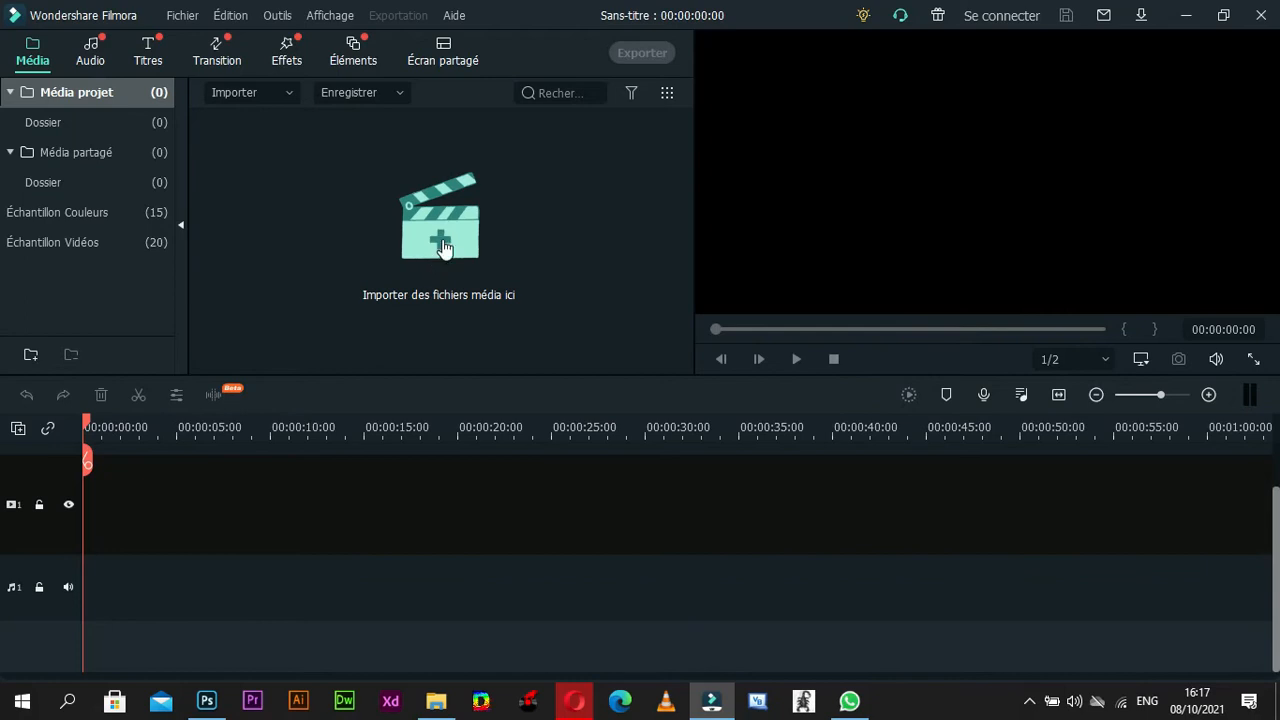
# Import the 4KvideoforGPUtest1 video from the Wondershare Filmora folder and accept creating a proxy file for it
pyautogui.click(443, 248)
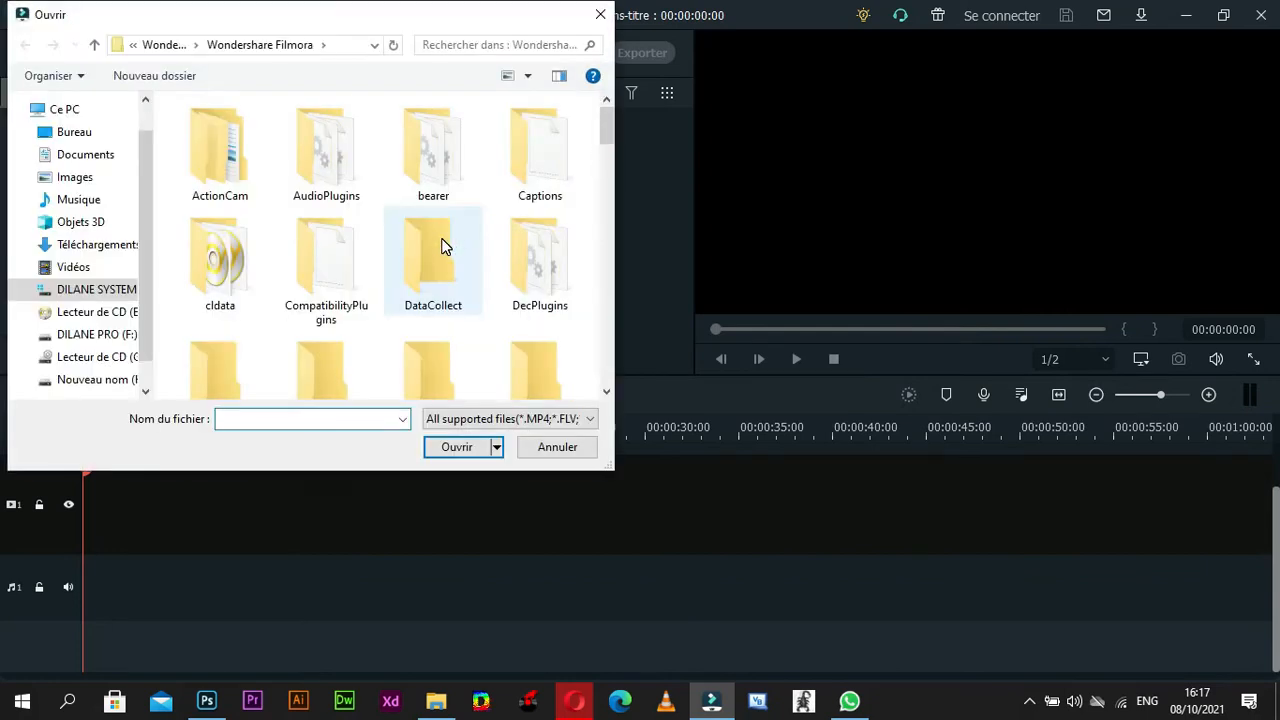
pyautogui.click(608, 130)
pyautogui.moveTo(608, 129); pyautogui.dragTo(610, 321)
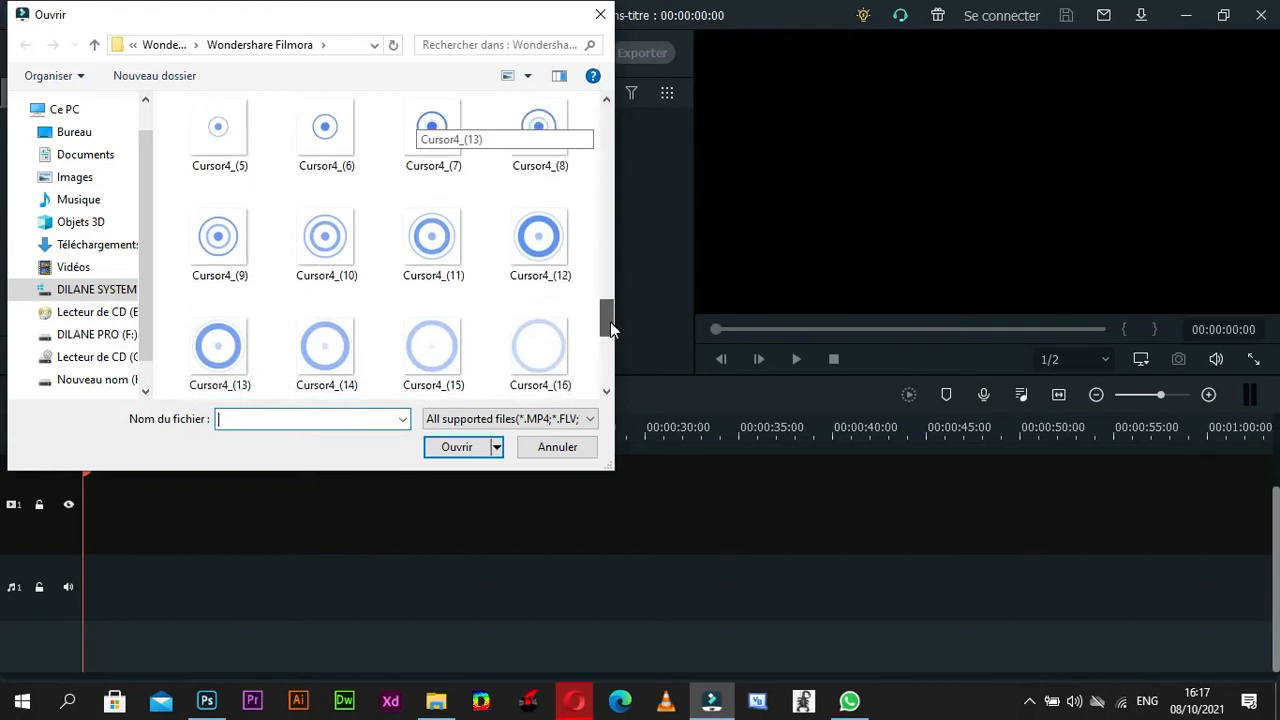
pyautogui.moveTo(610, 321); pyautogui.dragTo(560, 211)
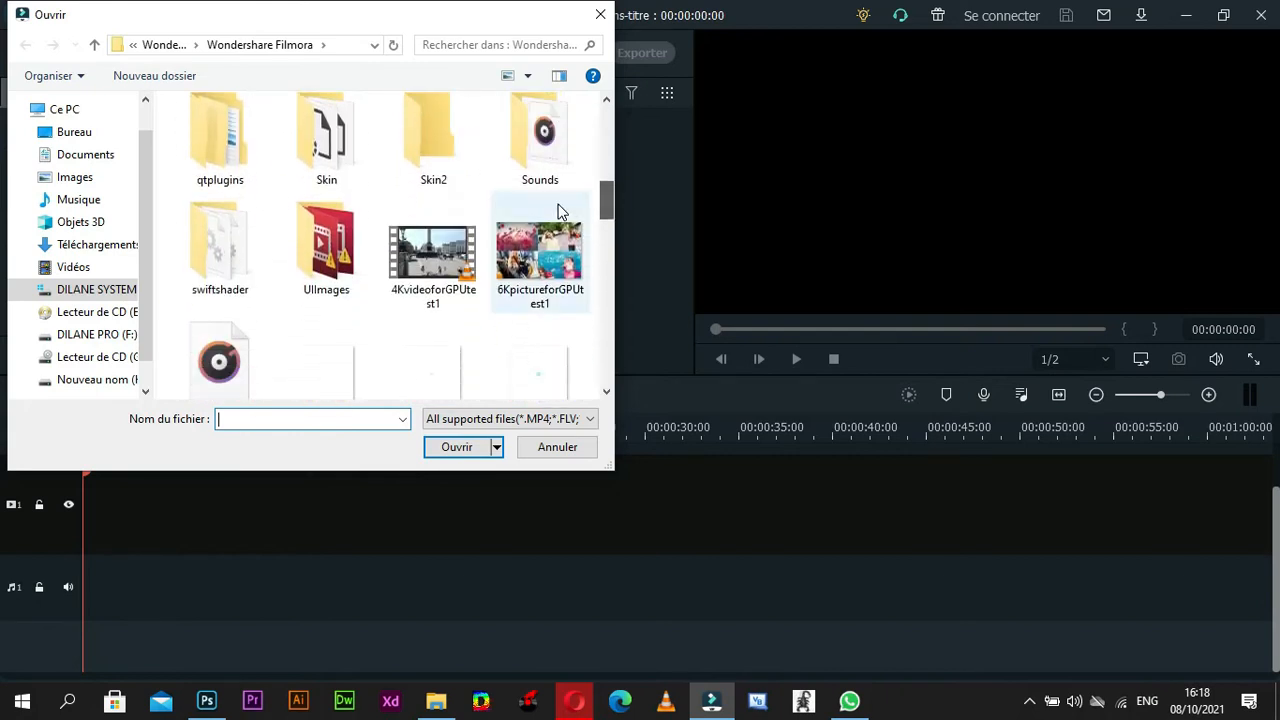
pyautogui.click(408, 258)
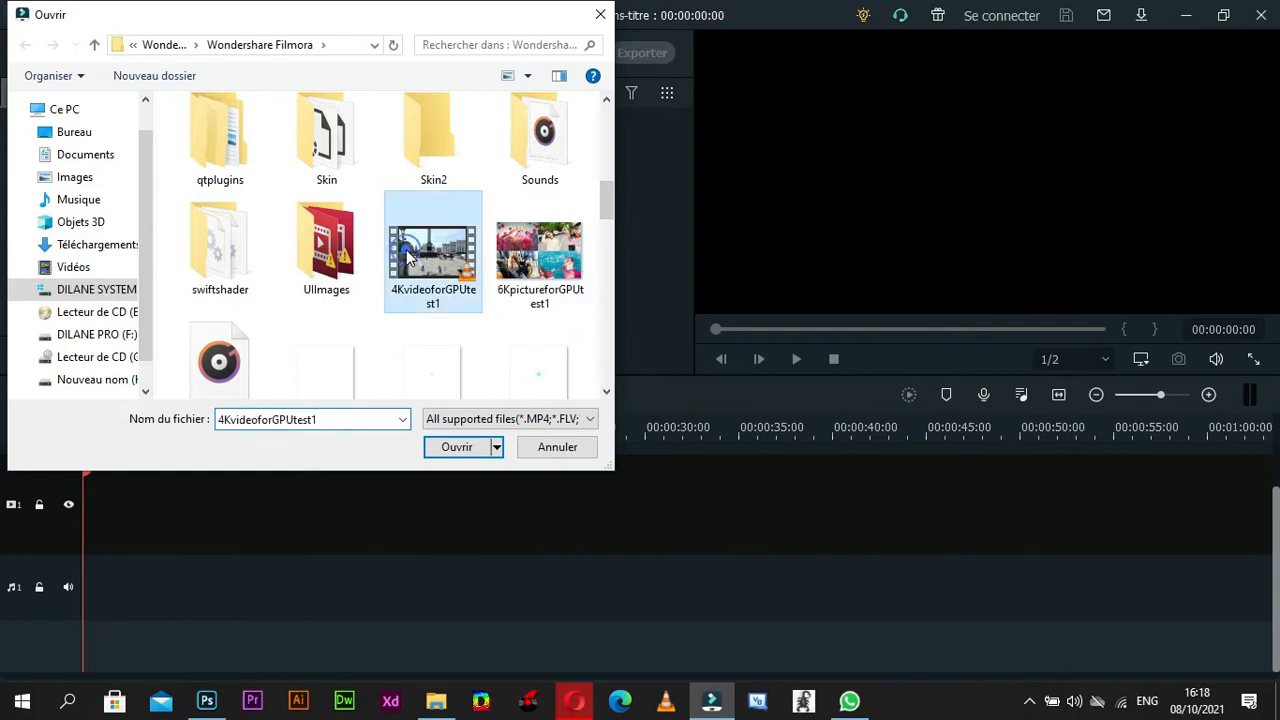
pyautogui.click(443, 446)
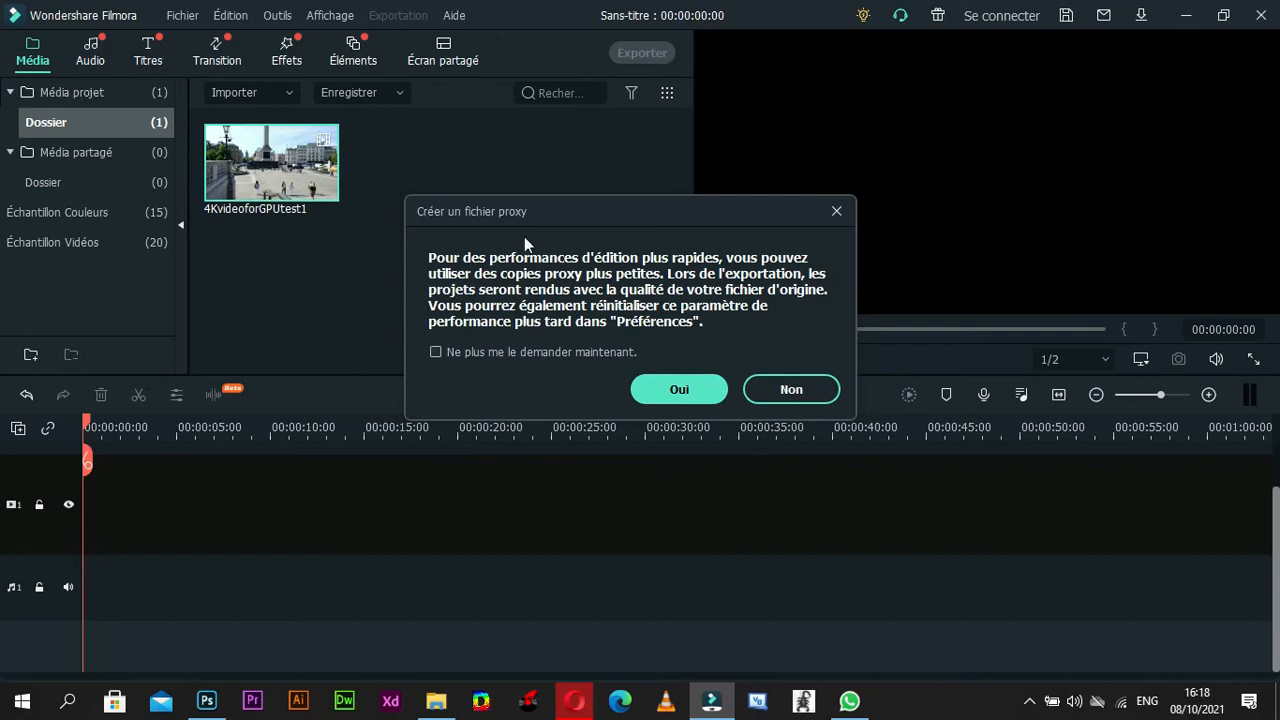
pyautogui.click(659, 398)
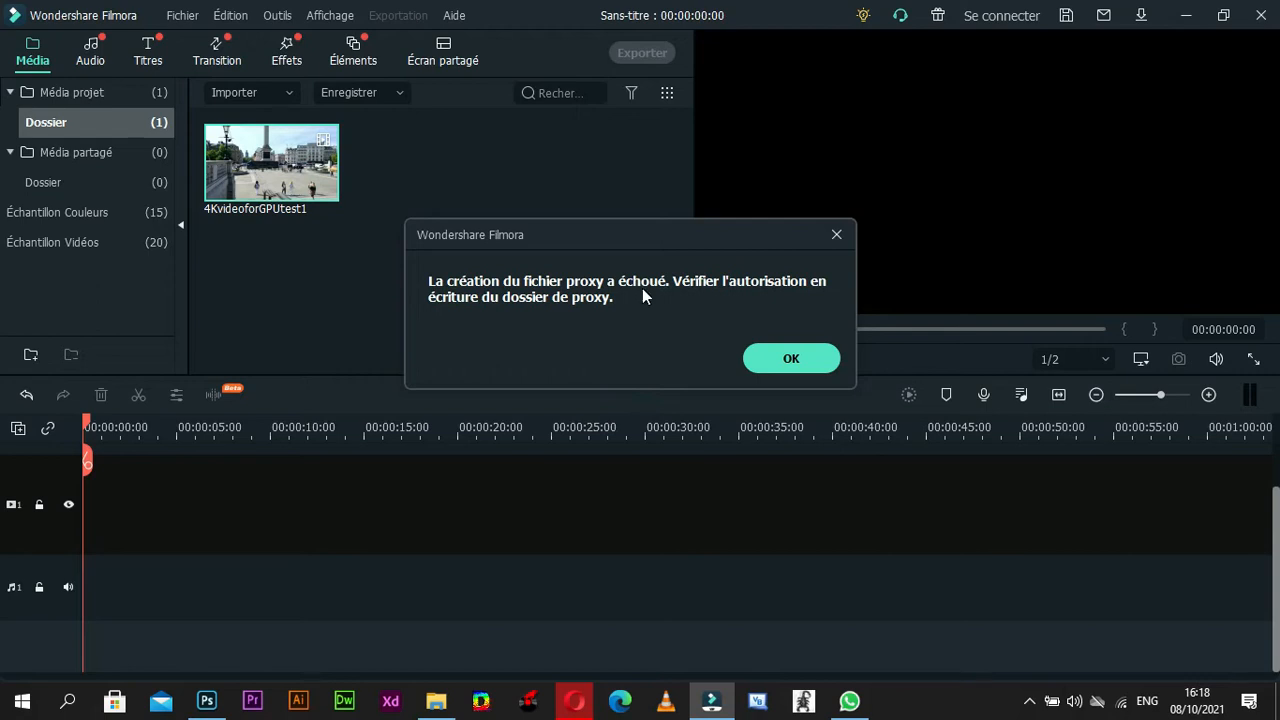
pyautogui.click(786, 358)
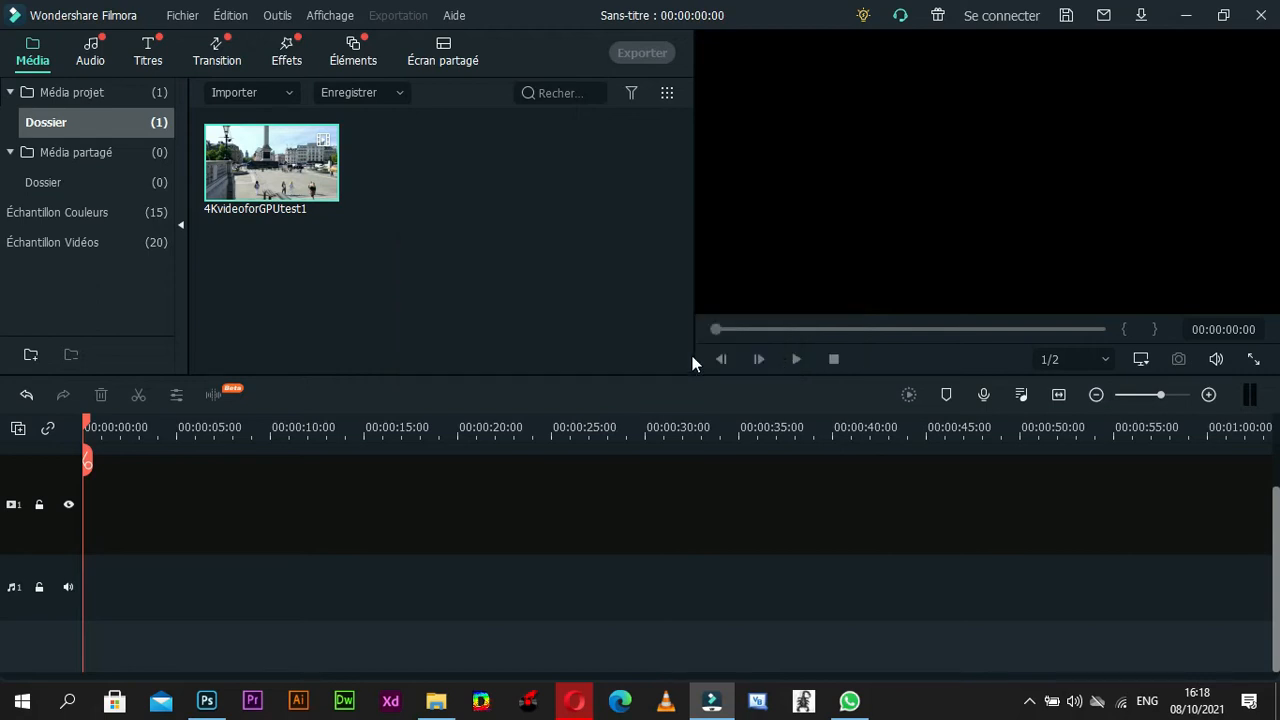
# Place 4KvideoforGPUtest1 at the start of video track 1, match the project to 3840 x 2160 30fps, and play it
pyautogui.moveTo(288, 168)
pyautogui.moveTo(288, 168); pyautogui.dragTo(87, 555)
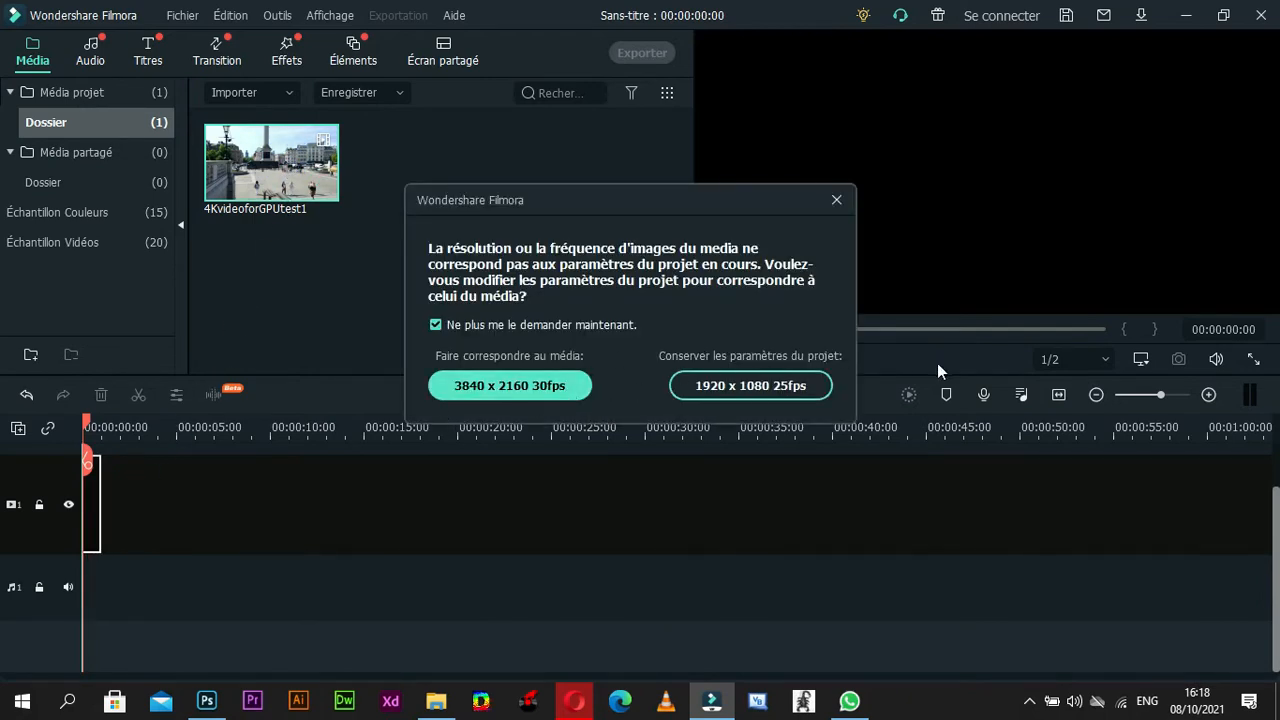
pyautogui.click(523, 378)
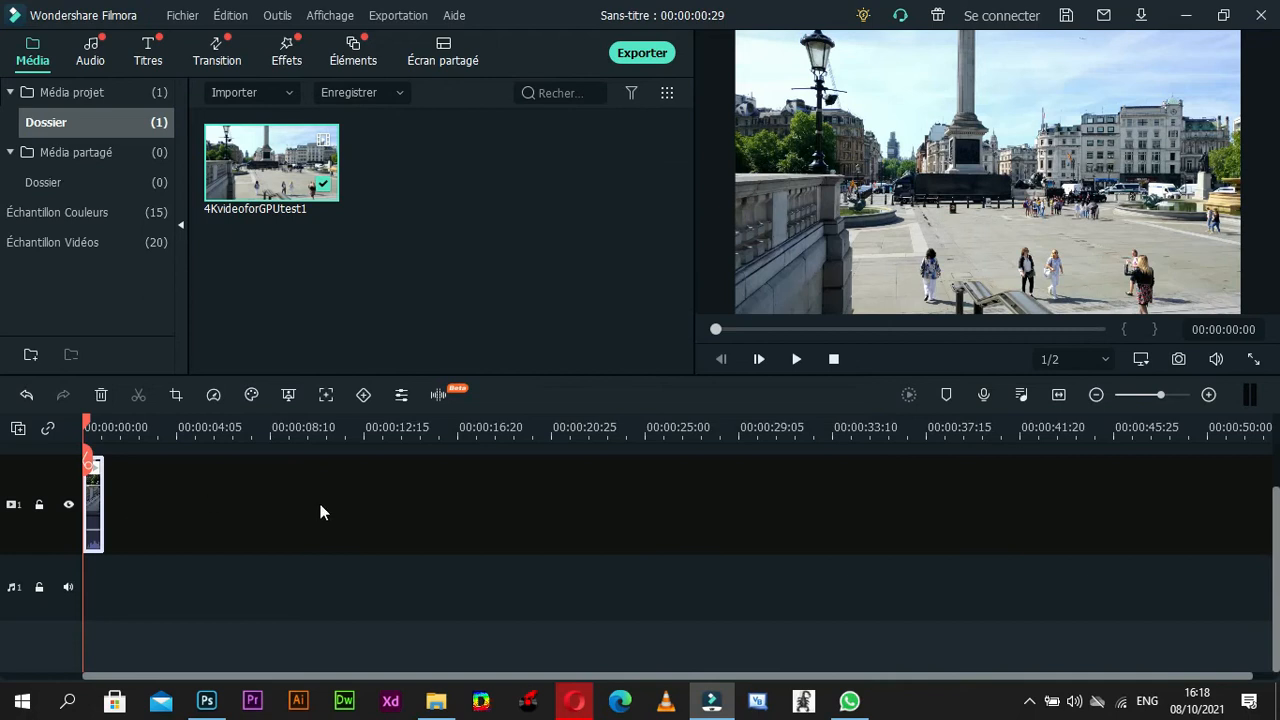
pyautogui.press('space')
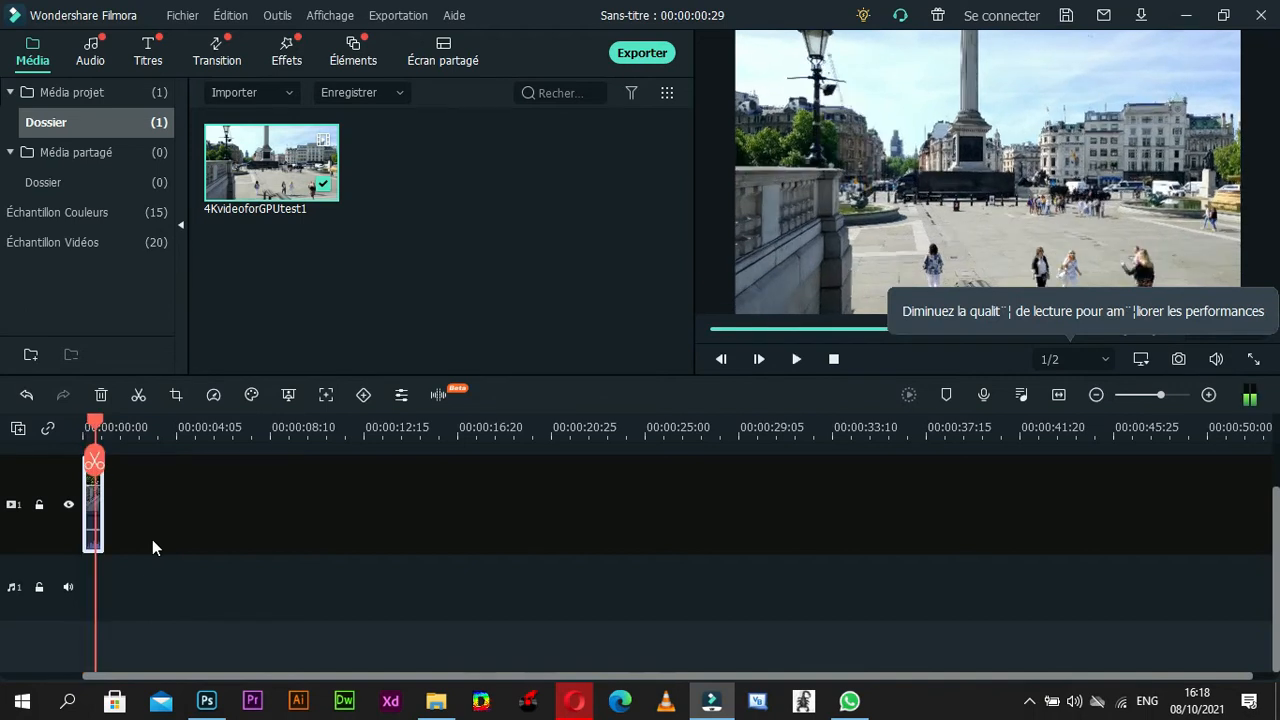
pyautogui.press('space')
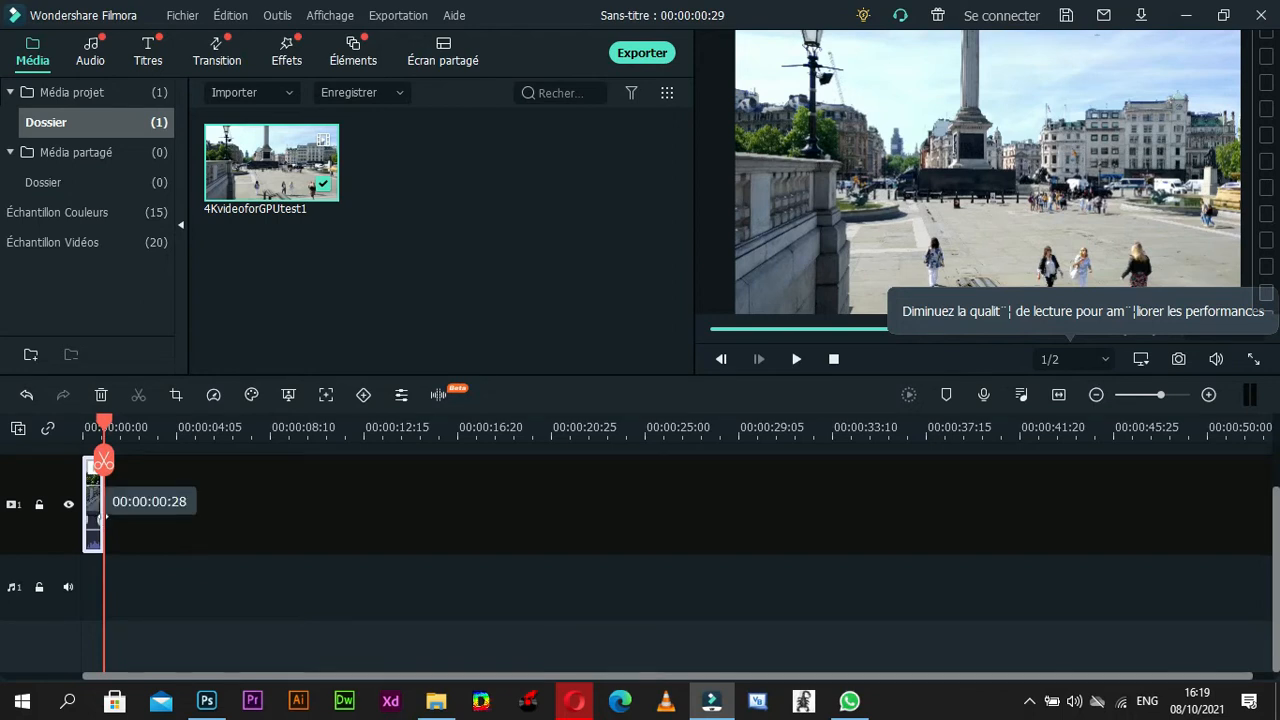
# Import the Sans titre-2 image from the Bureau folder into the project media
pyautogui.doubleClick(345, 243)
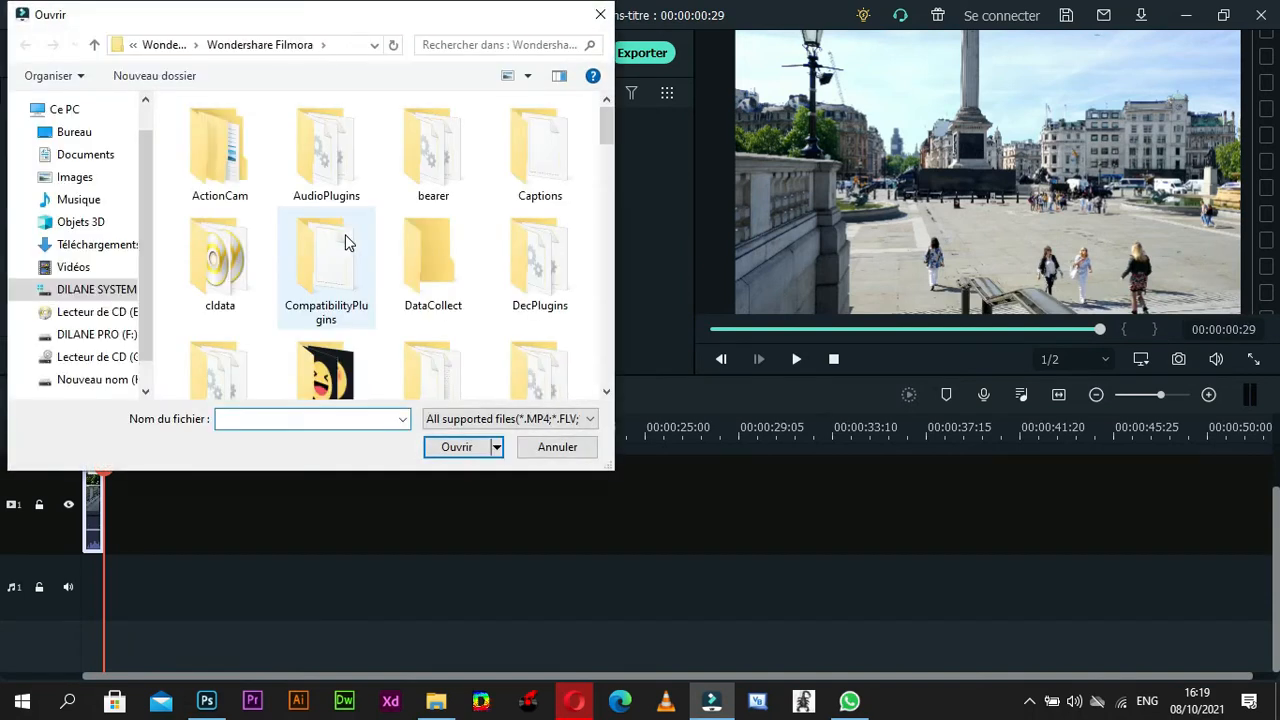
pyautogui.moveTo(613, 131); pyautogui.dragTo(578, 273)
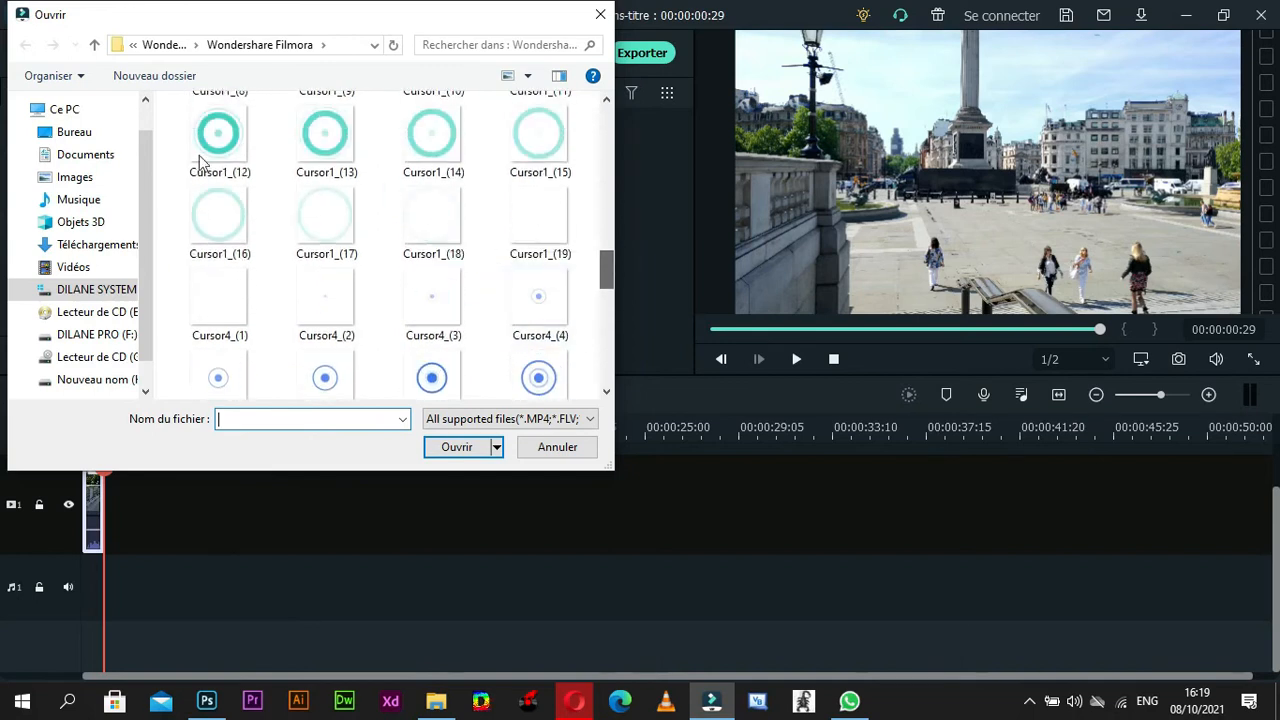
pyautogui.click(71, 137)
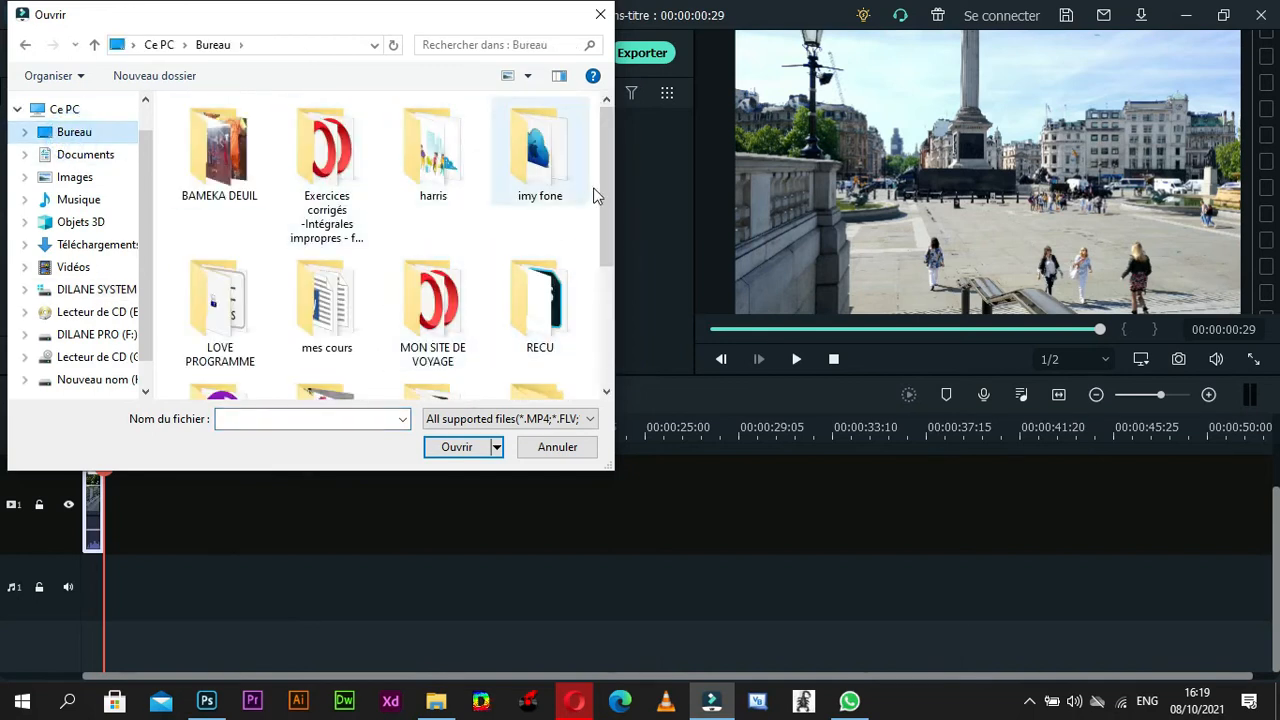
pyautogui.moveTo(605, 190); pyautogui.dragTo(593, 278)
pyautogui.click(430, 330)
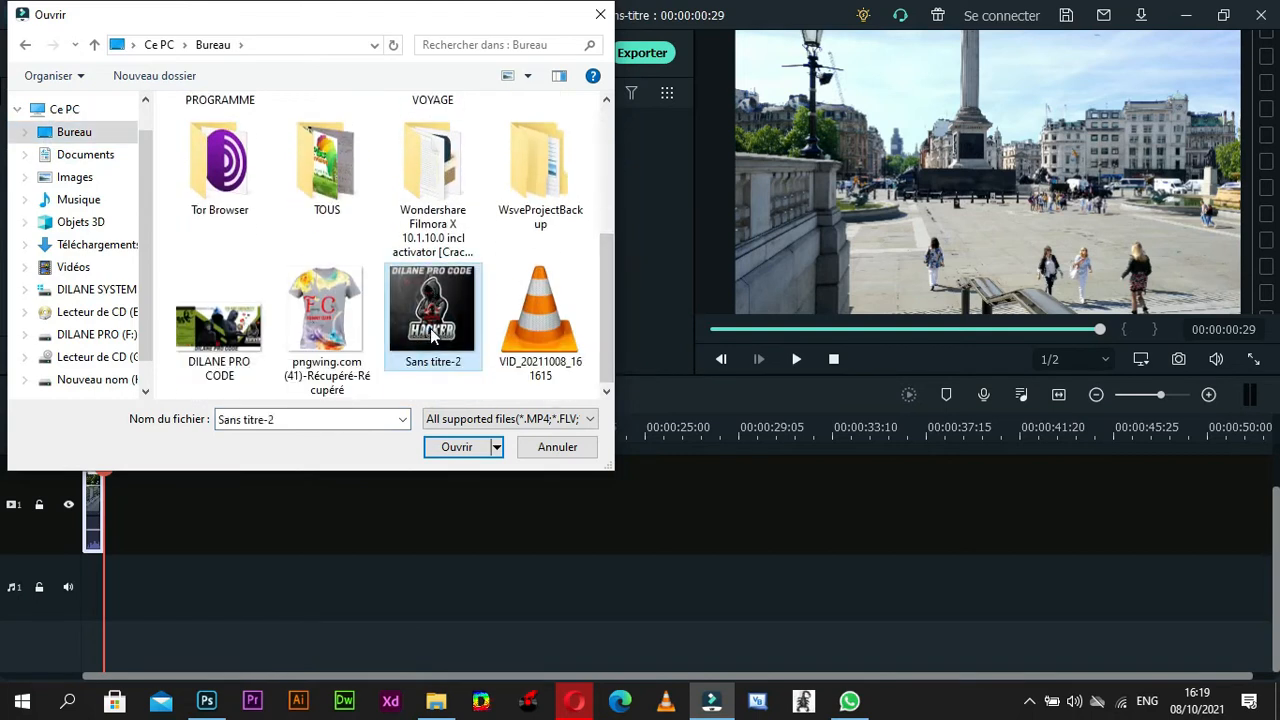
pyautogui.click(451, 446)
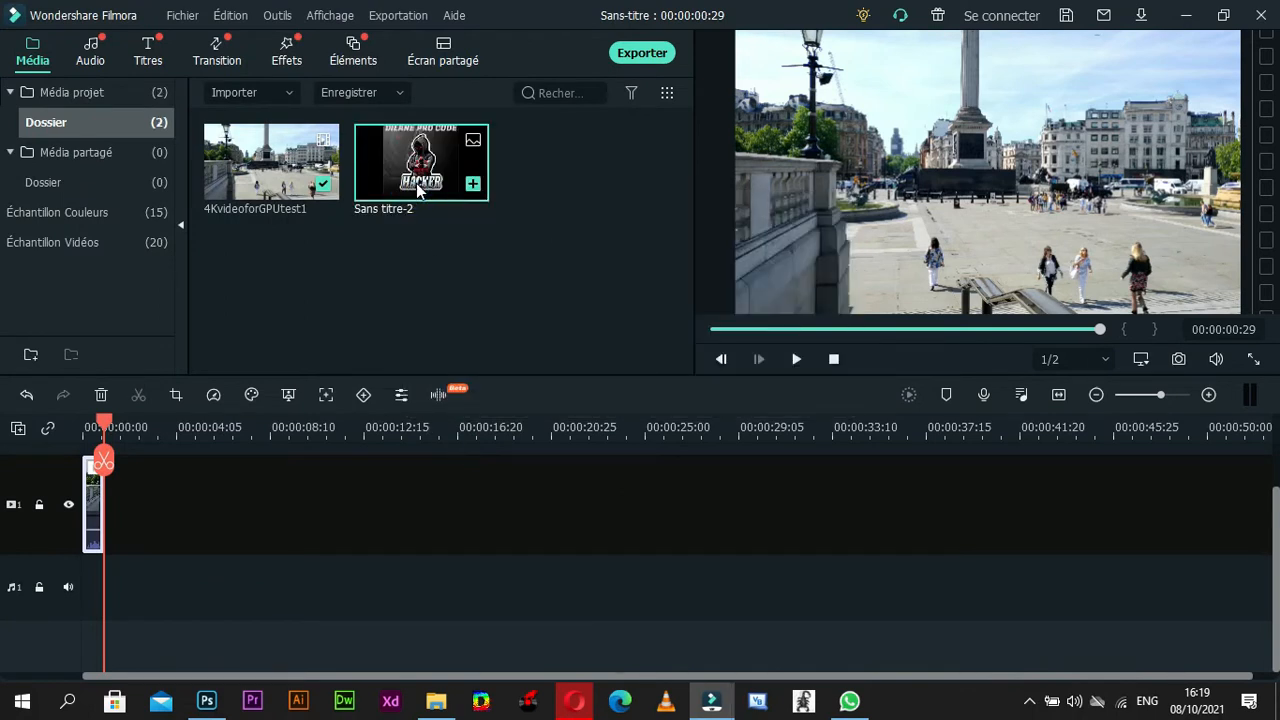
# Place the Sans titre-2 image directly after the video clip on video track 1 and preview it
pyautogui.moveTo(416, 183); pyautogui.dragTo(104, 513)
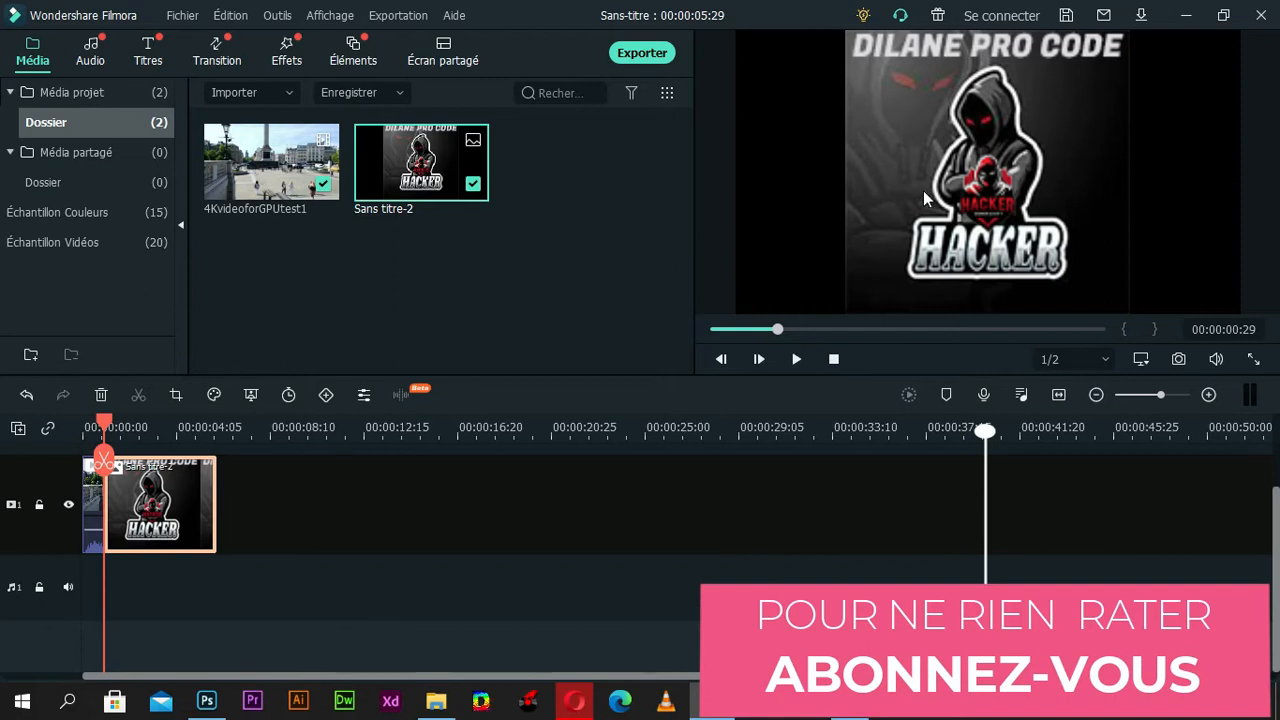
pyautogui.press('space')
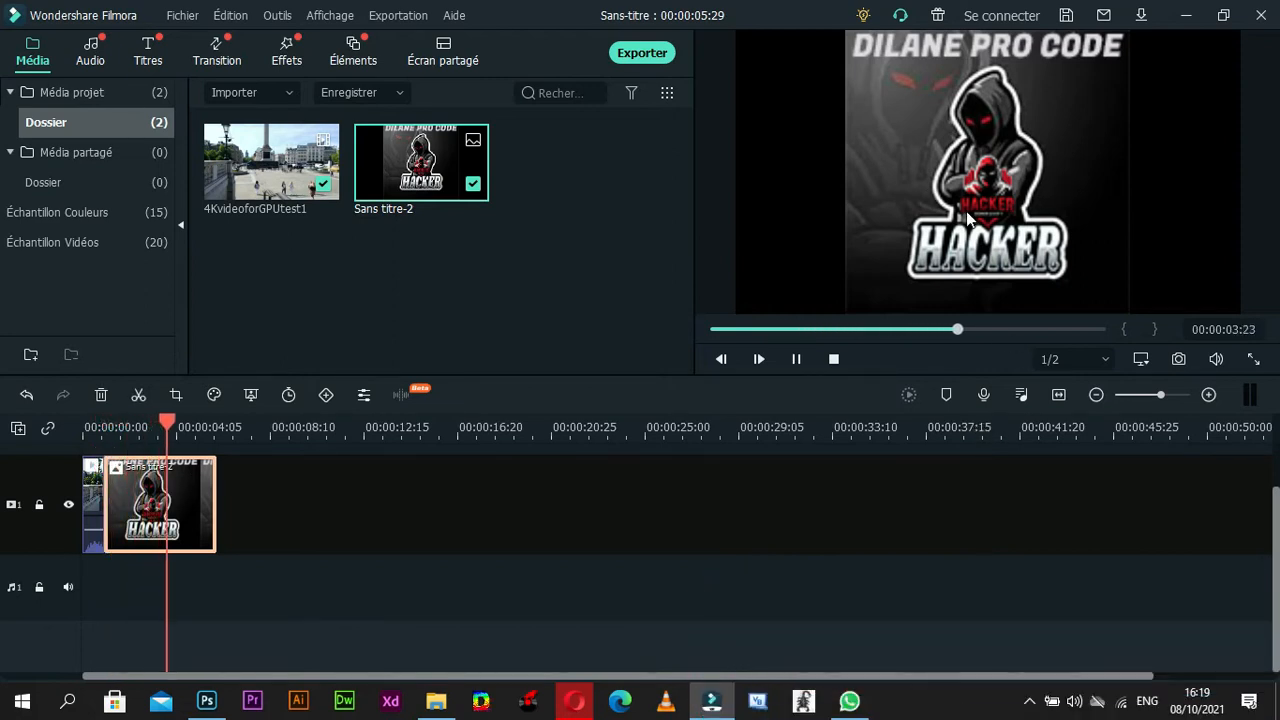
pyautogui.press('space')
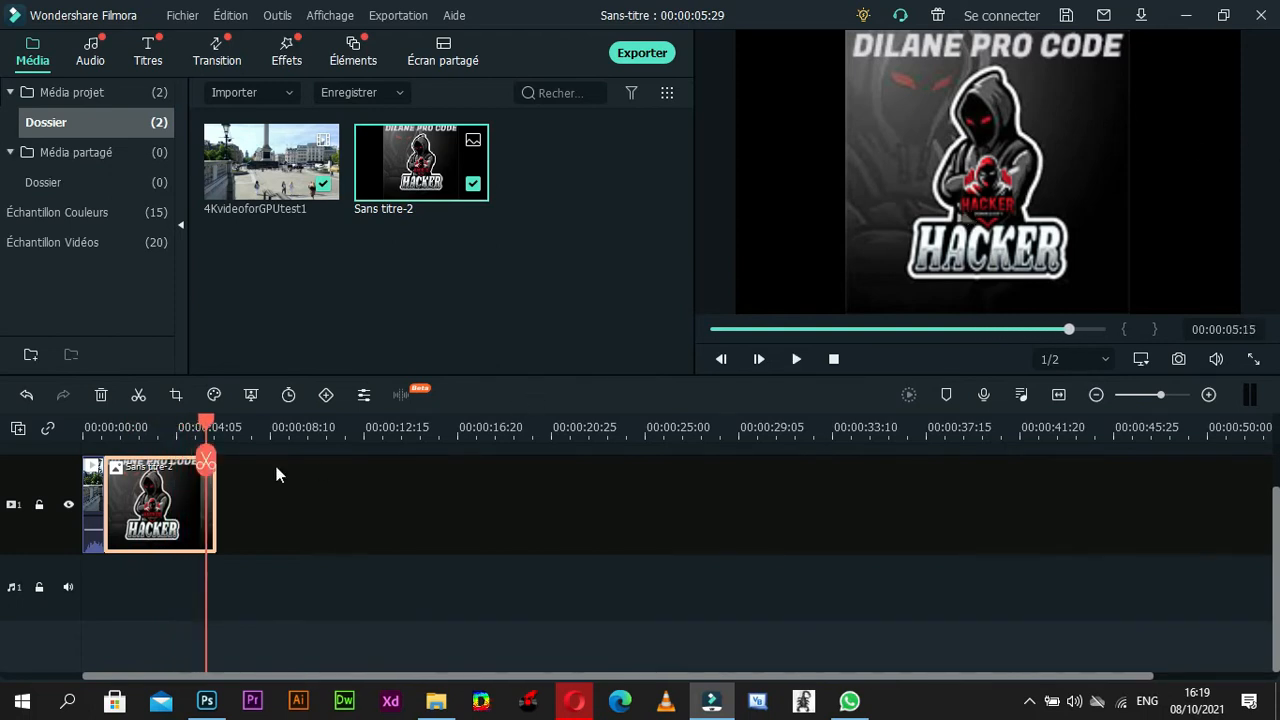
pyautogui.moveTo(206, 424); pyautogui.dragTo(107, 420)
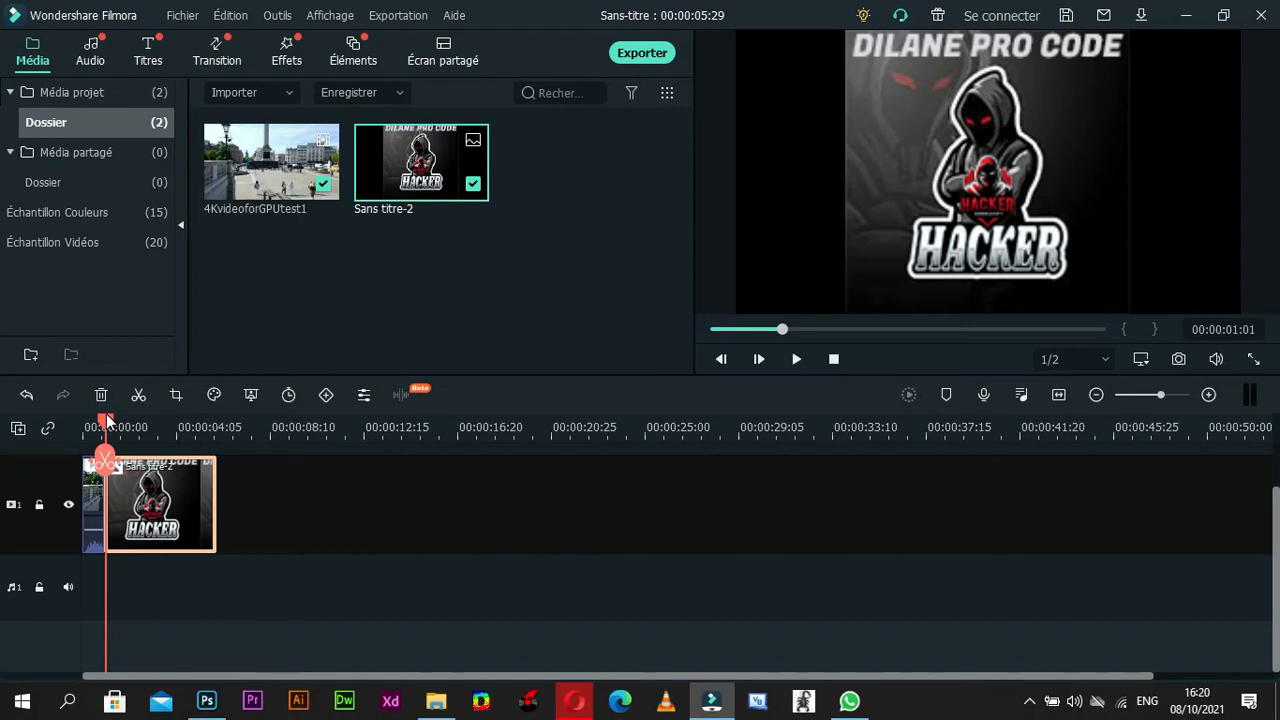
pyautogui.press('space')
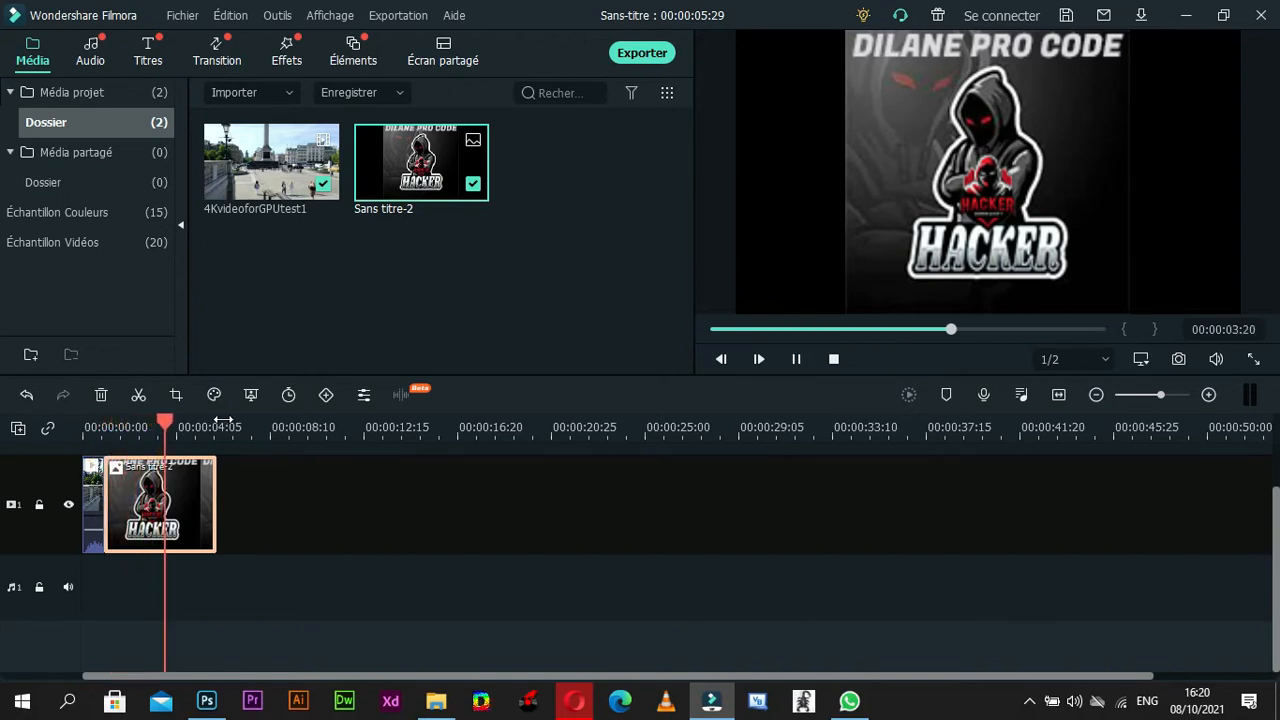
pyautogui.press('space')
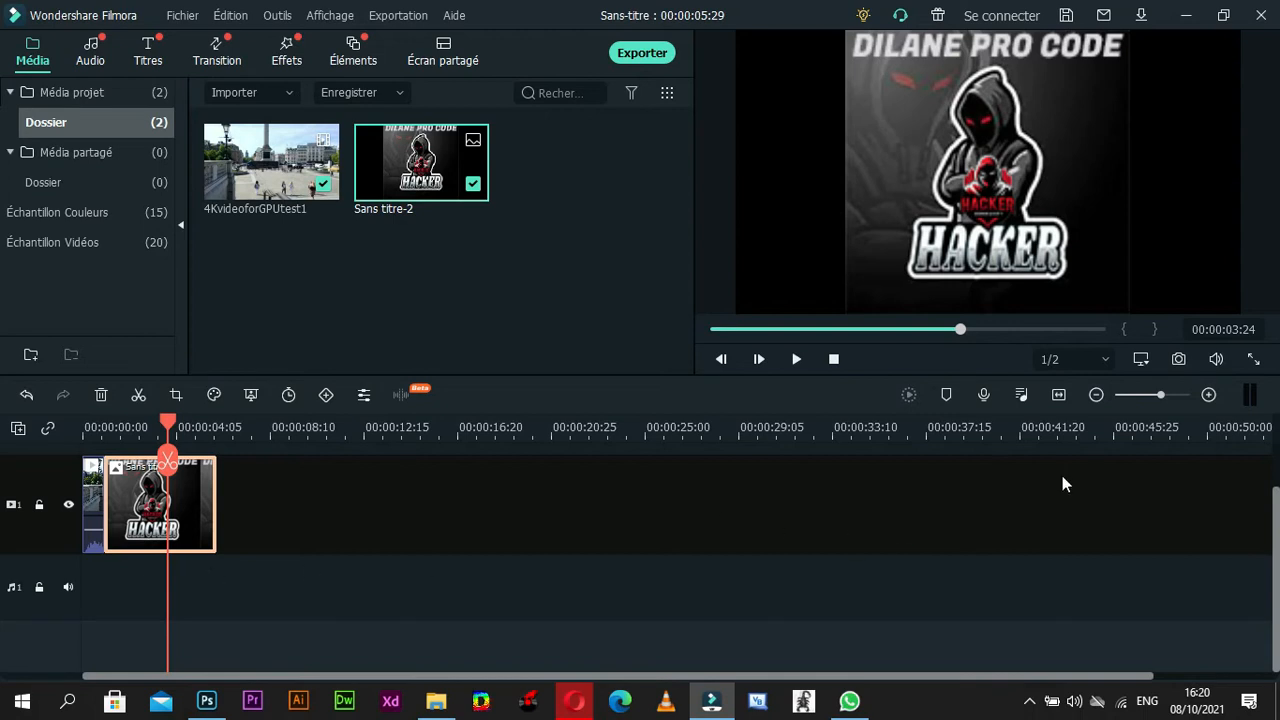
# Play the sequence from its beginning through the cut from the video to the image
pyautogui.moveTo(1158, 395)
pyautogui.mouseDown()
pyautogui.moveTo(1173, 395)
pyautogui.moveTo(1118, 399)
pyautogui.moveTo(1181, 395)
pyautogui.mouseUp()
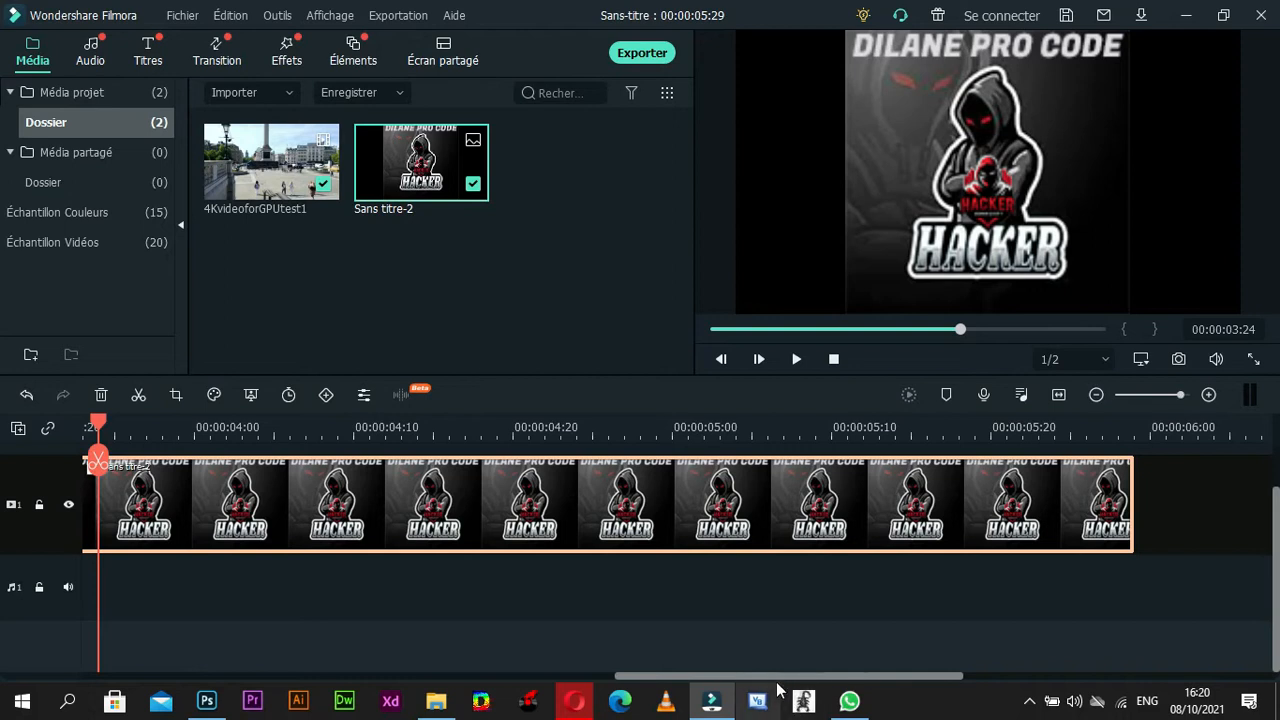
pyautogui.moveTo(772, 680); pyautogui.dragTo(186, 603)
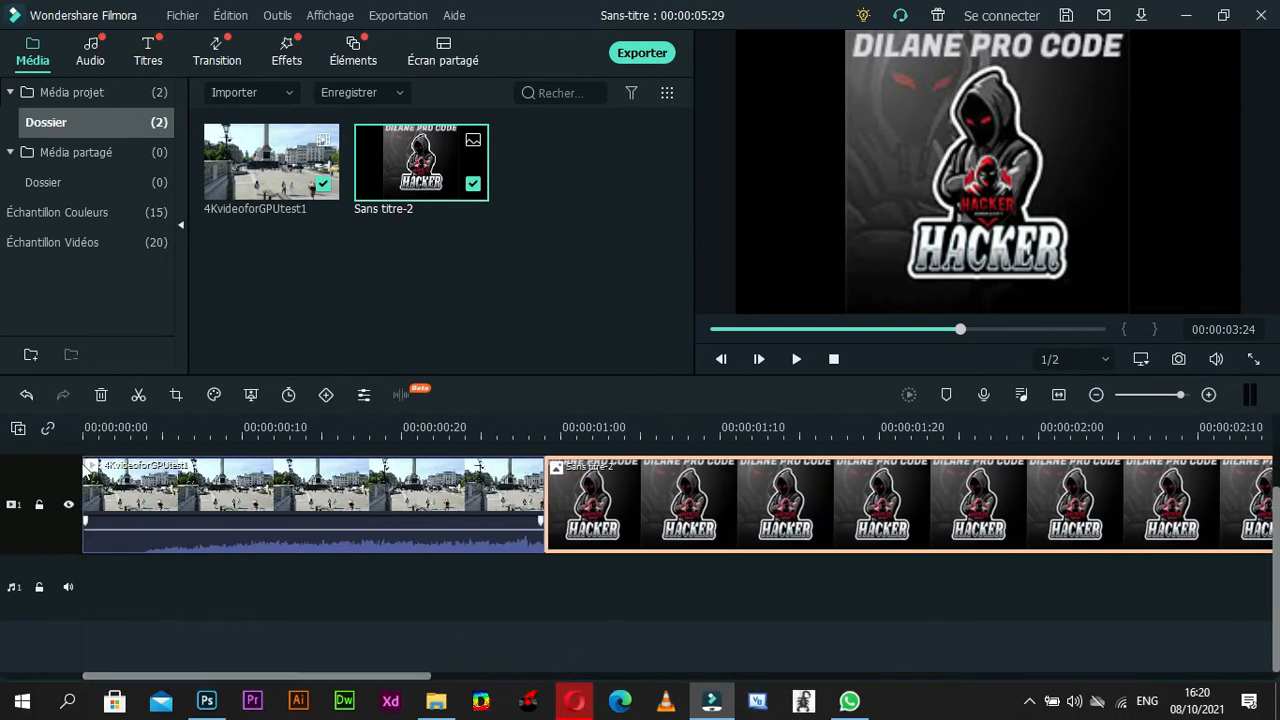
pyautogui.click(92, 427)
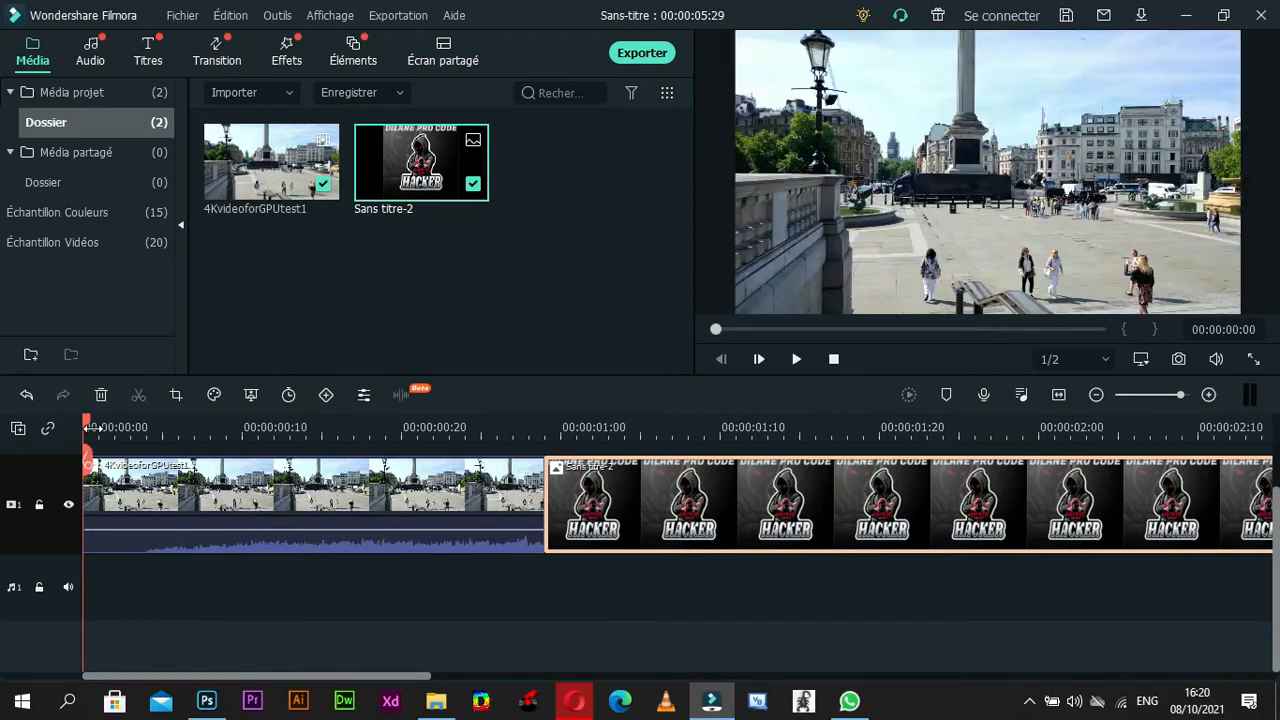
pyautogui.press('space')
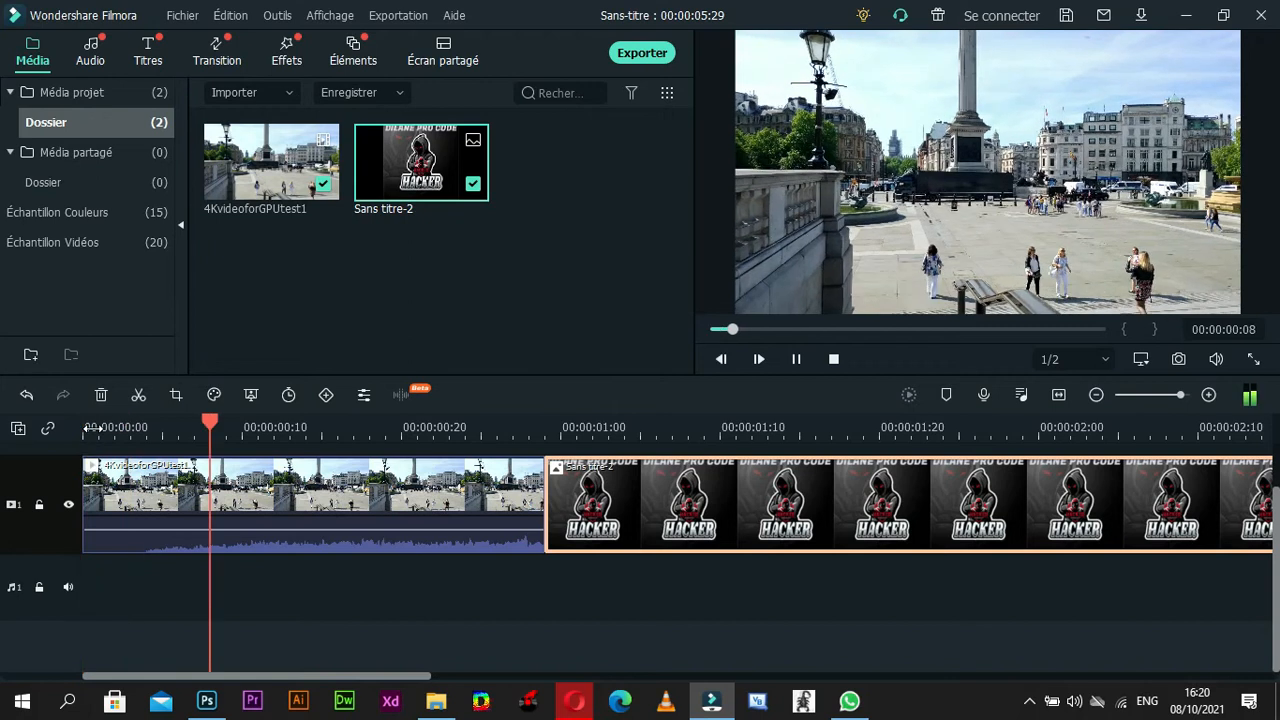
pyautogui.press('space')
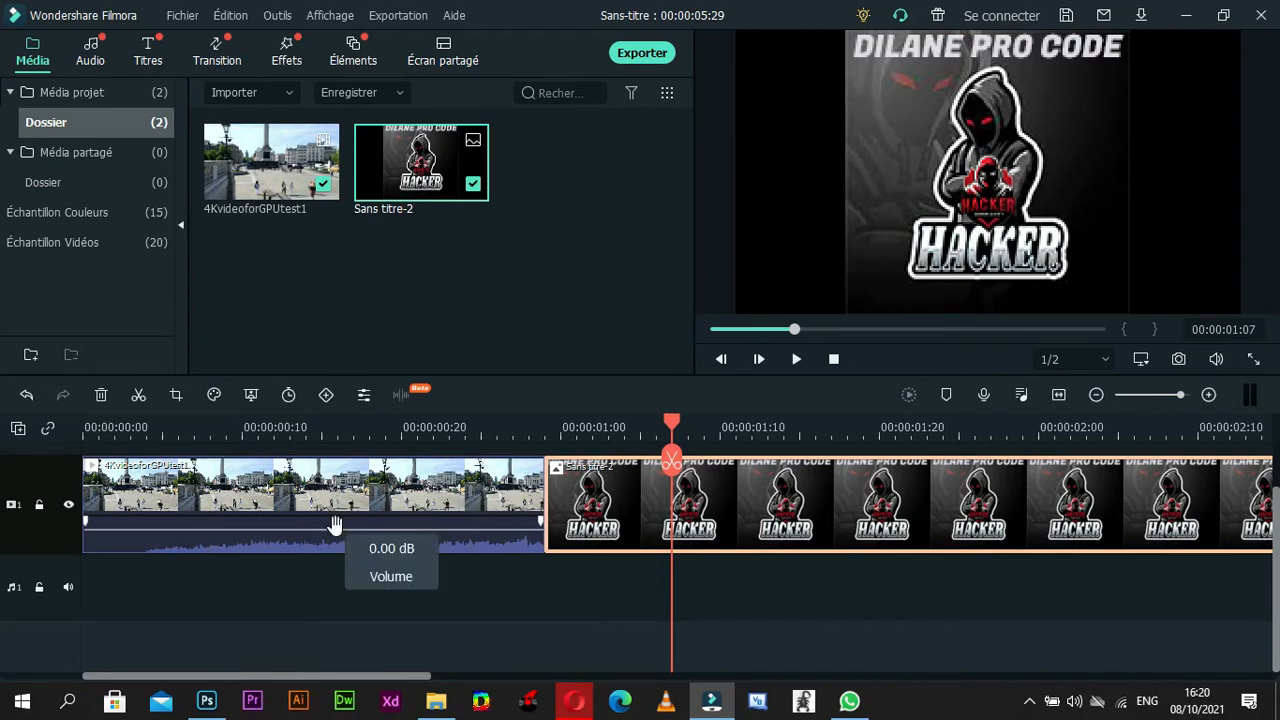
# Lower the volume of the 4KvideoforGPUtest1 clip to -∞ dB and play the sequence from the beginning to check it
pyautogui.moveTo(335, 527)
pyautogui.mouseDown()
pyautogui.moveTo(338, 568)
pyautogui.moveTo(334, 512)
pyautogui.moveTo(334, 546)
pyautogui.moveTo(326, 512)
pyautogui.moveTo(330, 530)
pyautogui.mouseUp()
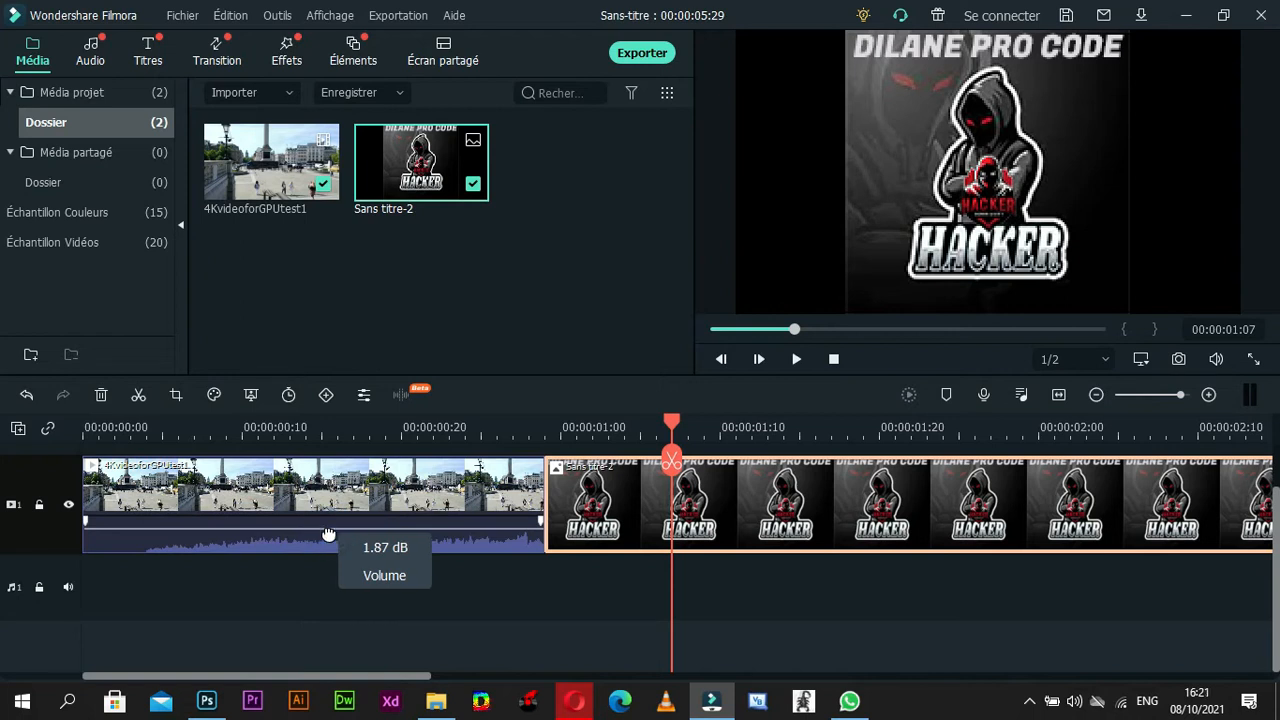
pyautogui.moveTo(329, 535)
pyautogui.mouseDown()
pyautogui.moveTo(329, 561)
pyautogui.moveTo(329, 526)
pyautogui.mouseUp()
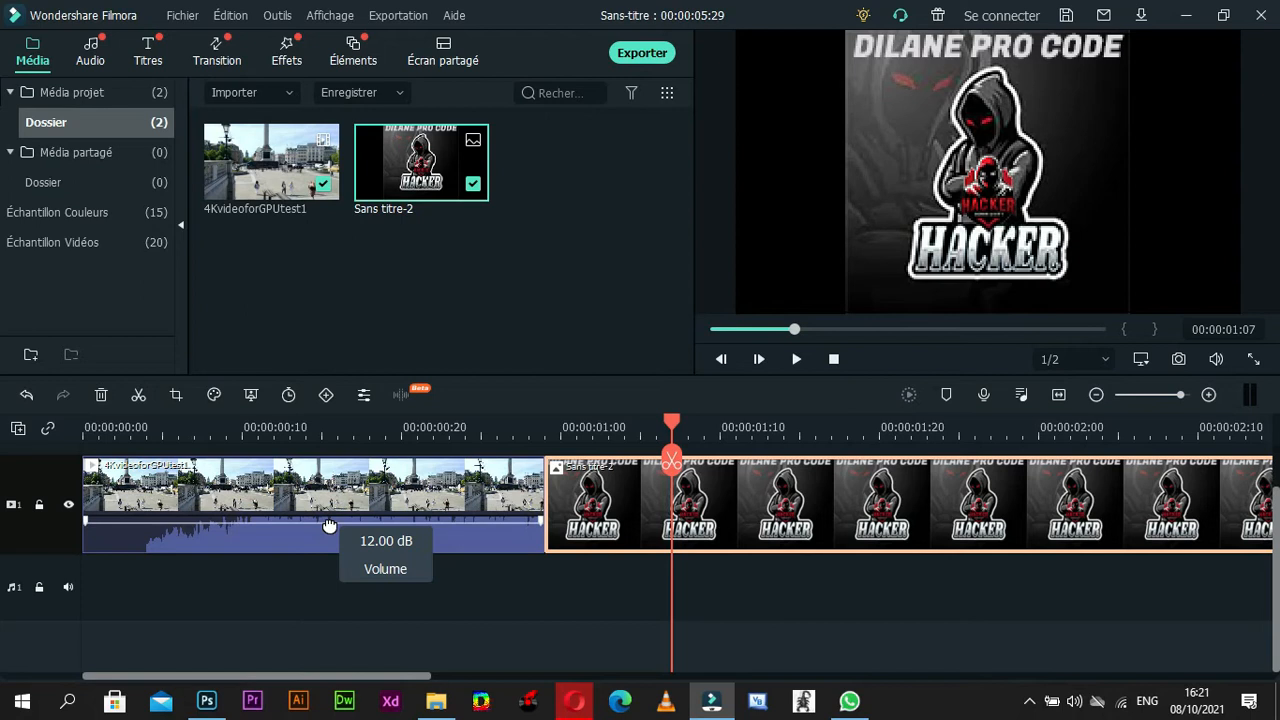
pyautogui.moveTo(329, 525); pyautogui.dragTo(344, 598)
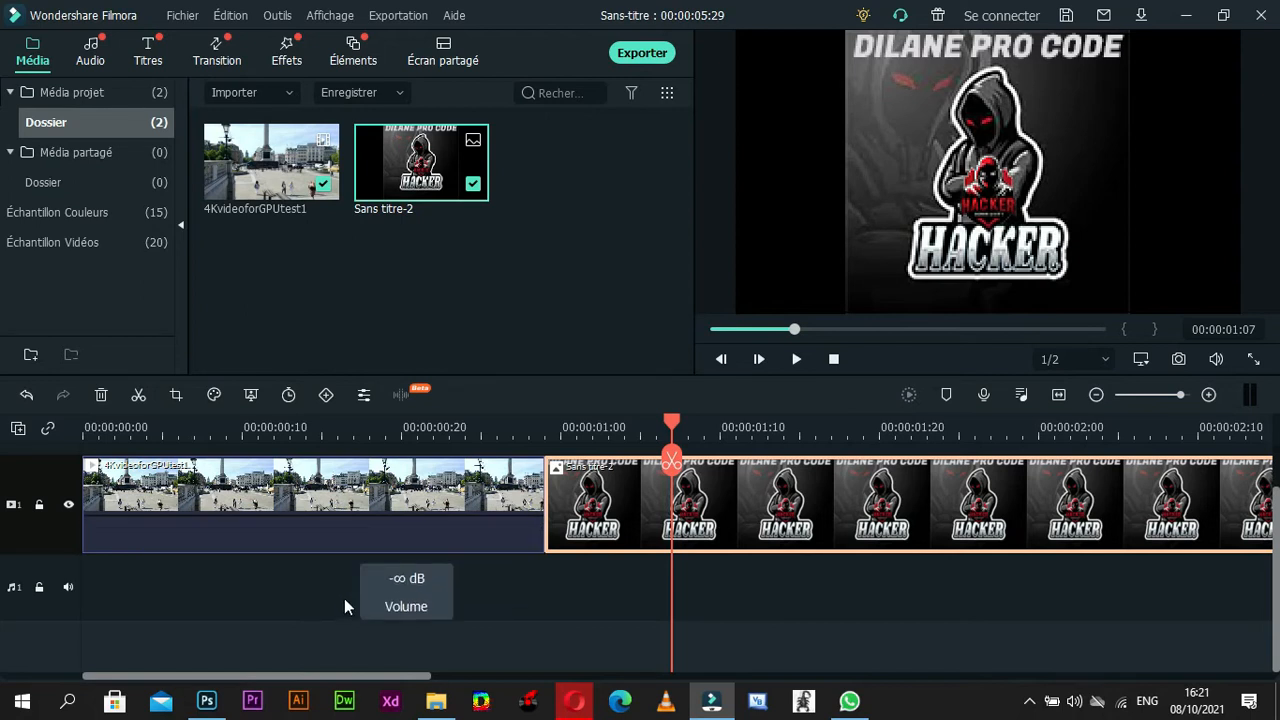
pyautogui.click(86, 432)
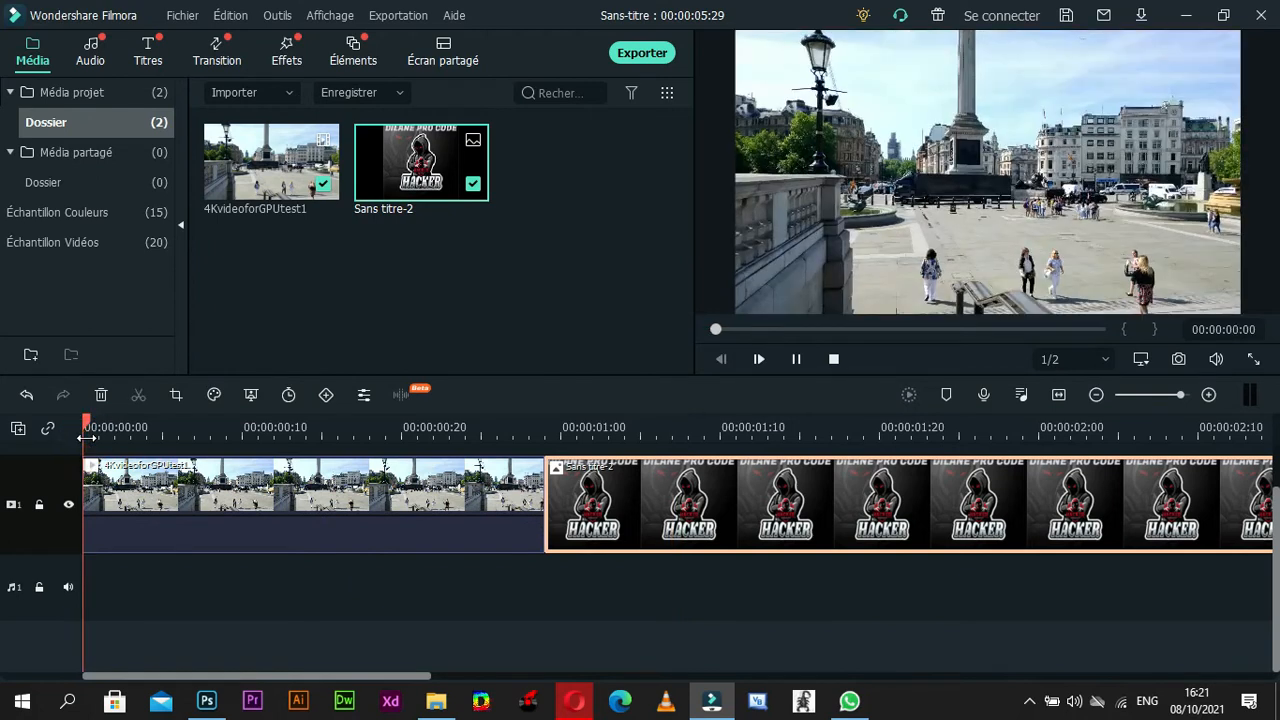
pyautogui.press('space')
pyautogui.press('space')
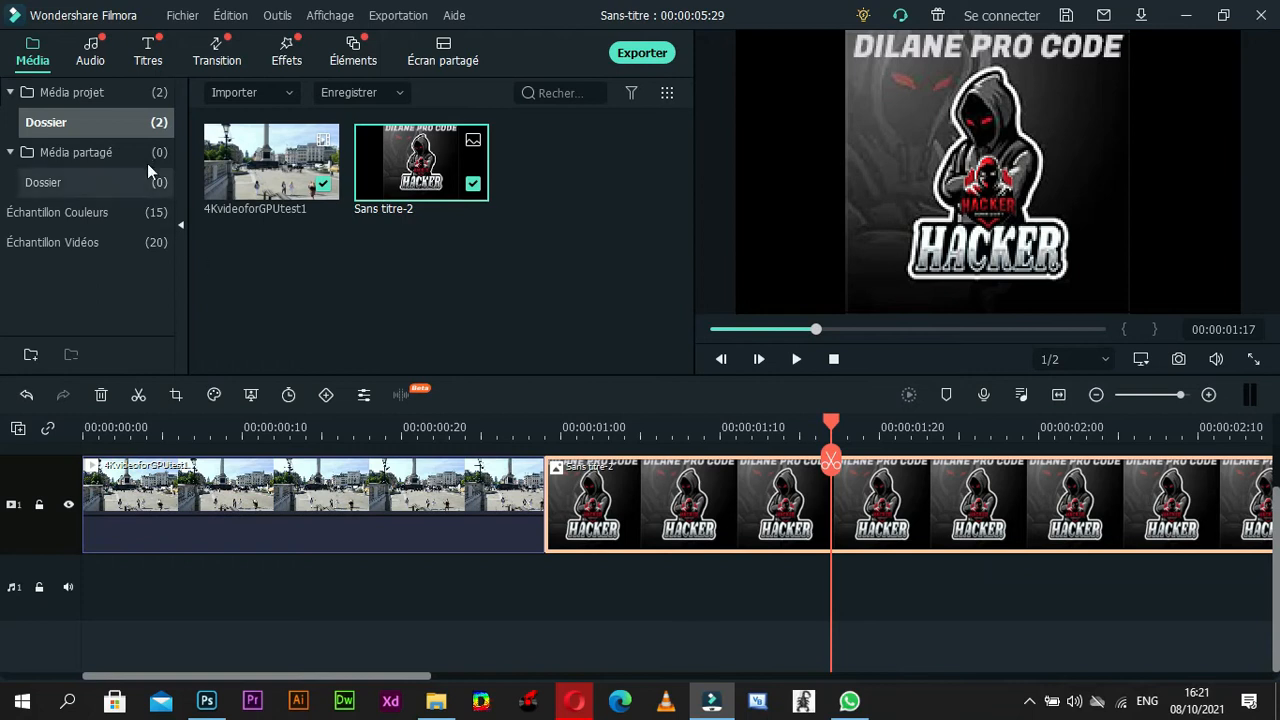
# Browse the included music in the audio library and try to download the Move On track
pyautogui.click(91, 66)
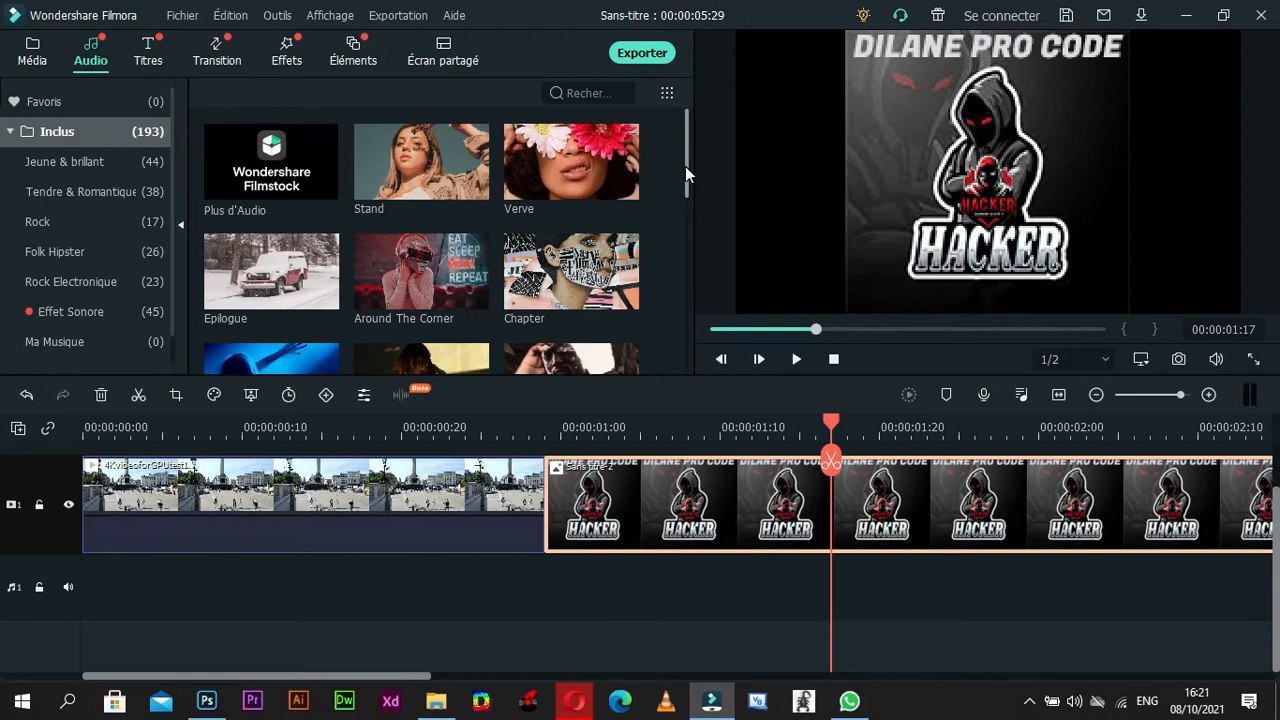
pyautogui.moveTo(685, 166); pyautogui.dragTo(684, 337)
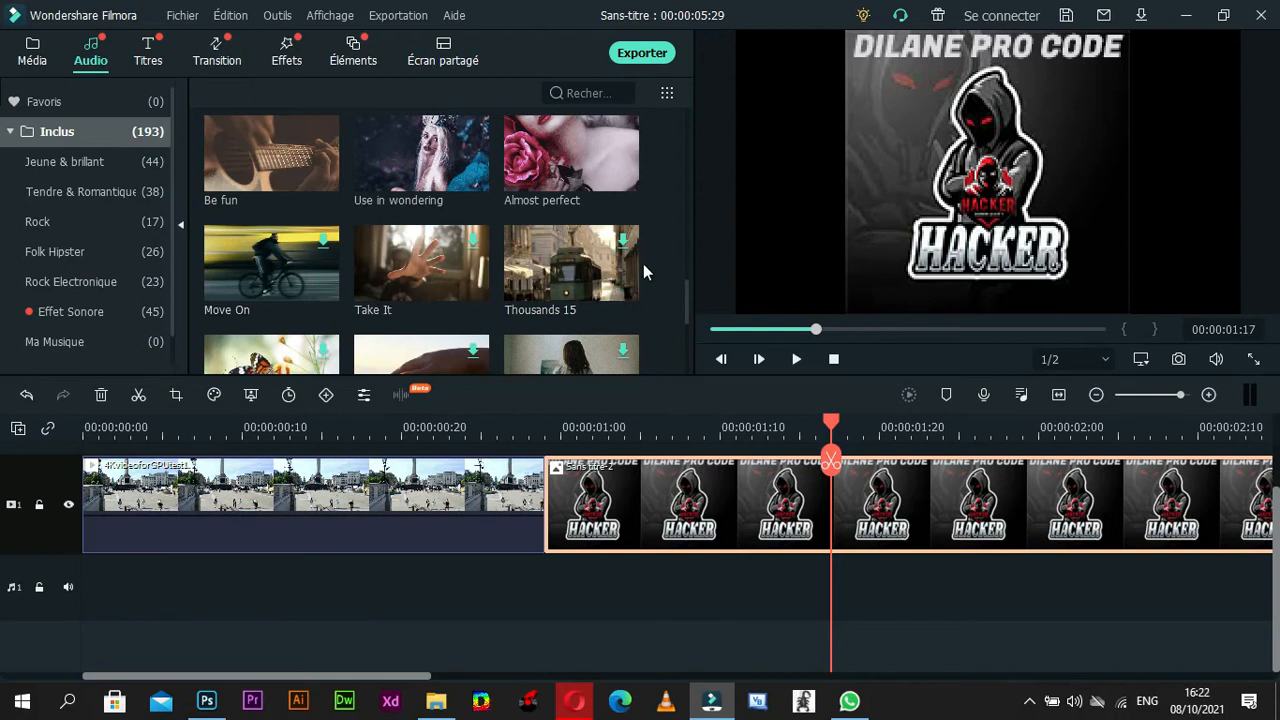
pyautogui.click(475, 285)
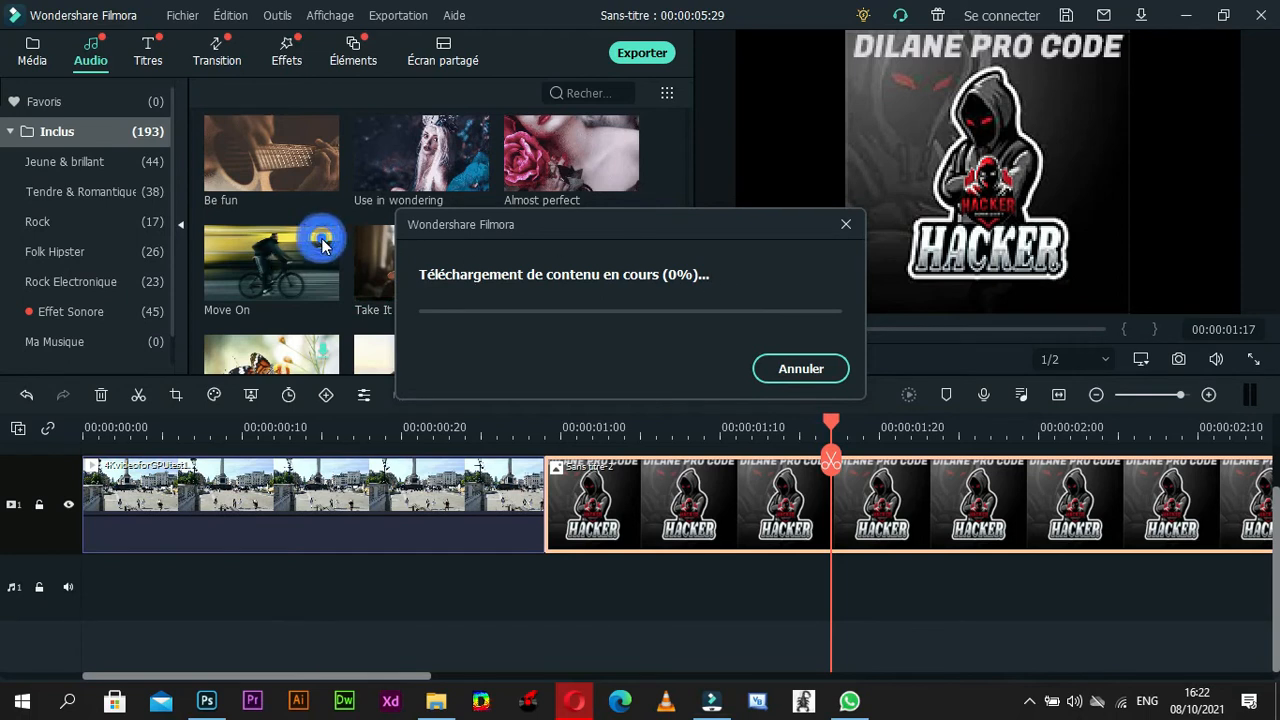
pyautogui.click(793, 369)
pyautogui.click(624, 247)
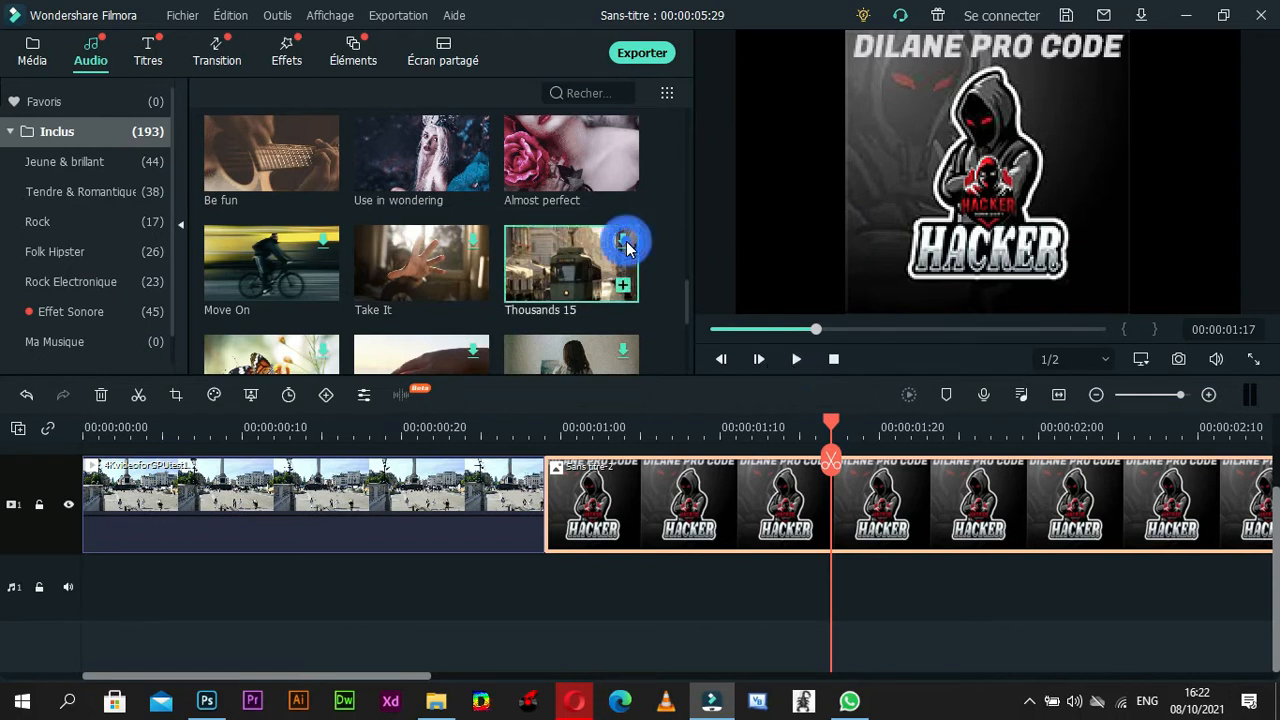
pyautogui.click(460, 240)
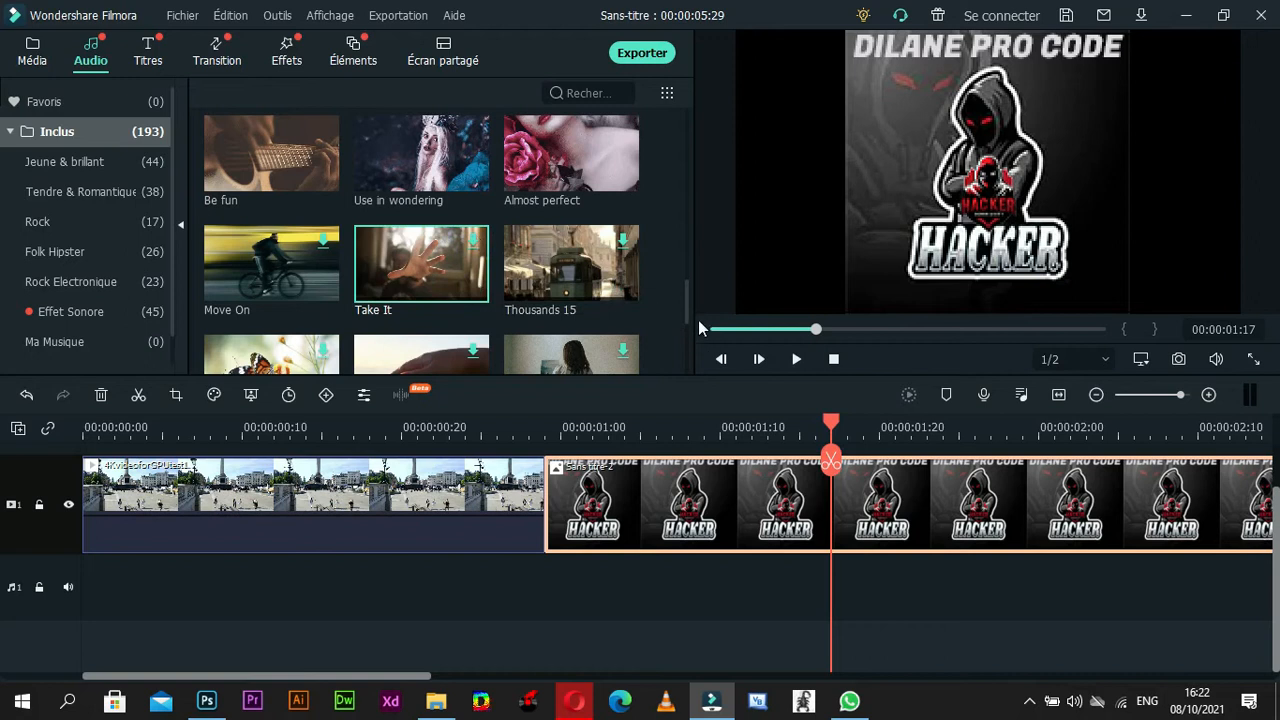
# Place the Use in wondering track at the start of audio track 1 and play the sequence from the beginning
pyautogui.moveTo(687, 307); pyautogui.dragTo(681, 282)
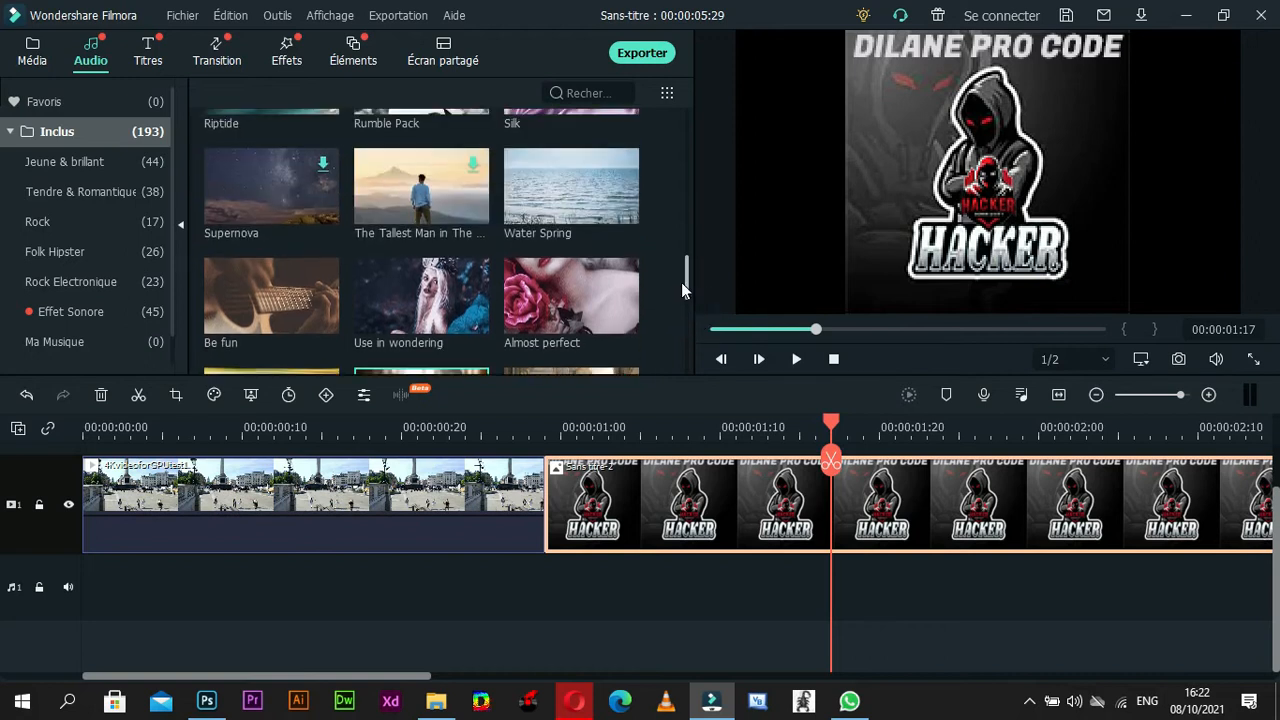
pyautogui.click(420, 290)
pyautogui.moveTo(420, 290); pyautogui.dragTo(71, 569)
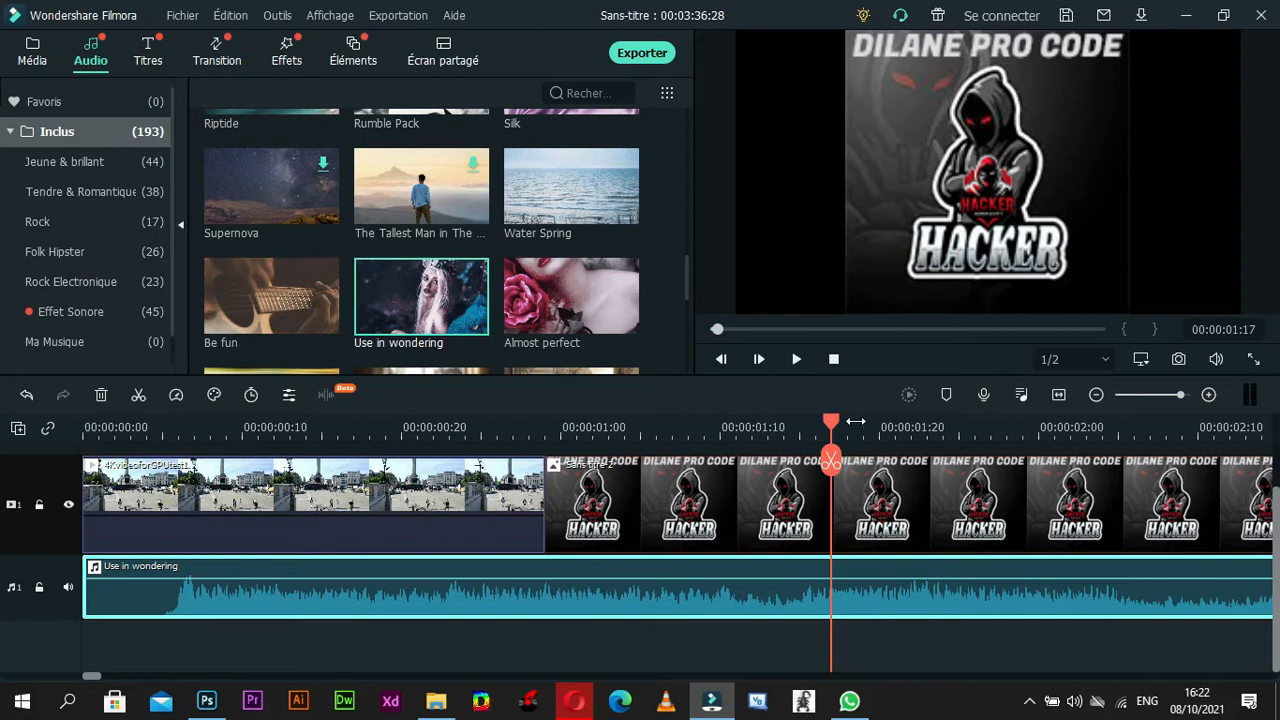
pyautogui.moveTo(833, 418); pyautogui.dragTo(68, 560)
pyautogui.press('space')
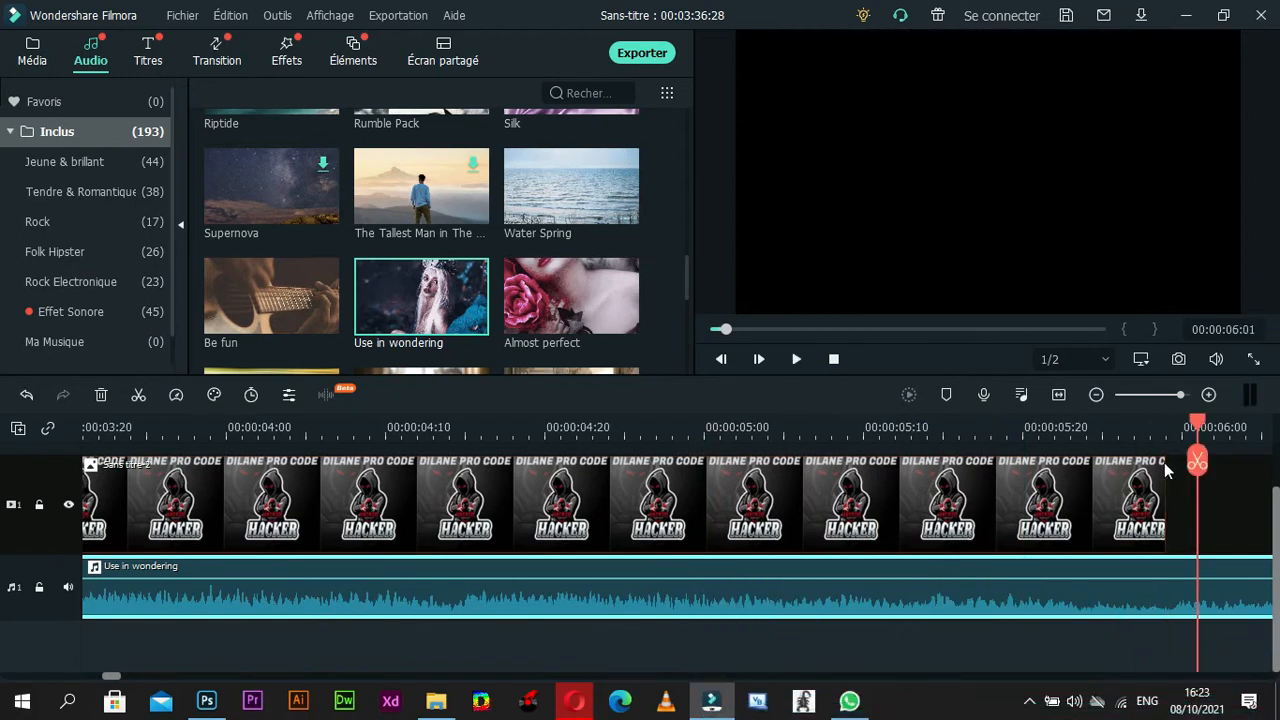
# Return the playhead to the start and set the volume of the Use in wondering clip to 2.36 dB
pyautogui.moveTo(1198, 424); pyautogui.dragTo(6, 455)
pyautogui.moveTo(104, 486); pyautogui.dragTo(66, 479)
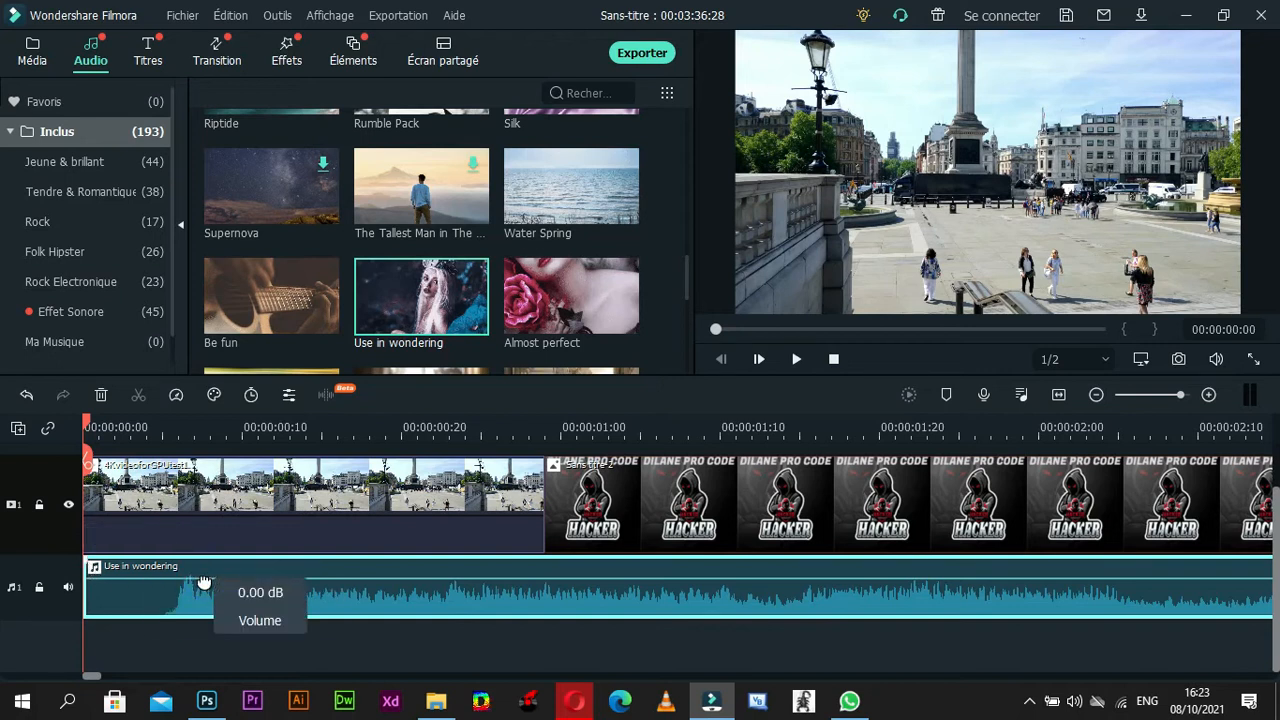
pyautogui.moveTo(204, 578)
pyautogui.mouseDown()
pyautogui.moveTo(208, 602)
pyautogui.moveTo(209, 586)
pyautogui.mouseUp()
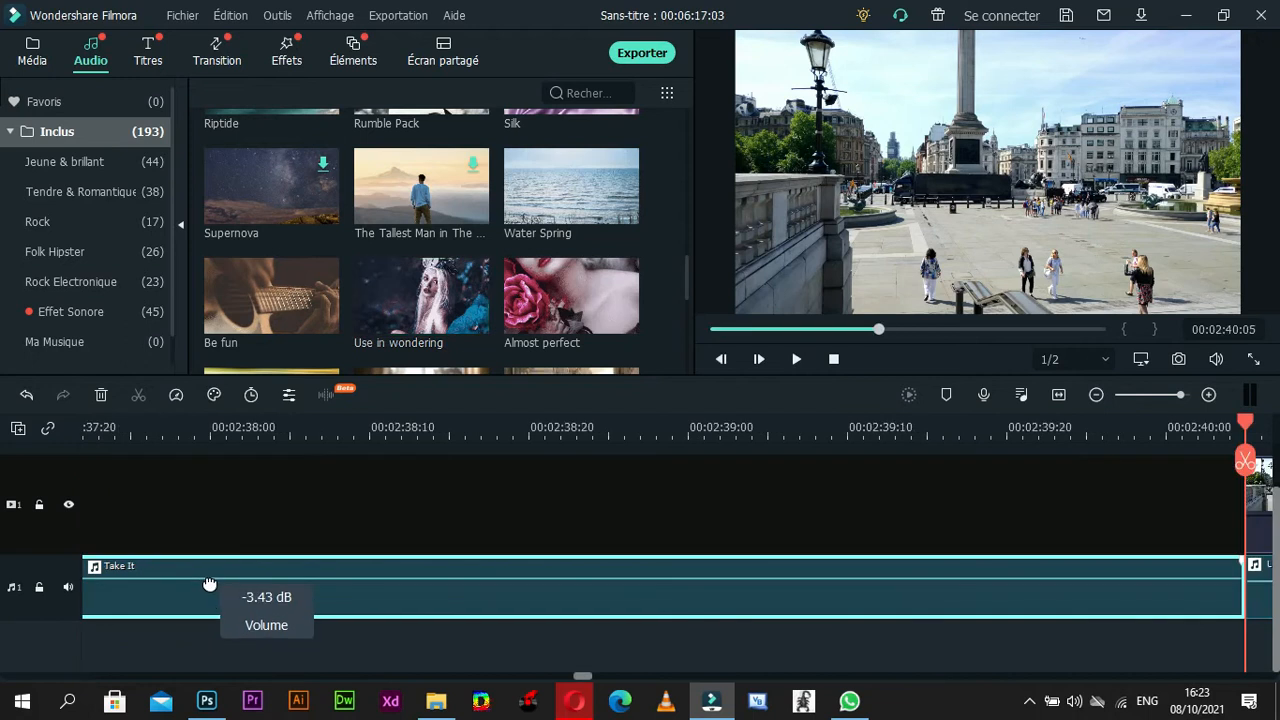
pyautogui.moveTo(209, 586); pyautogui.dragTo(202, 576)
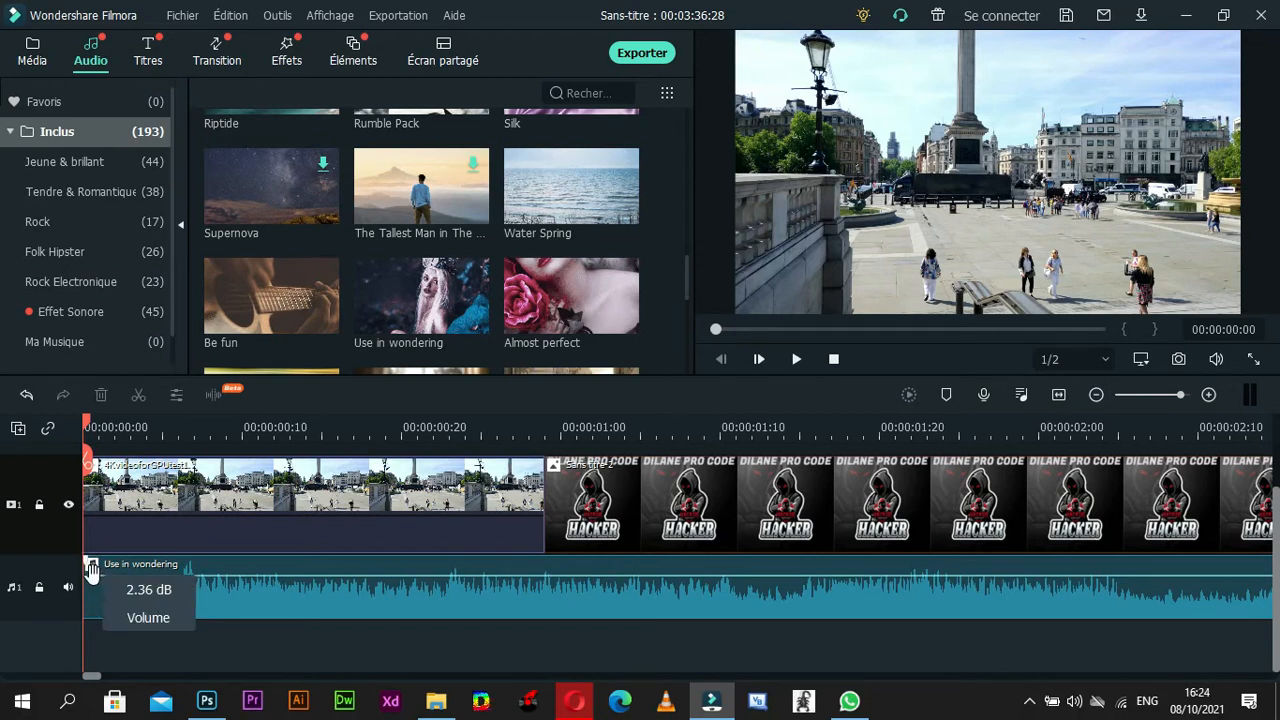
# Give the Use in wondering clip a fade-in lasting 00:00:00:14 and play the sequence to hear it
pyautogui.moveTo(88, 564); pyautogui.dragTo(114, 563)
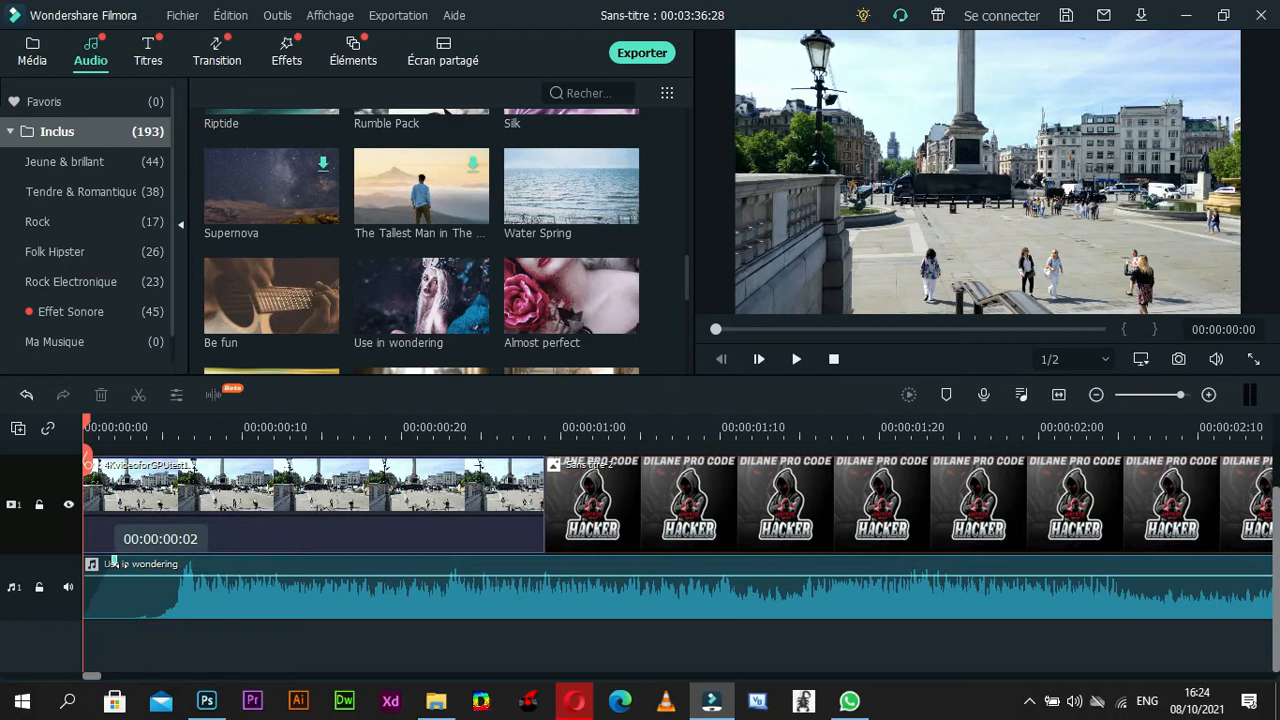
pyautogui.moveTo(114, 563); pyautogui.dragTo(304, 588)
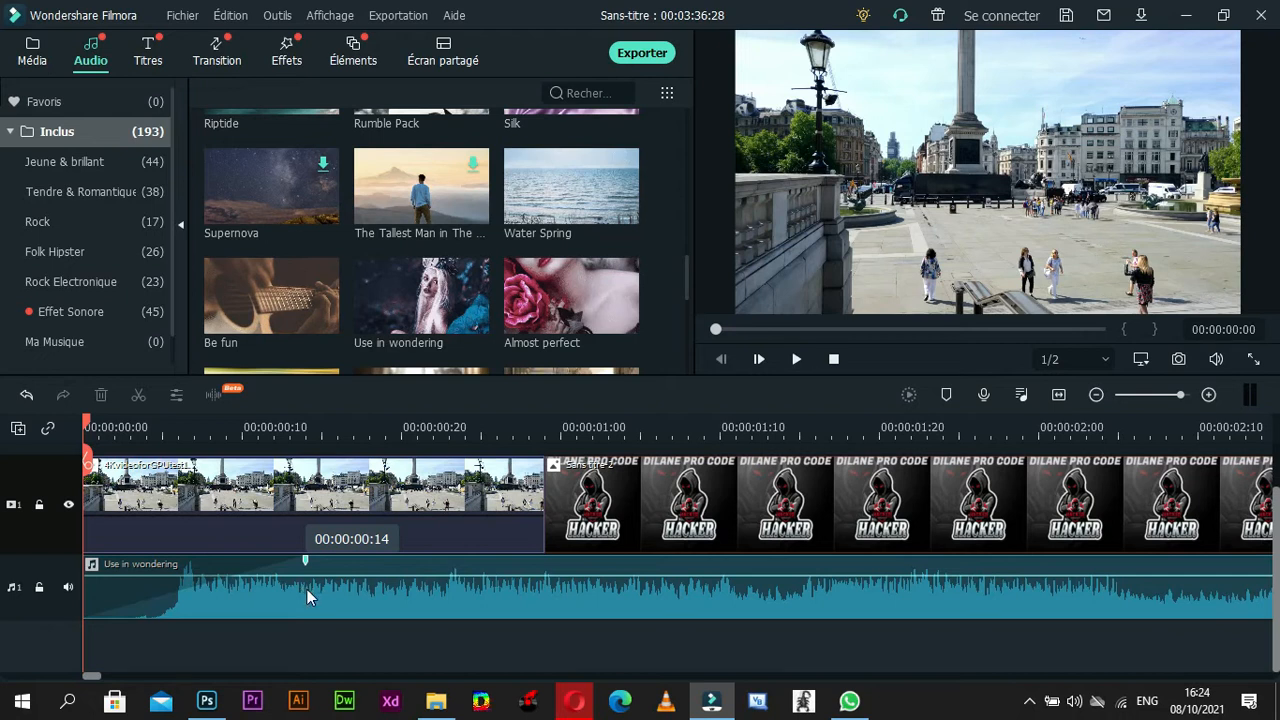
pyautogui.press('space')
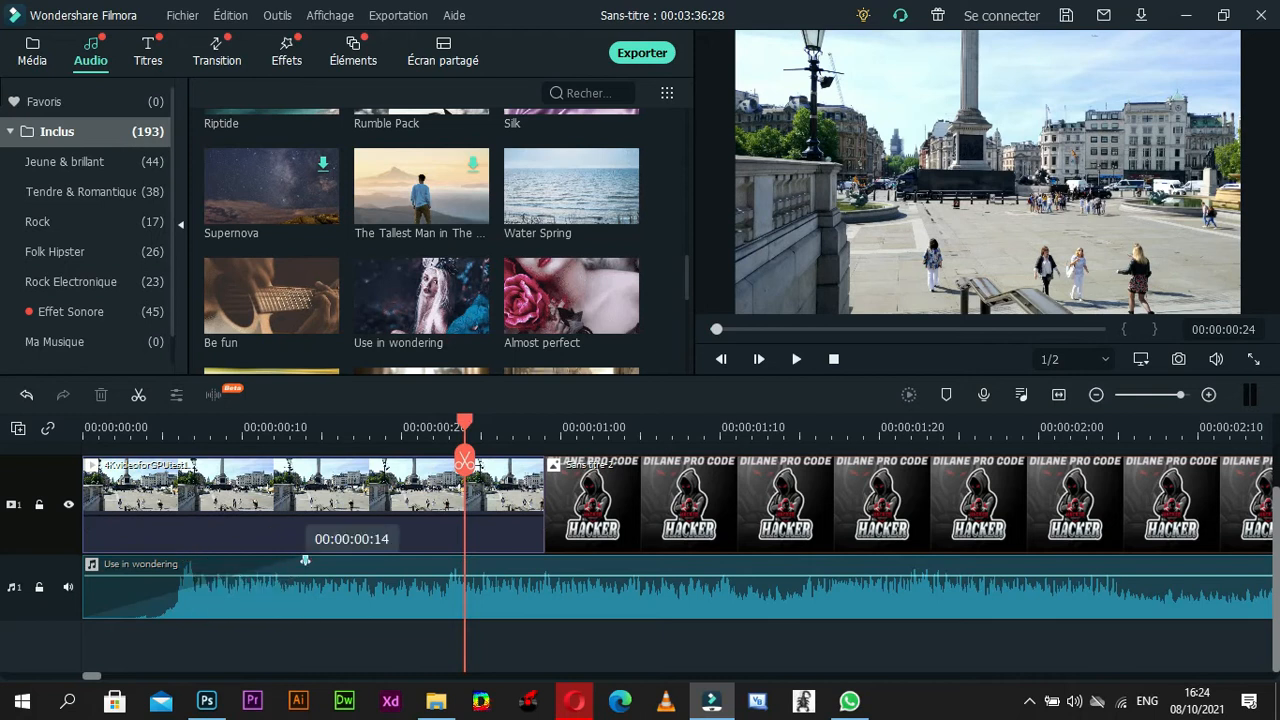
# Lengthen the fade-in of Use in wondering to about the 00:00:01:20 mark and play the sequence from the beginning
pyautogui.moveTo(307, 560); pyautogui.dragTo(895, 560)
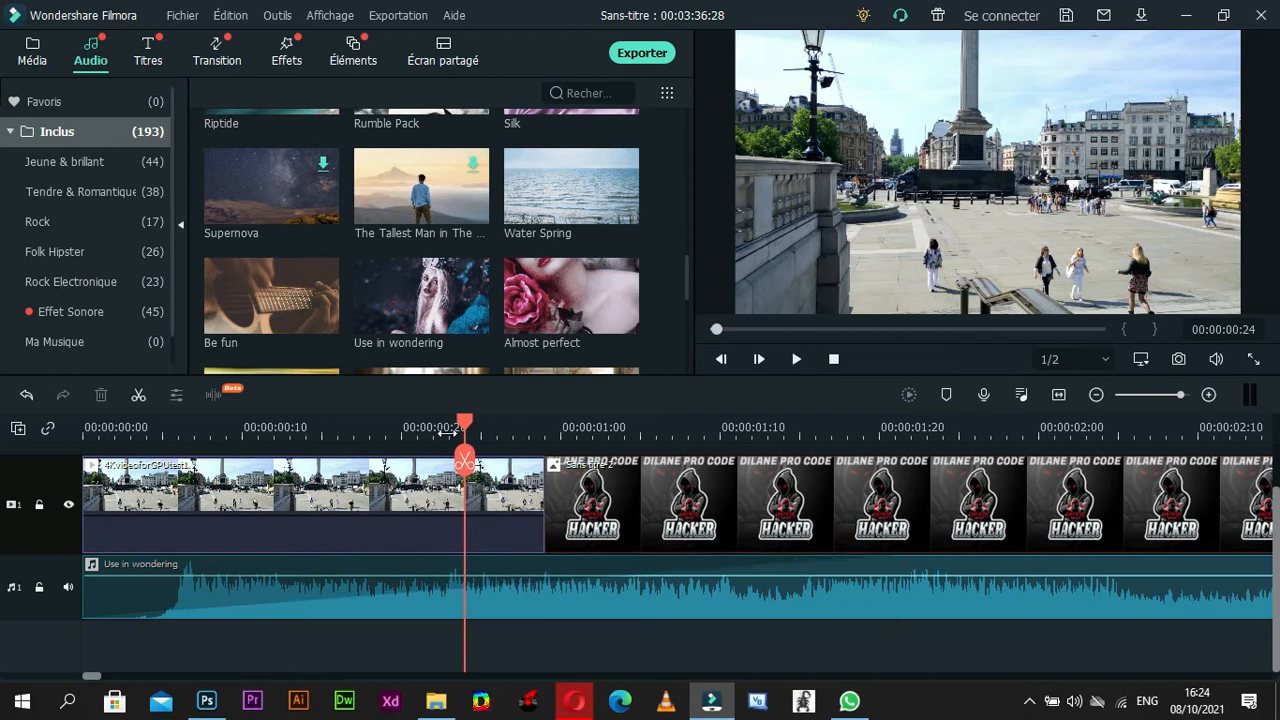
pyautogui.moveTo(467, 430); pyautogui.dragTo(76, 395)
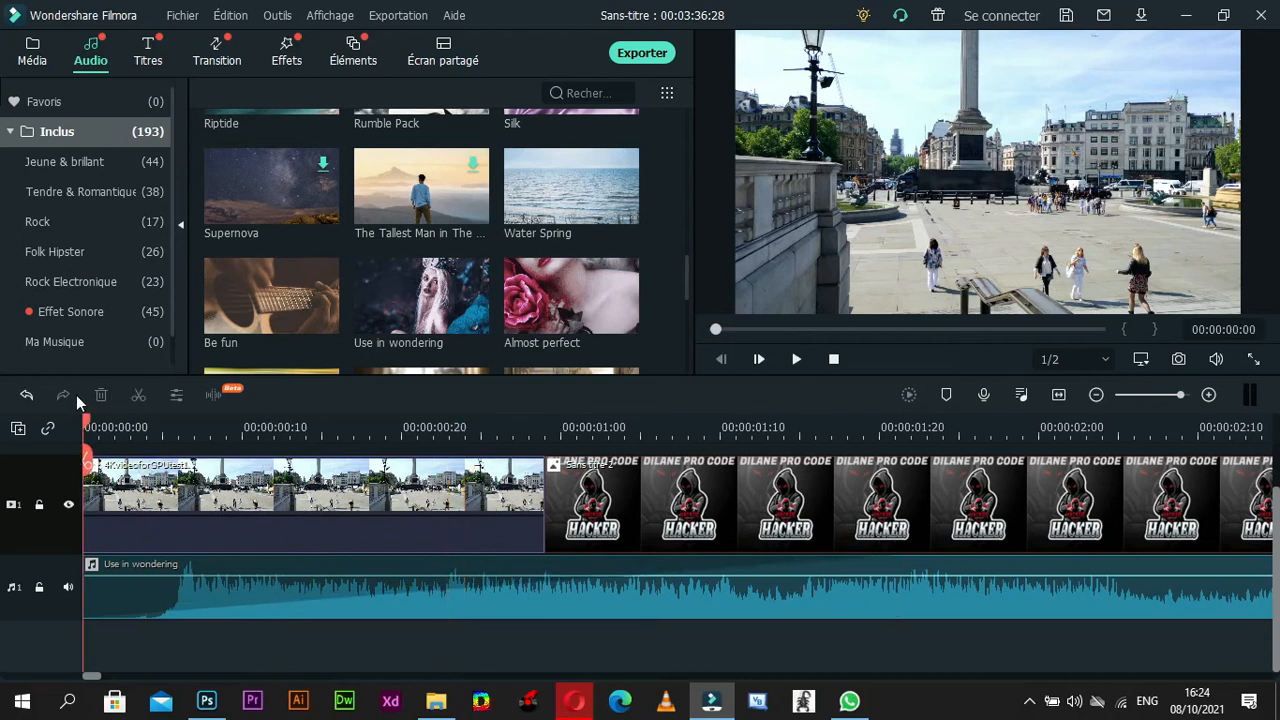
pyautogui.press('space')
pyautogui.press('space')
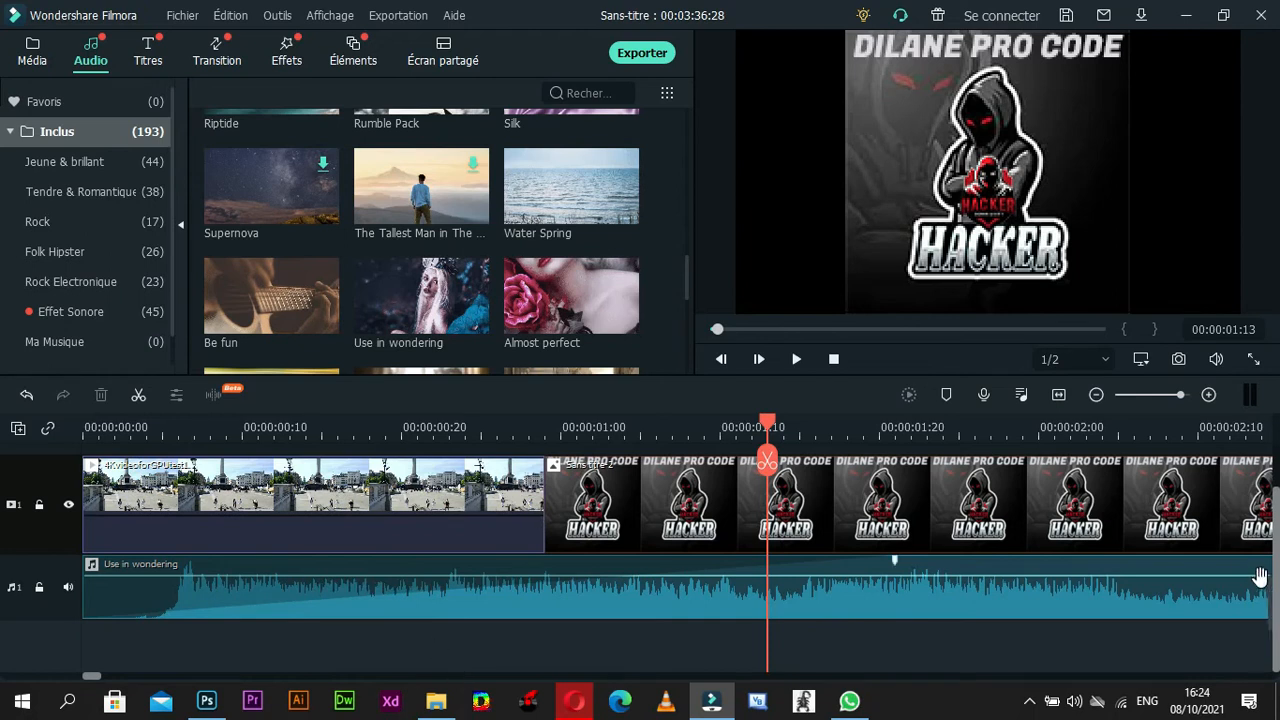
pyautogui.scroll(2, 1277, 592)
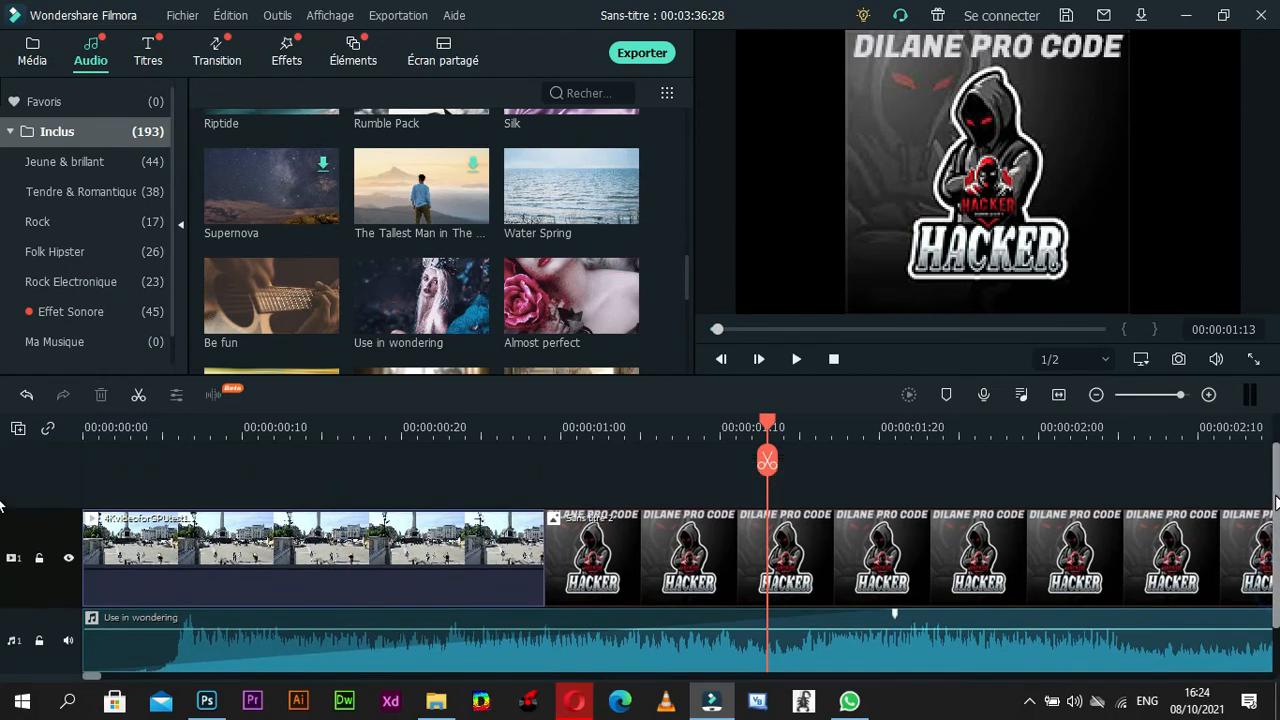
pyautogui.scroll(-2, 845, 598)
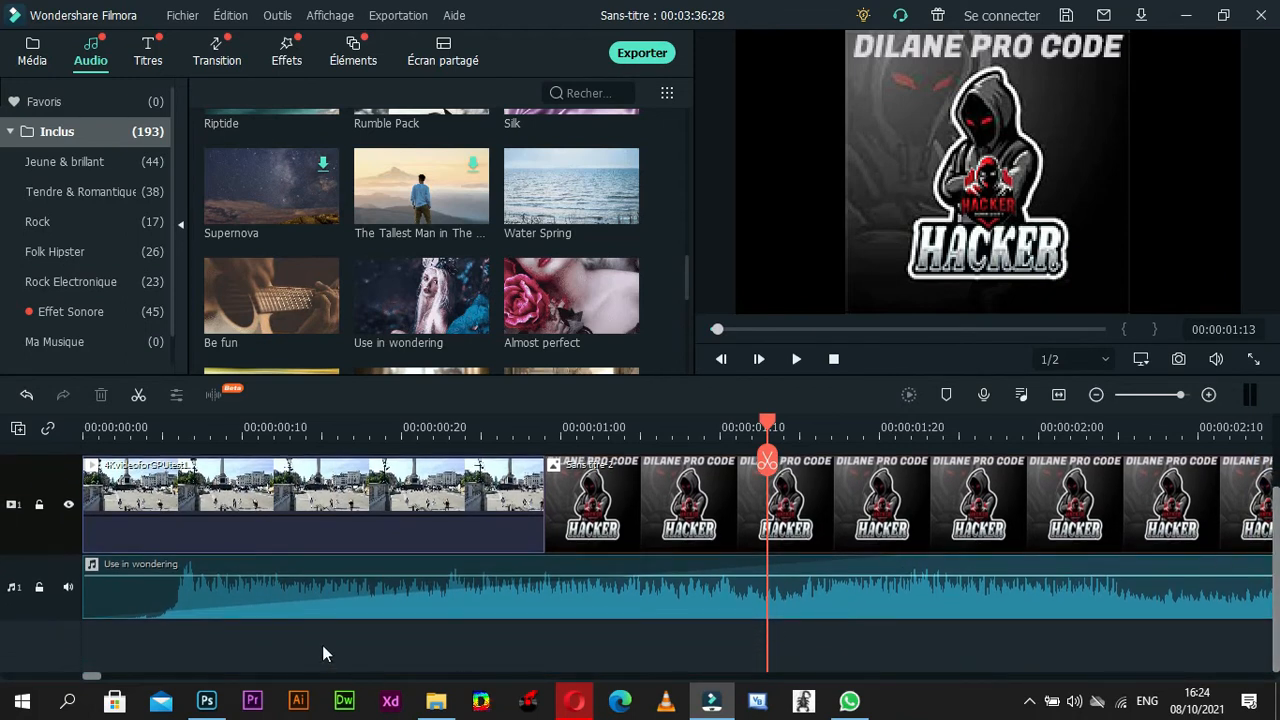
pyautogui.scroll(2, 981, 622)
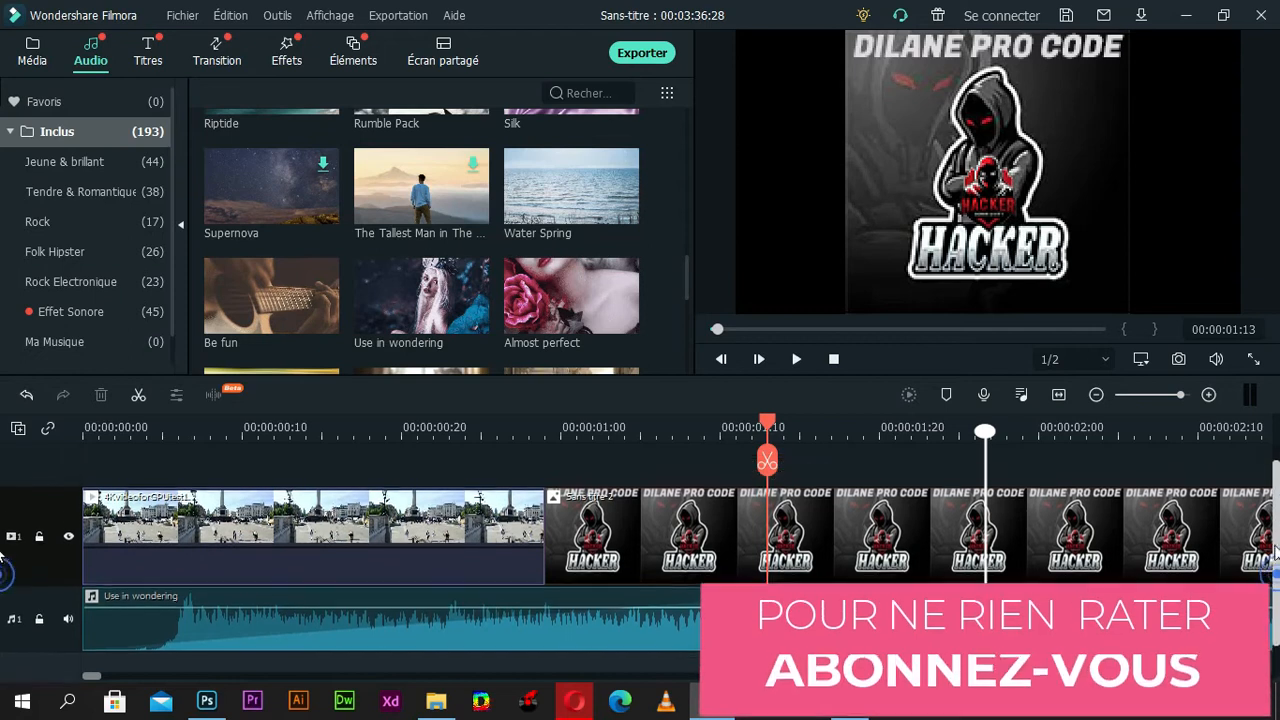
# Return the playhead to the start and look through the Jeune & brillant, Tendre & Romantique and Rock music categories and the titles library
pyautogui.moveTo(767, 425); pyautogui.dragTo(84, 432)
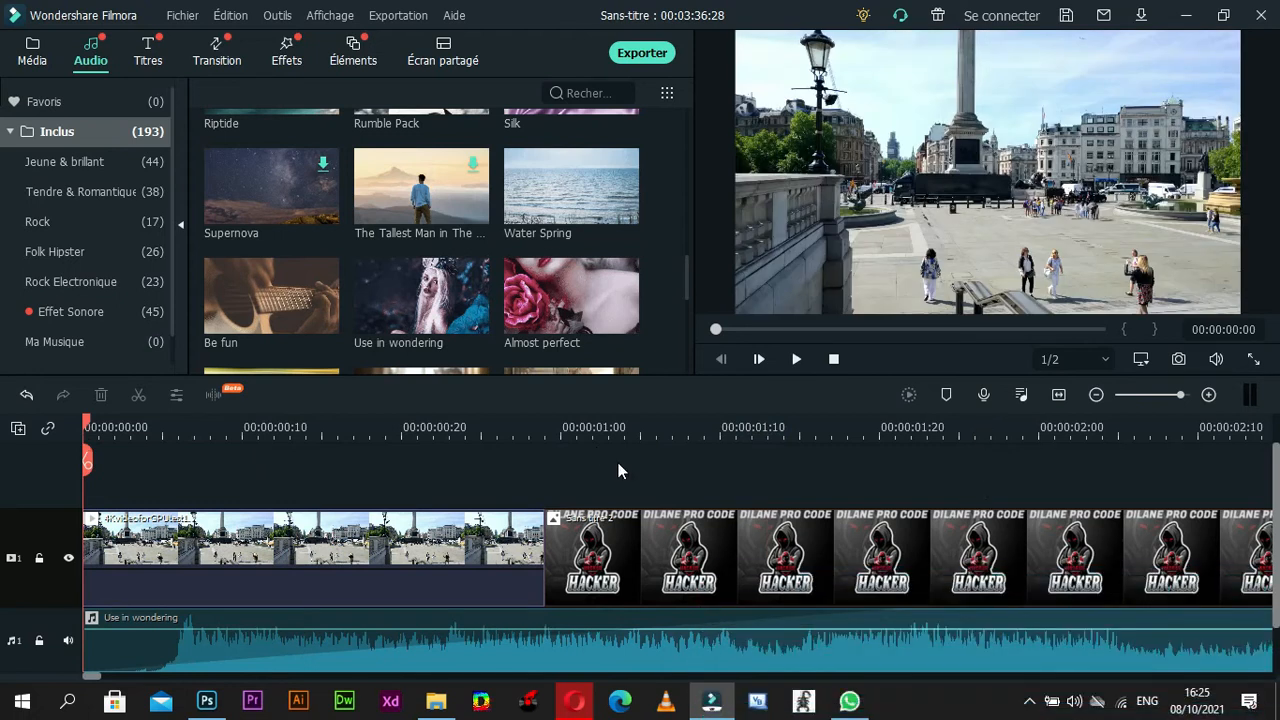
pyautogui.click(128, 163)
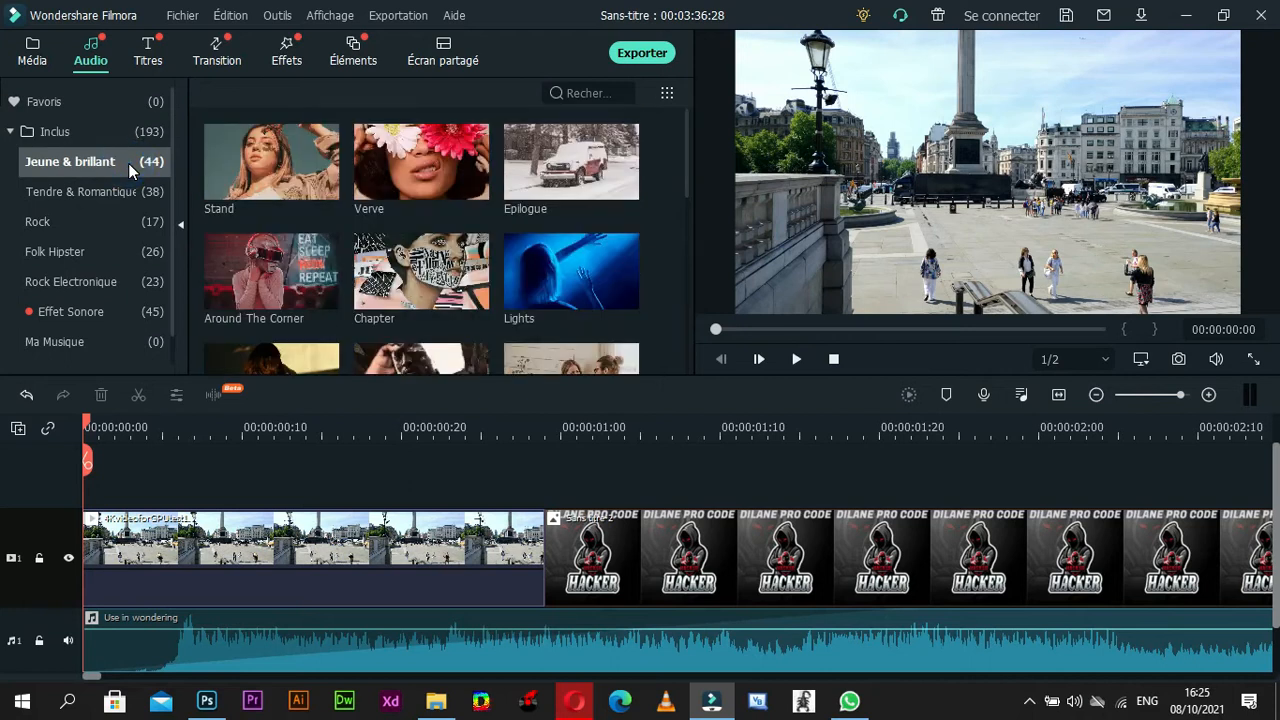
pyautogui.click(126, 192)
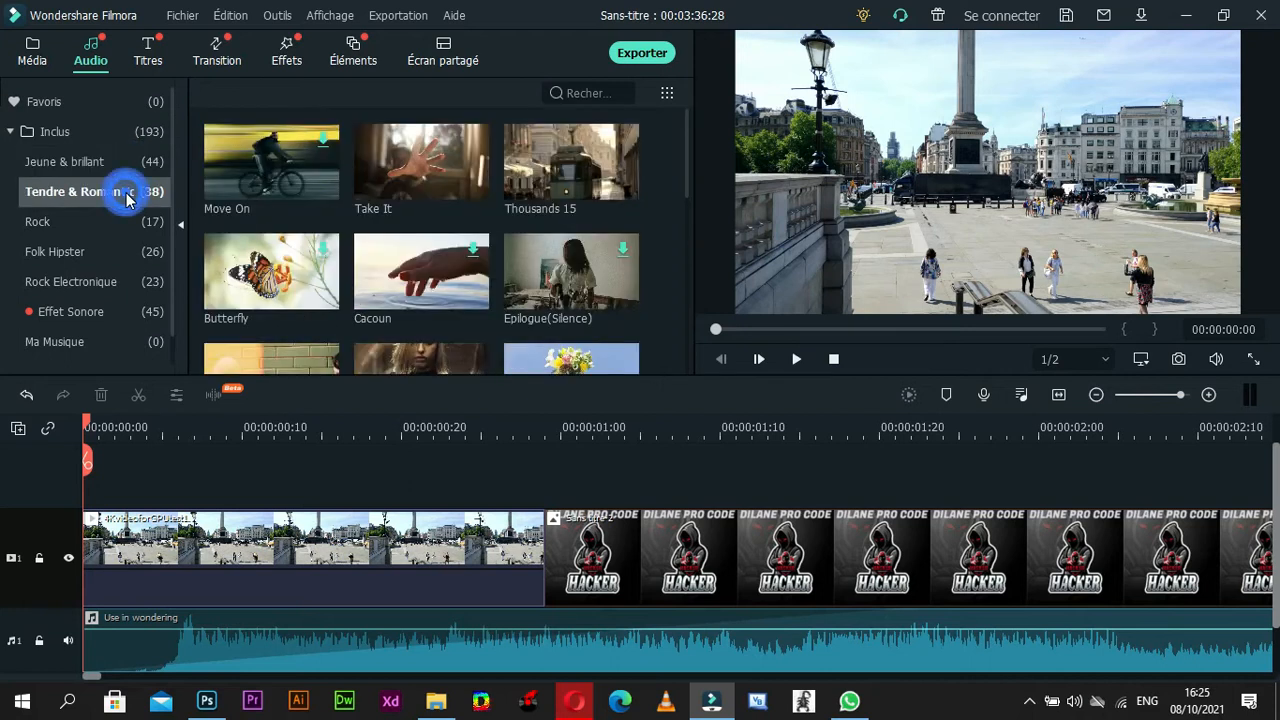
pyautogui.click(85, 224)
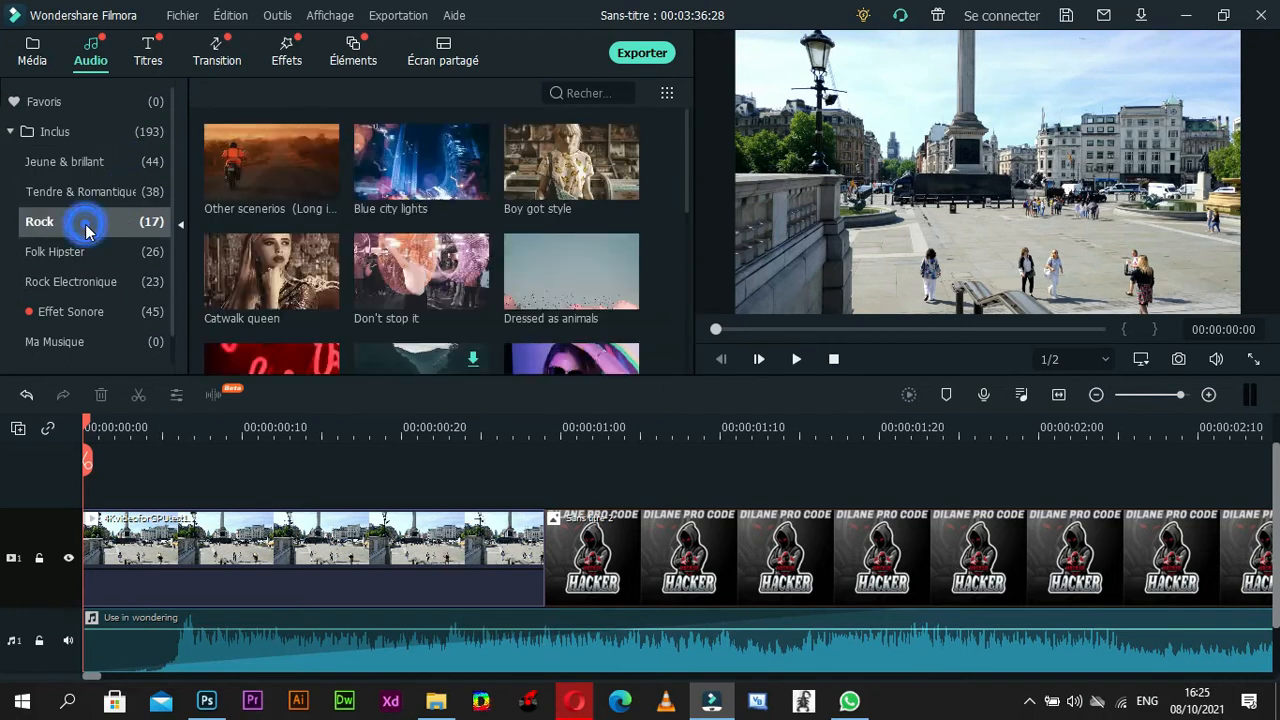
pyautogui.click(108, 161)
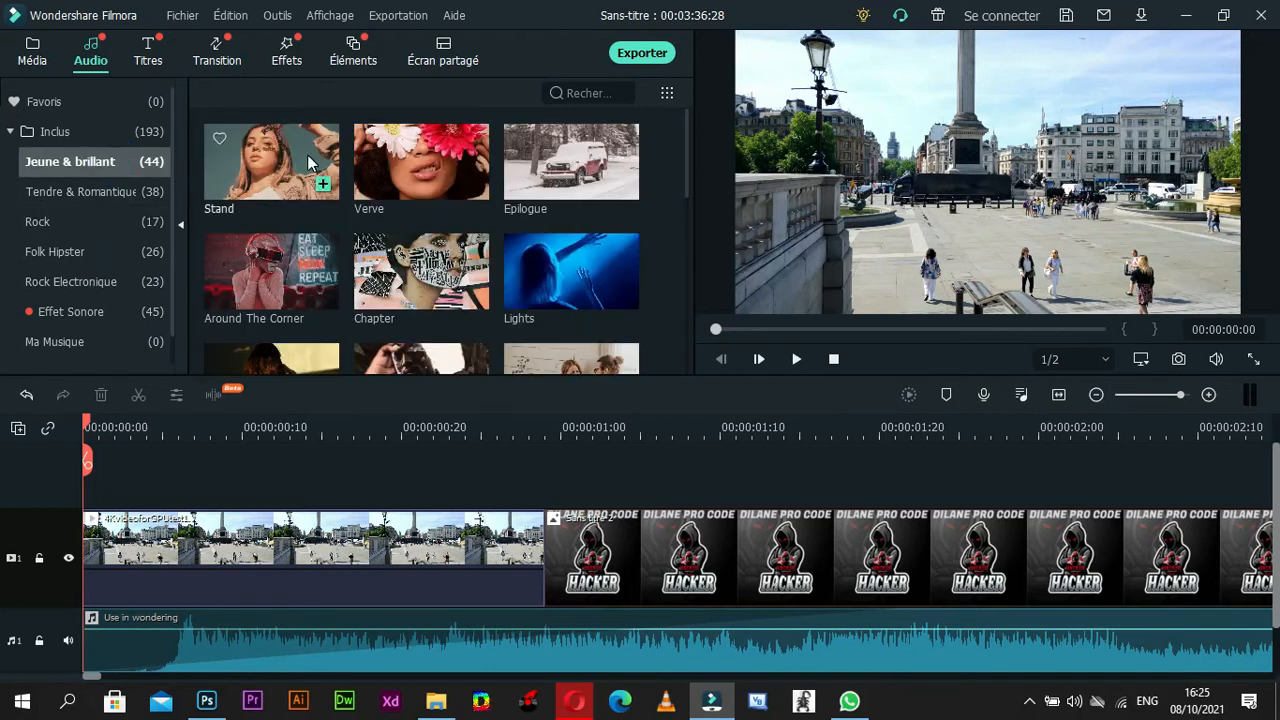
pyautogui.click(147, 62)
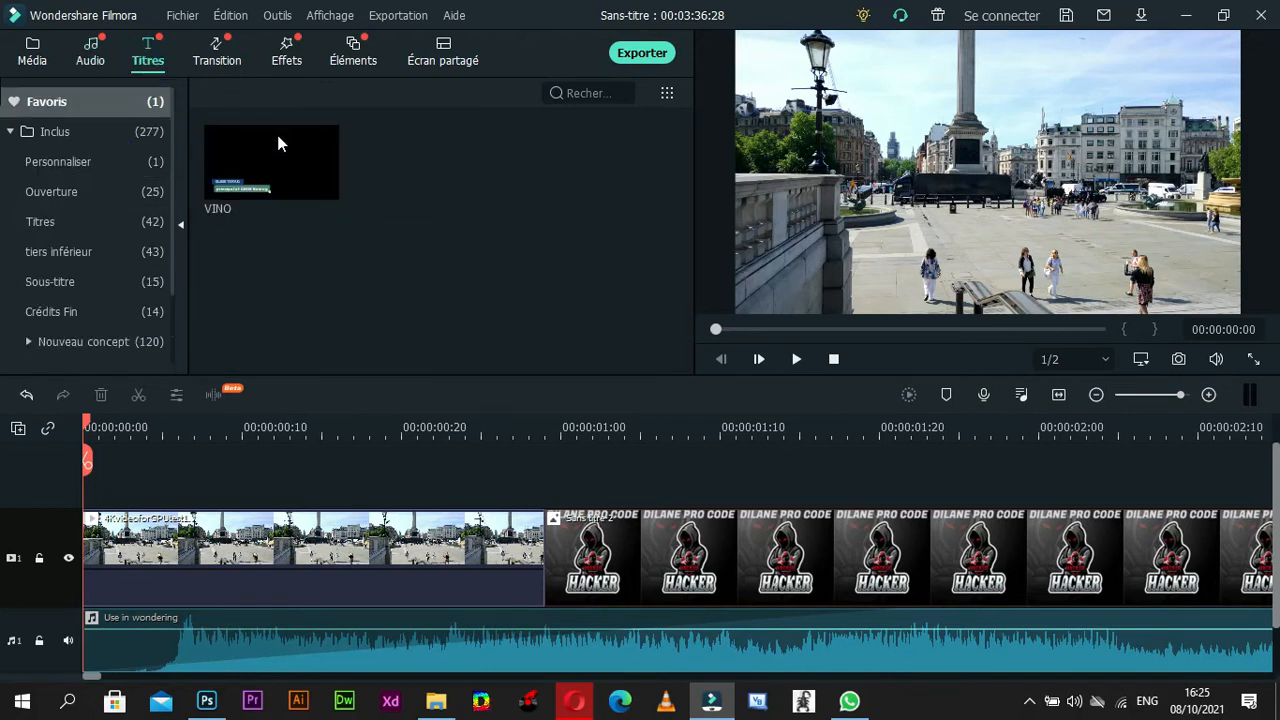
# Add the Vortex Zoom 3 transition from the Déformer category between the video clip and the image, and play it back
pyautogui.click(222, 60)
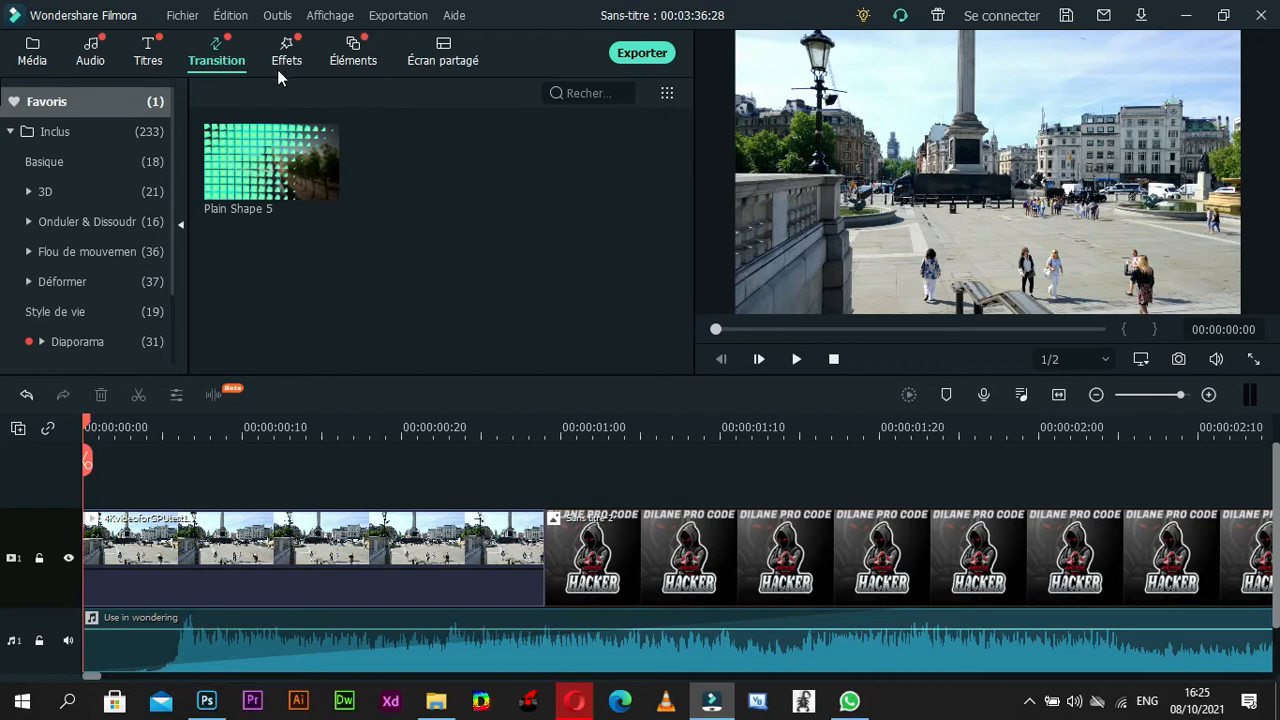
pyautogui.click(173, 117)
pyautogui.moveTo(173, 133); pyautogui.dragTo(161, 255)
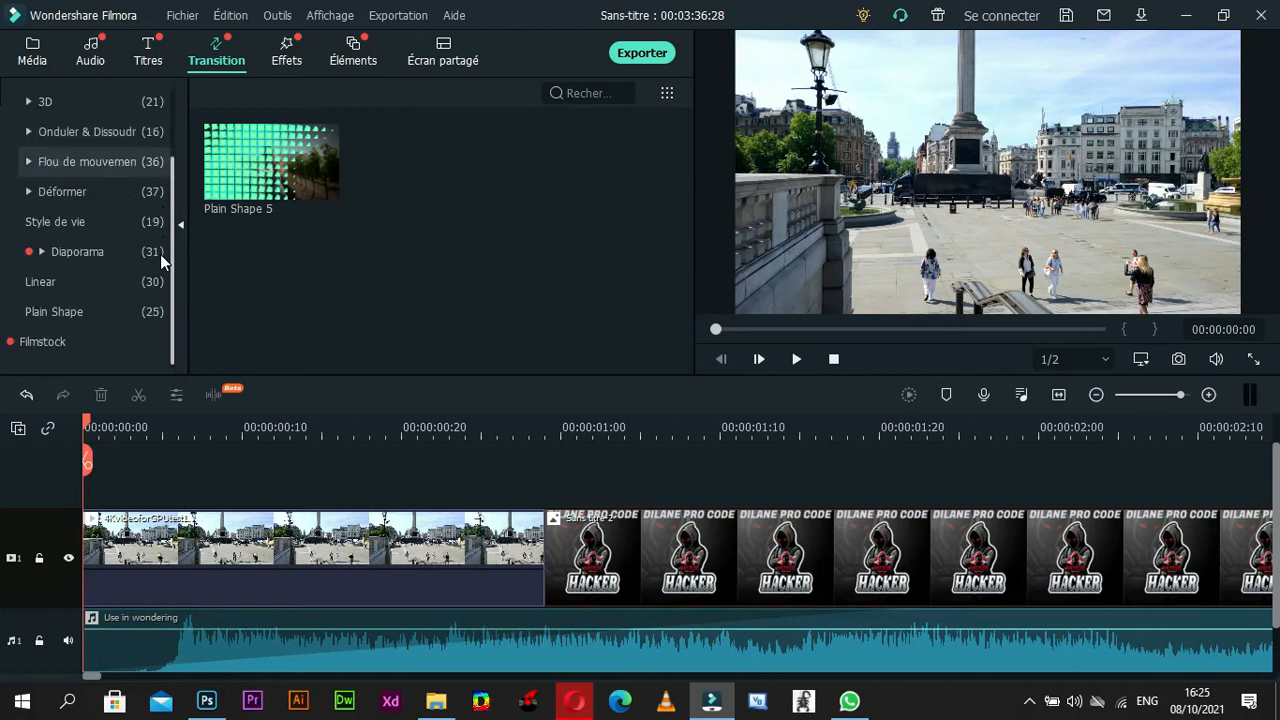
pyautogui.click(52, 193)
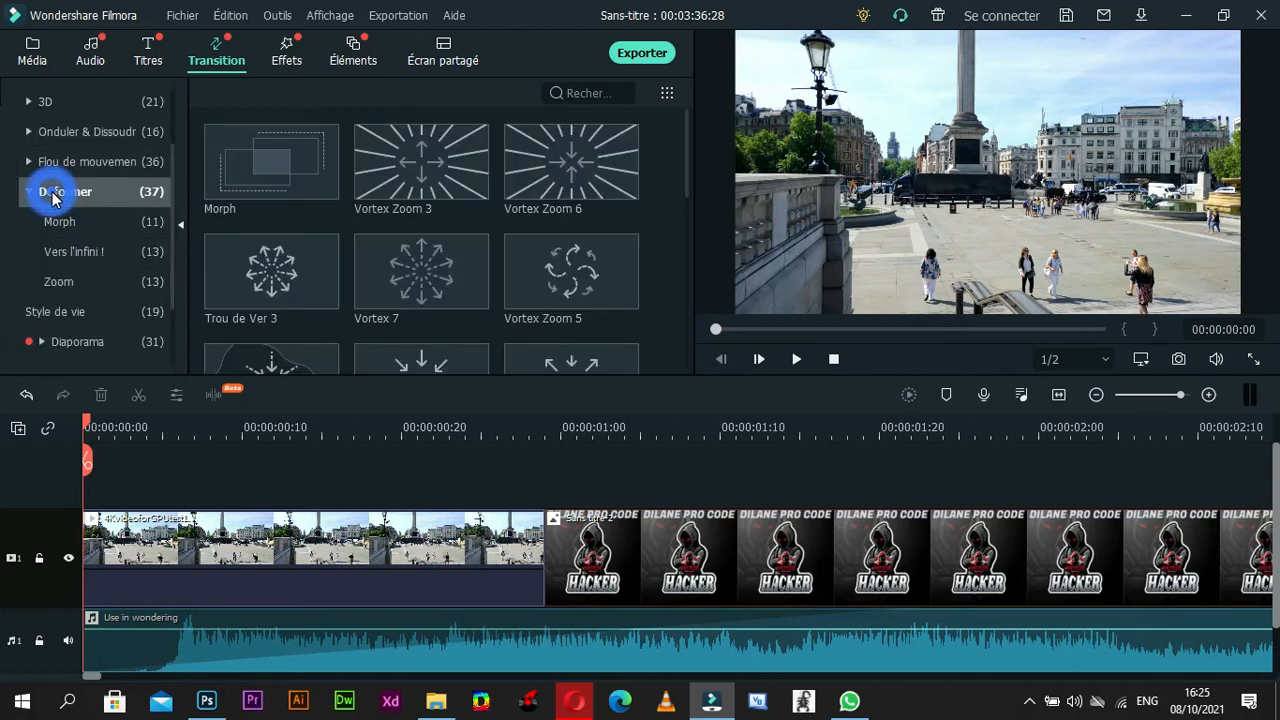
pyautogui.click(436, 163)
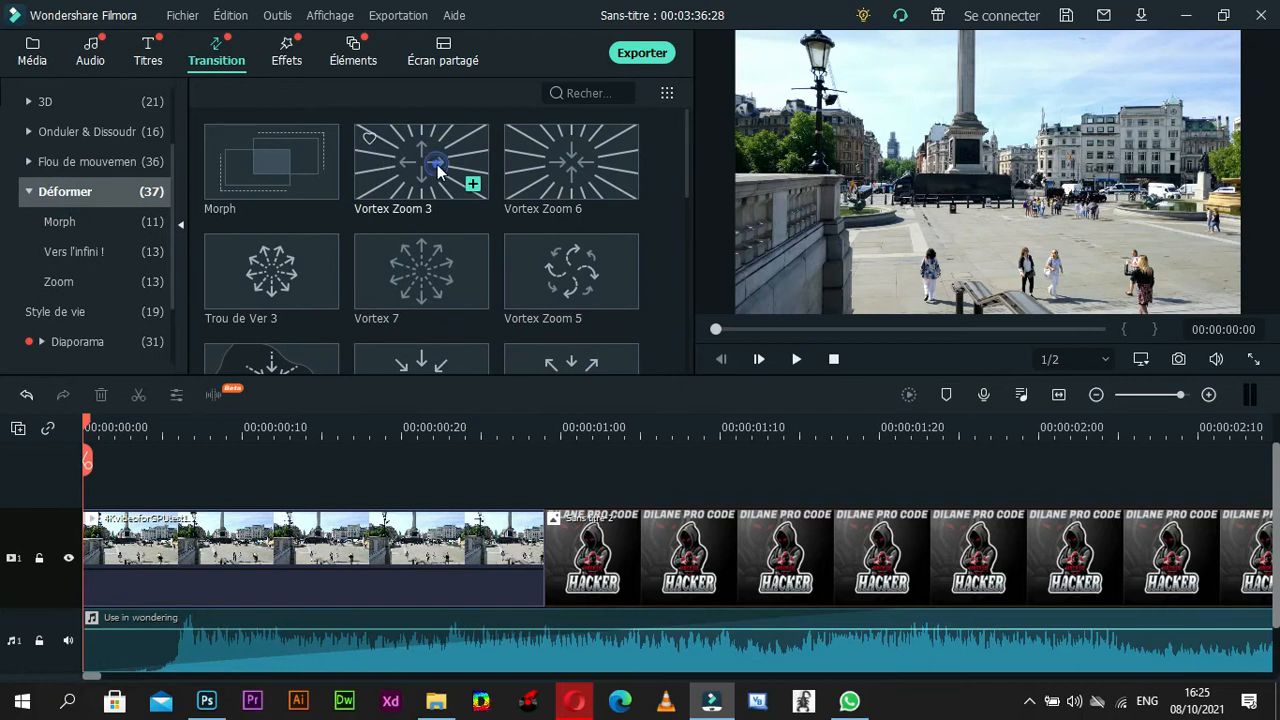
pyautogui.moveTo(437, 170); pyautogui.dragTo(533, 553)
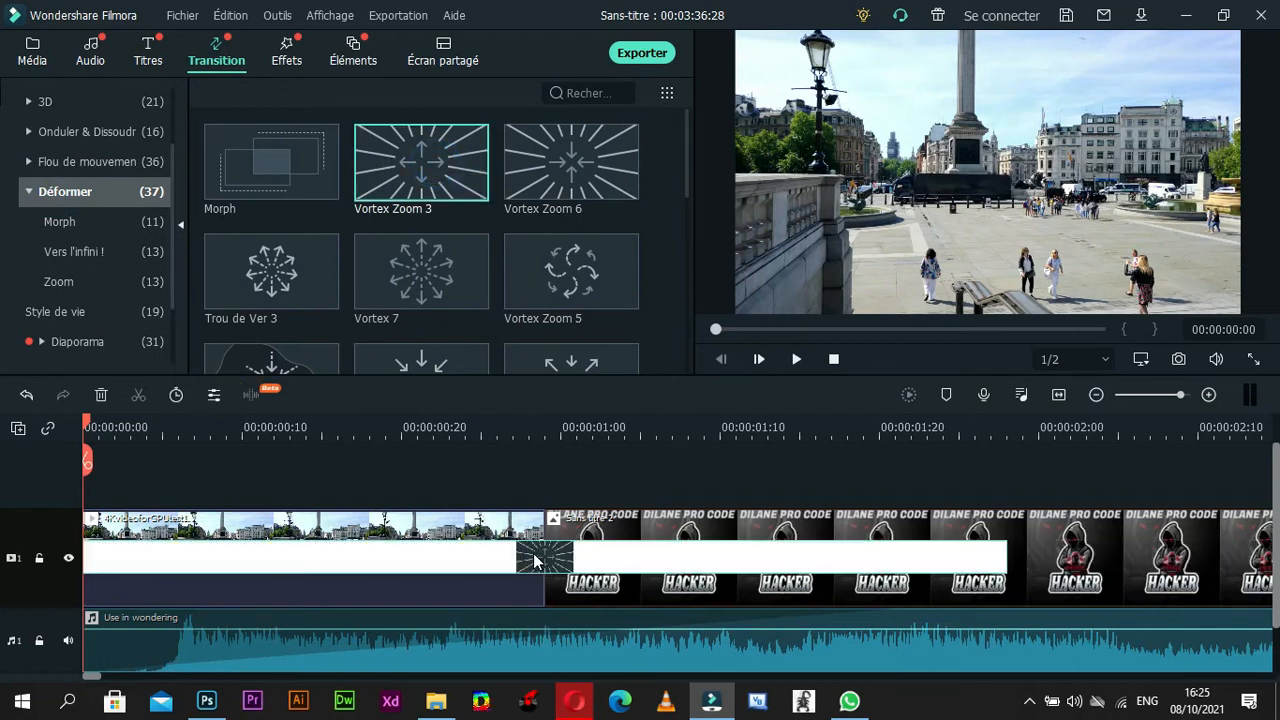
pyautogui.click(500, 431)
pyautogui.press('space')
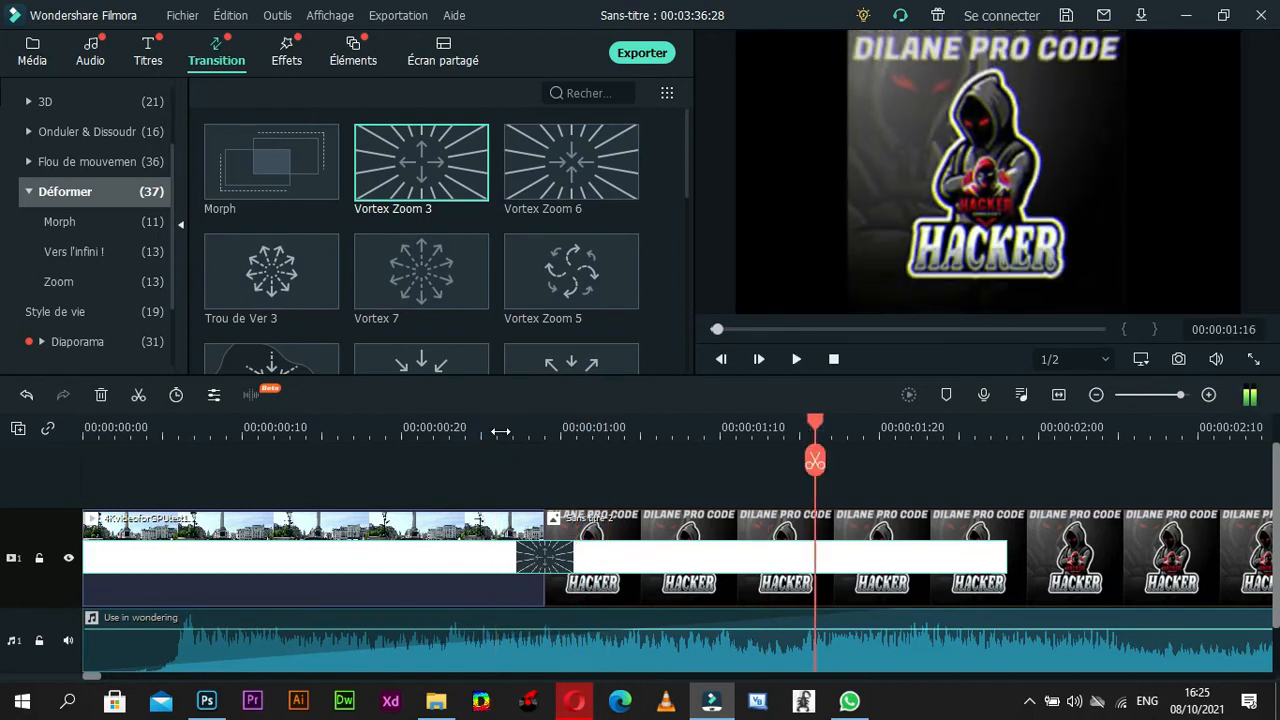
# Look through the Zoom and 3D transition categories and the Rotations, Bordures and Remplacer subcategories of Diaporama
pyautogui.click(96, 282)
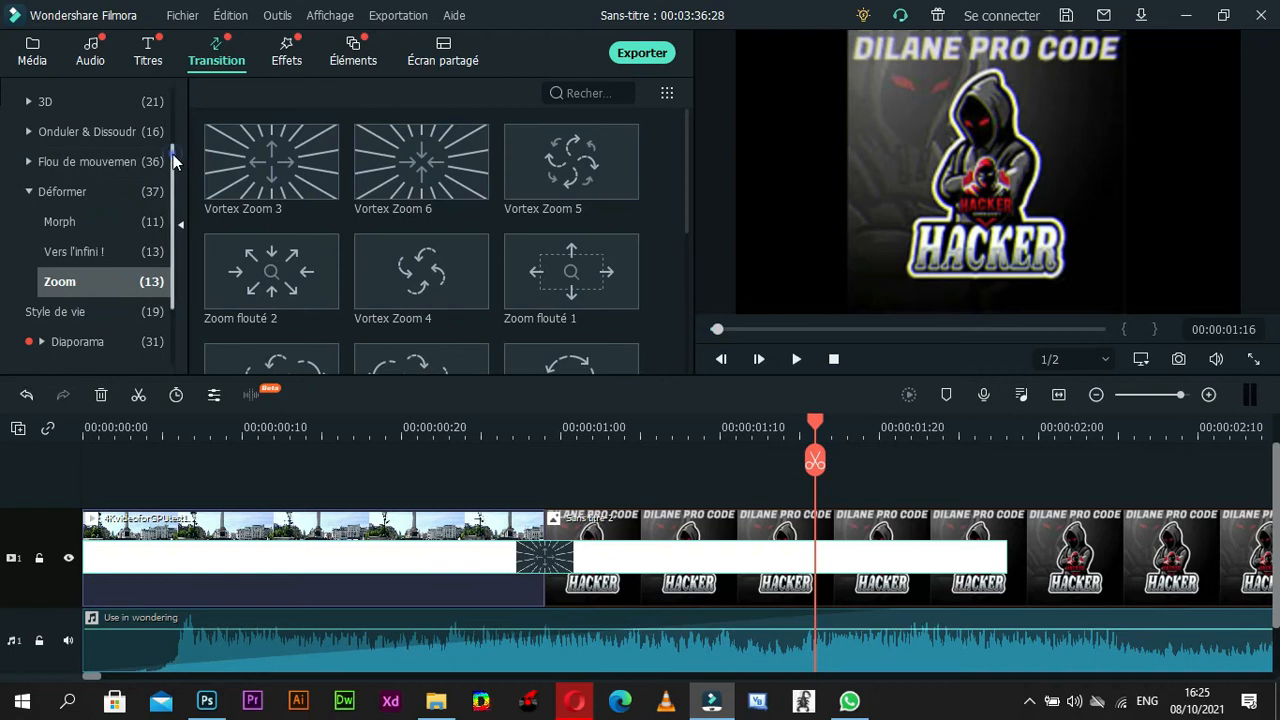
pyautogui.click(44, 103)
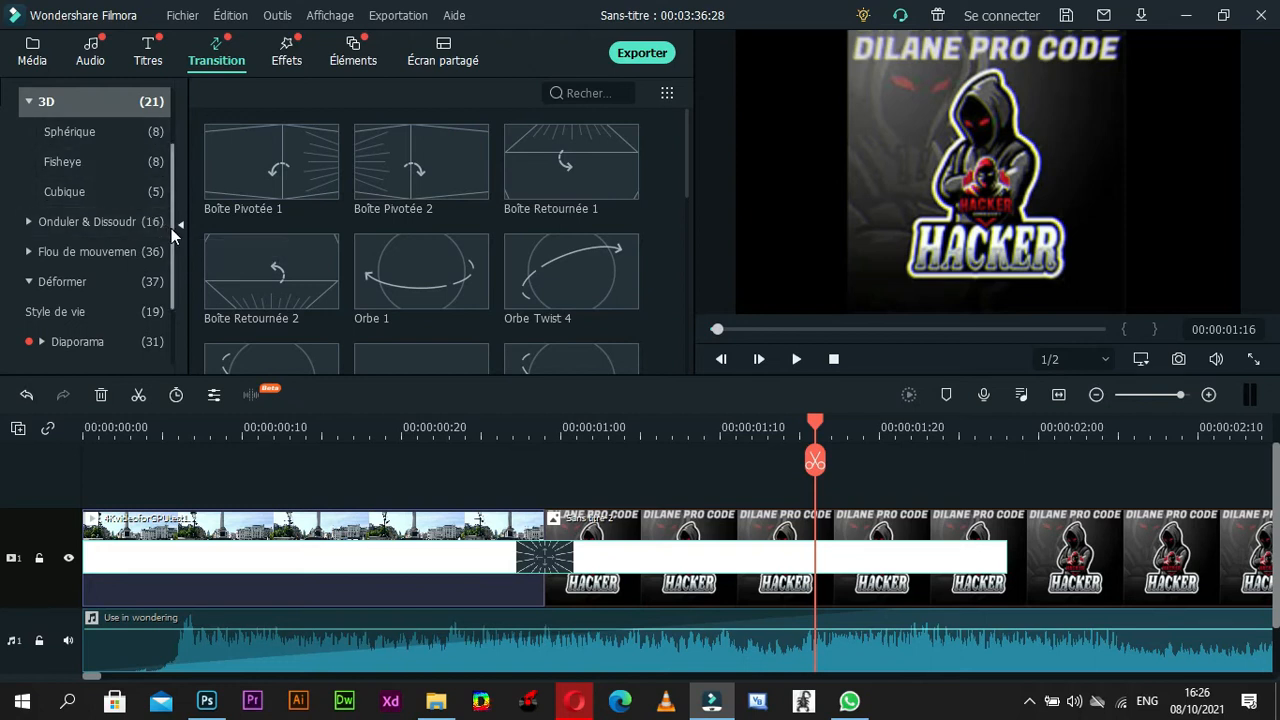
pyautogui.scroll(-1, 173, 245)
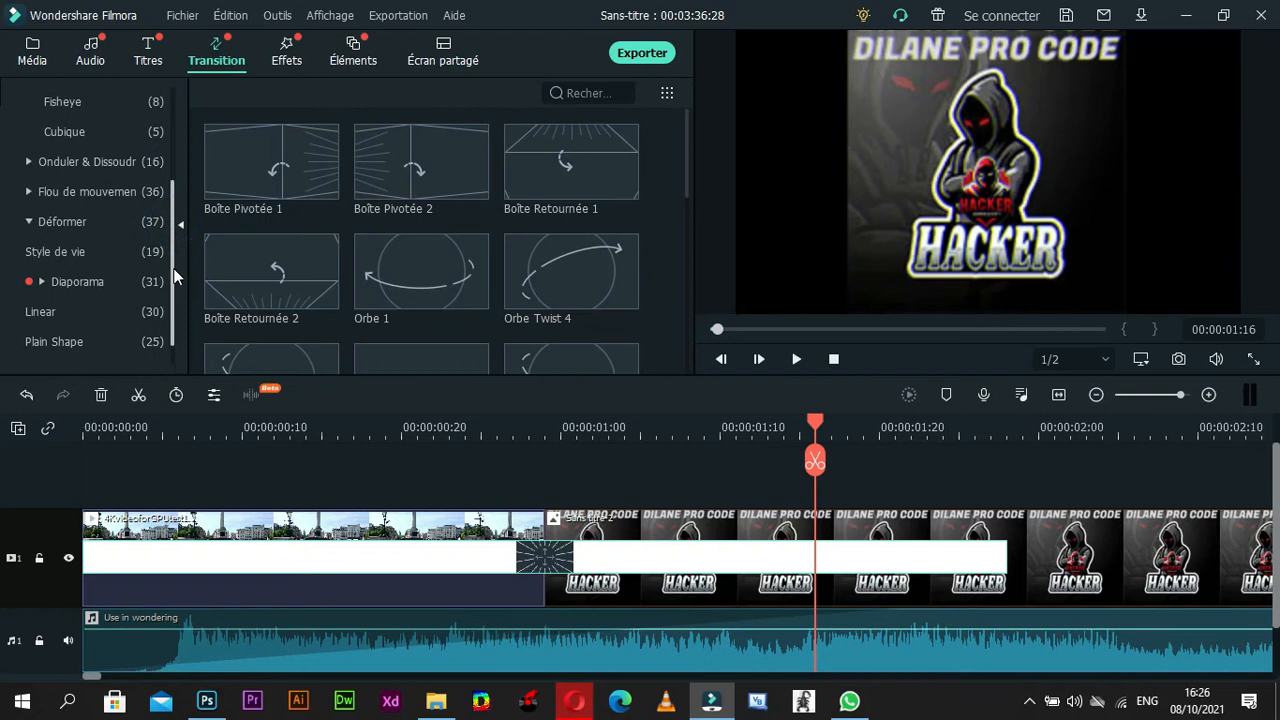
pyautogui.click(85, 285)
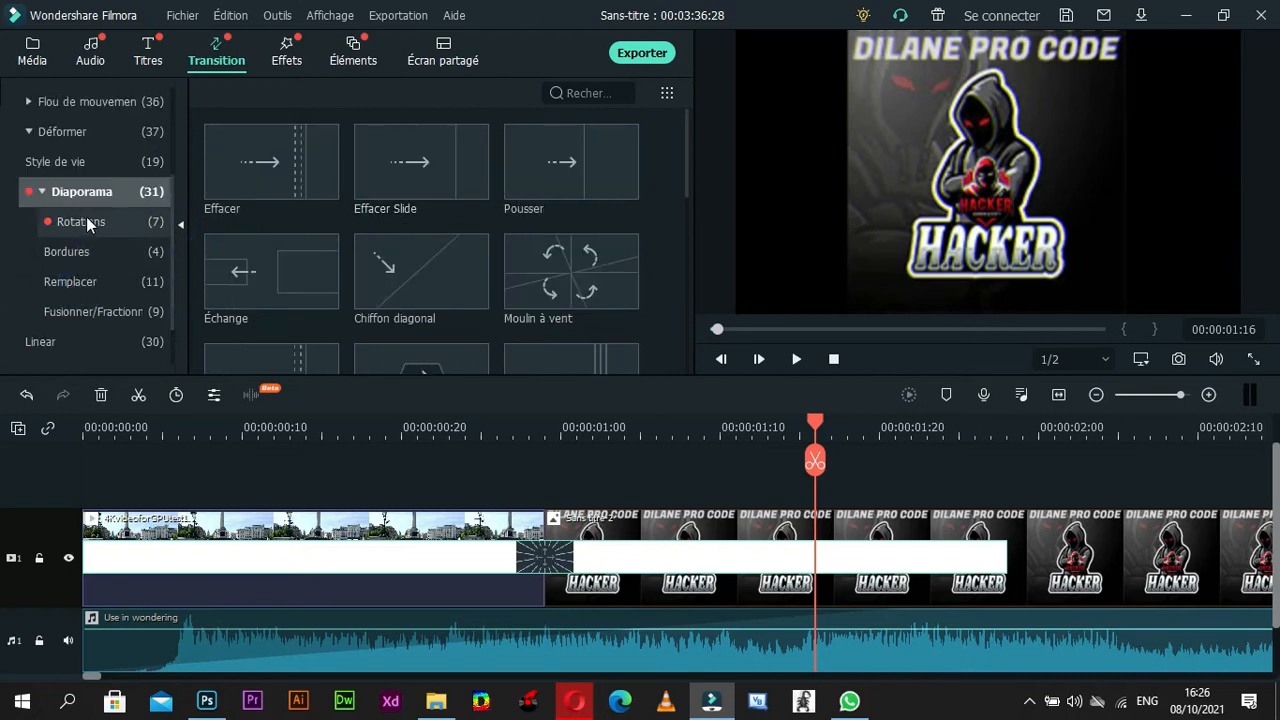
pyautogui.click(86, 221)
pyautogui.click(78, 254)
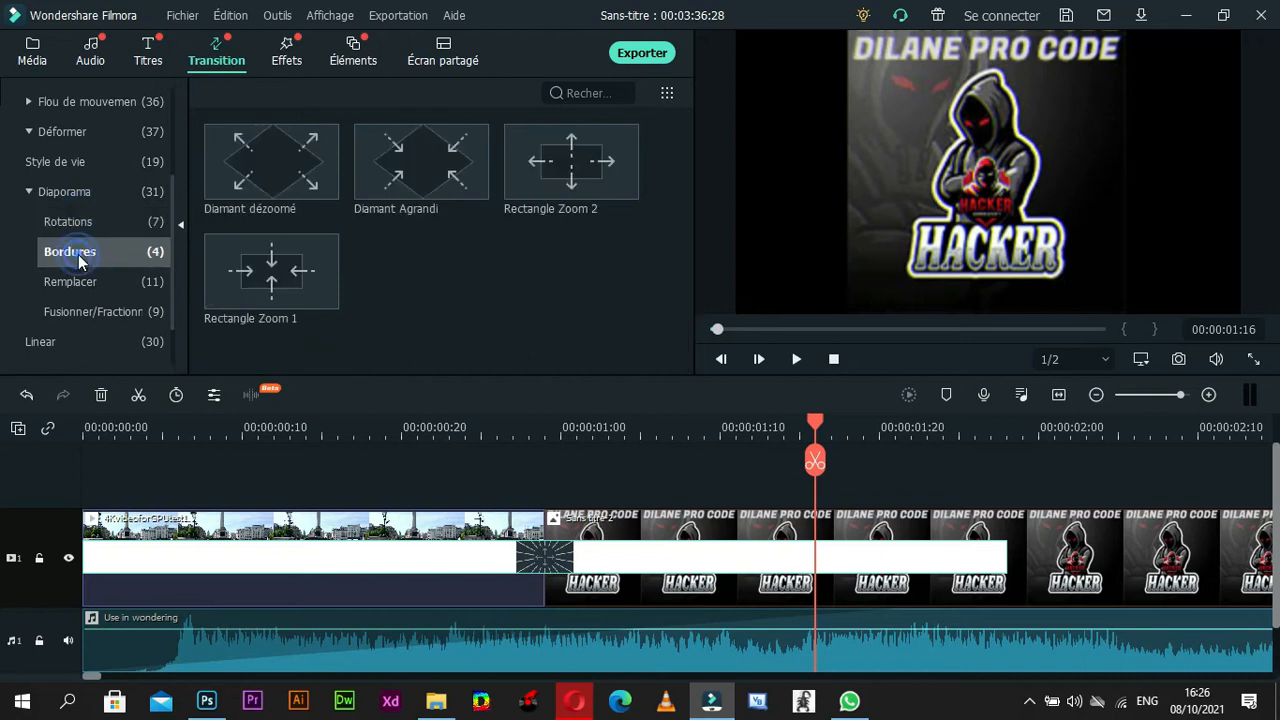
pyautogui.click(82, 280)
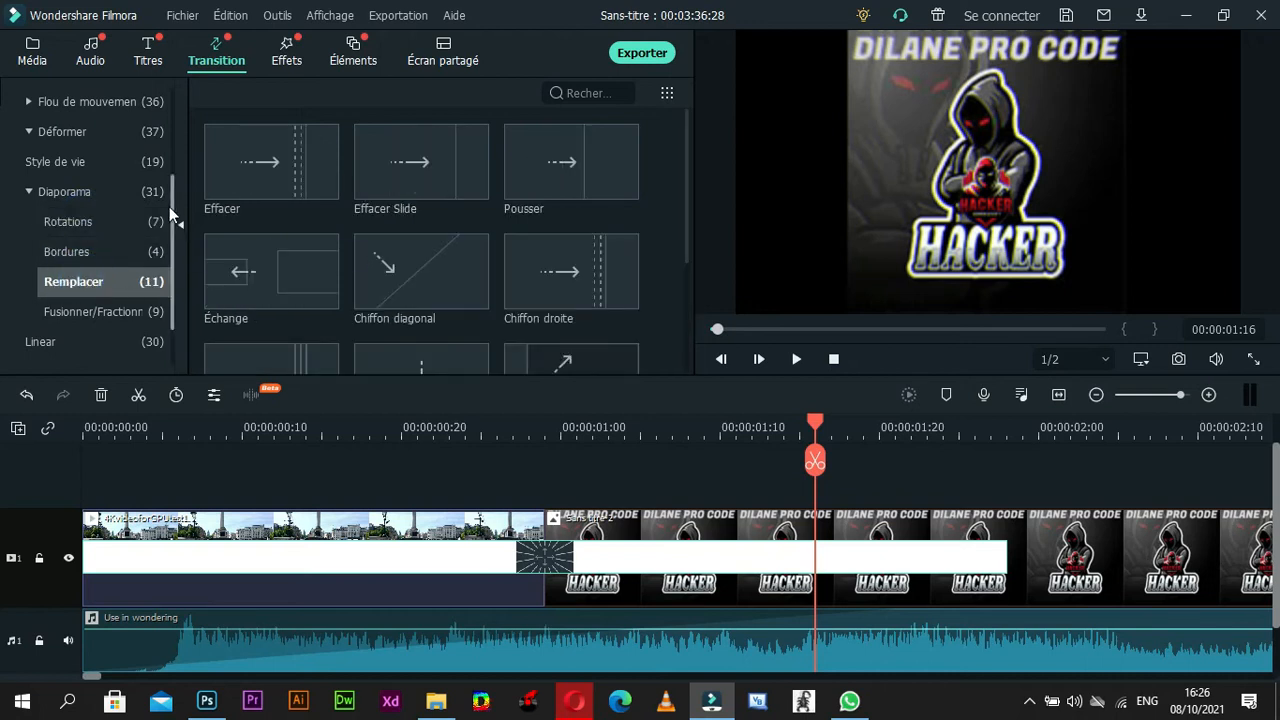
pyautogui.scroll(-1, 176, 245)
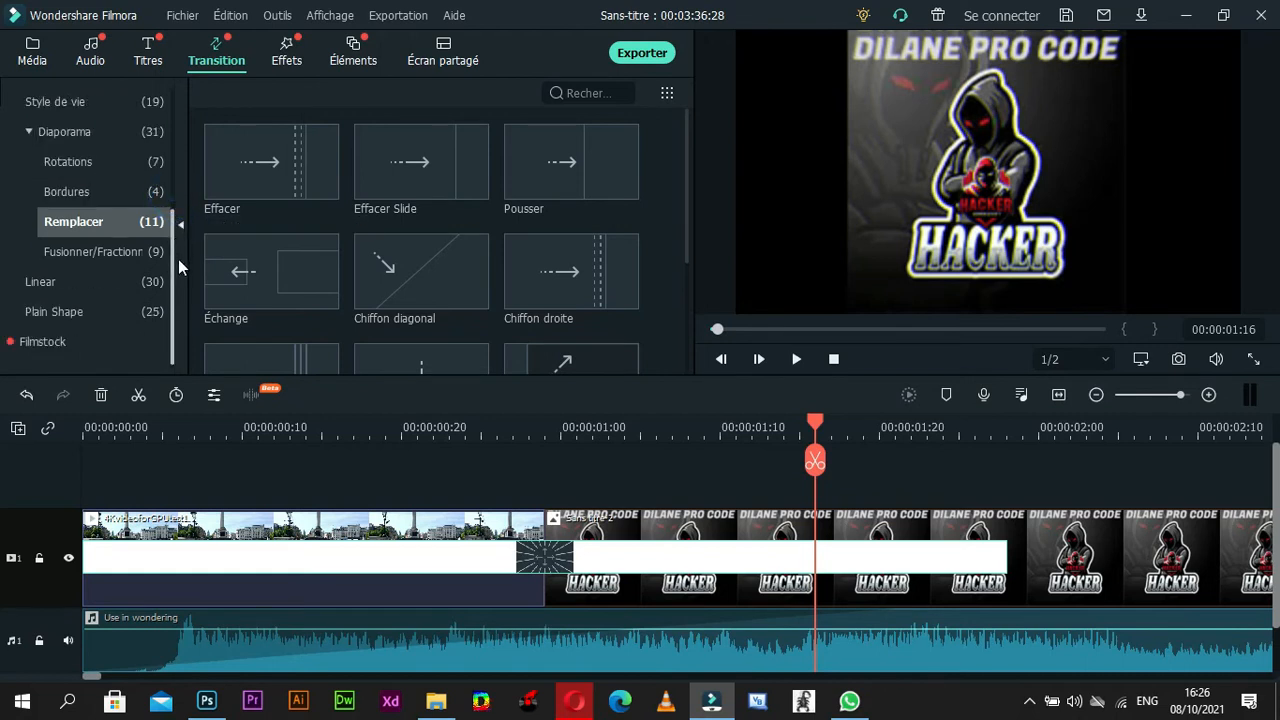
# Replace the transition between the video clip and the image with Plain Shape 1 and play it back from about 00:00:00:12
pyautogui.click(51, 311)
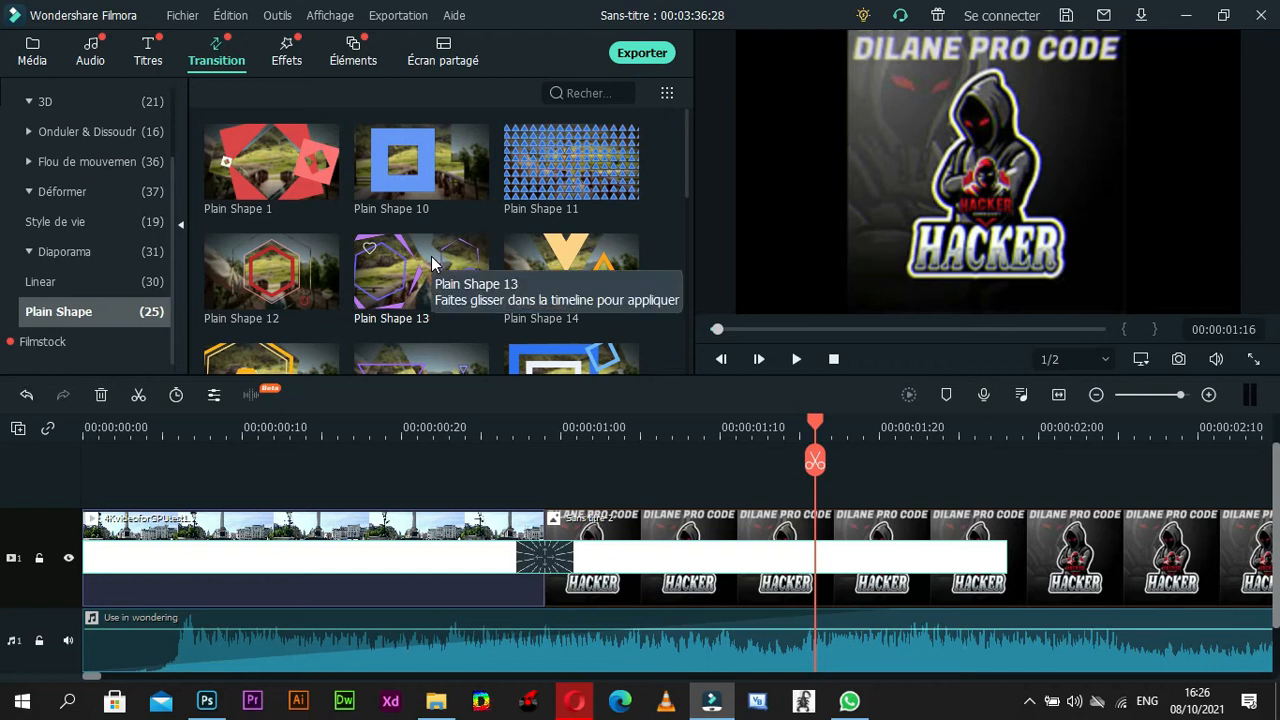
pyautogui.moveTo(302, 160); pyautogui.dragTo(541, 557)
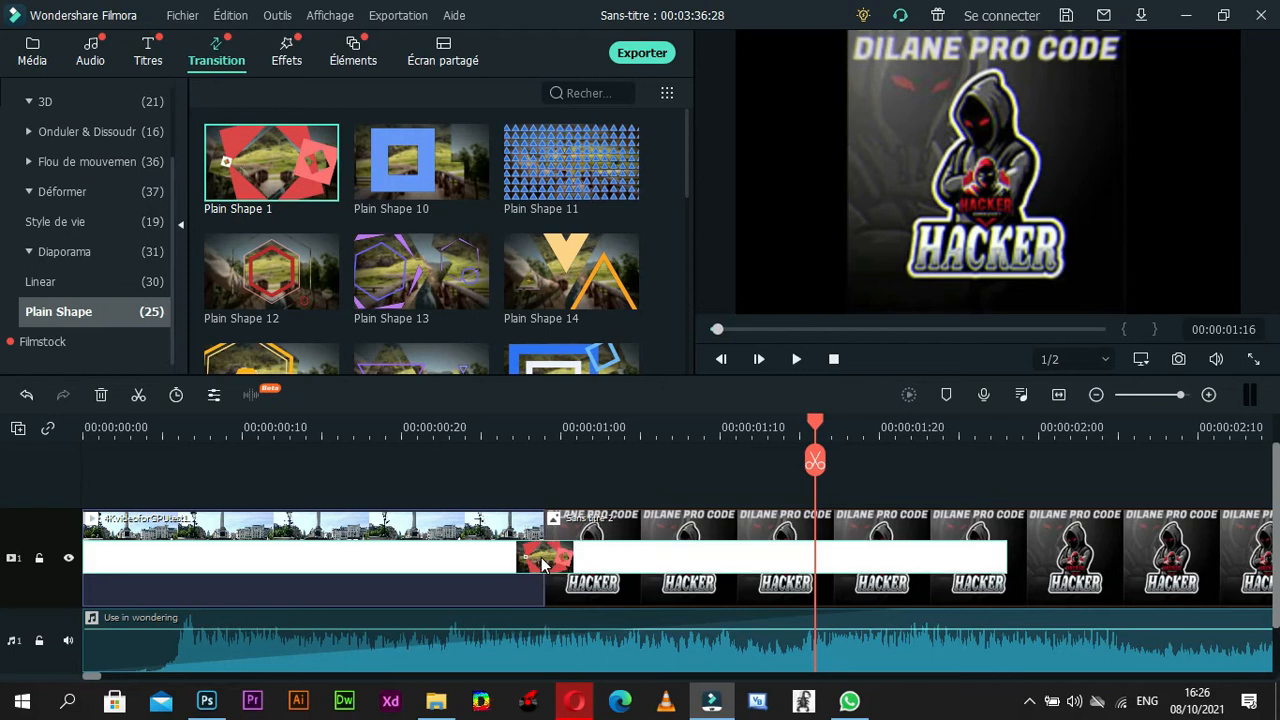
pyautogui.moveTo(823, 420); pyautogui.dragTo(285, 481)
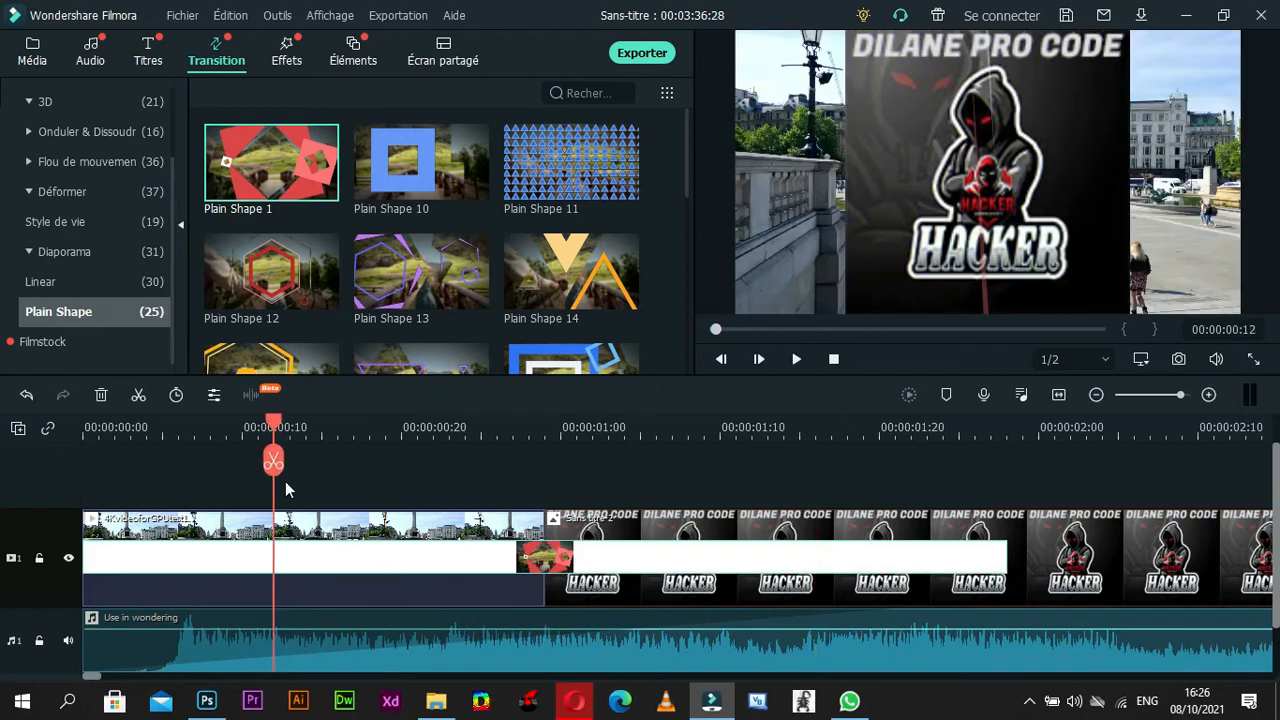
pyautogui.press('space')
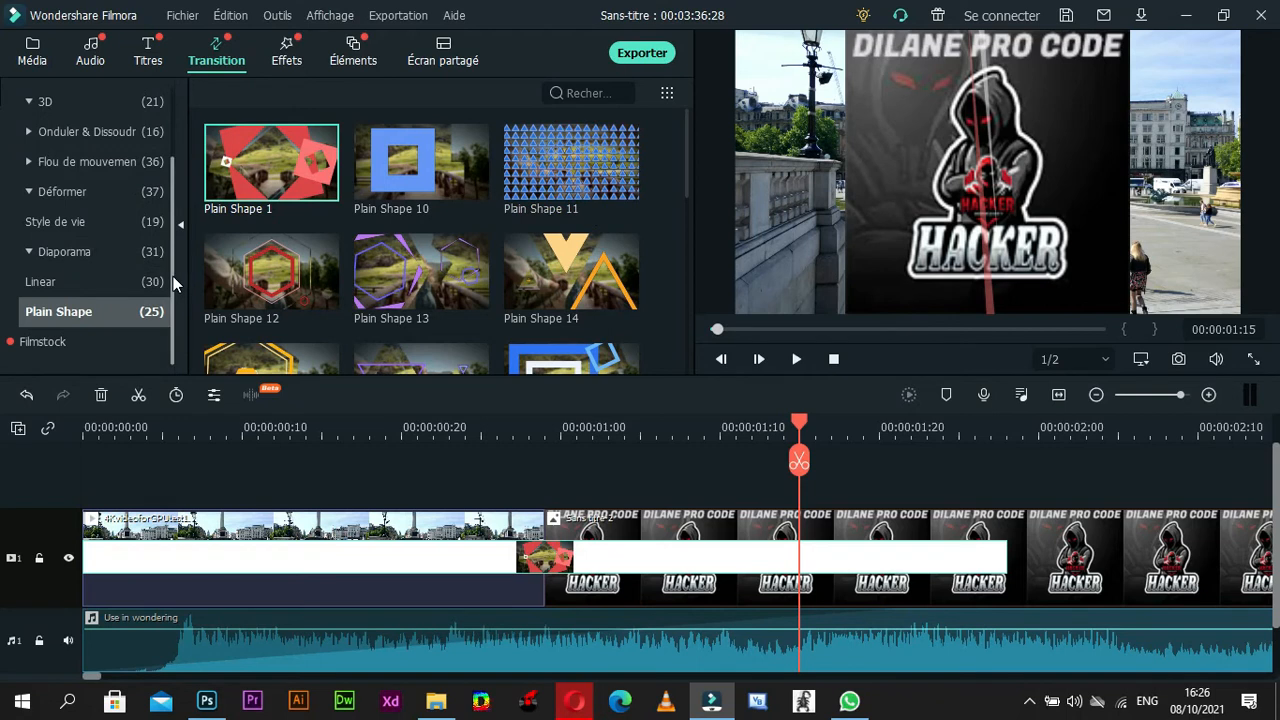
pyautogui.scroll(2, 173, 276)
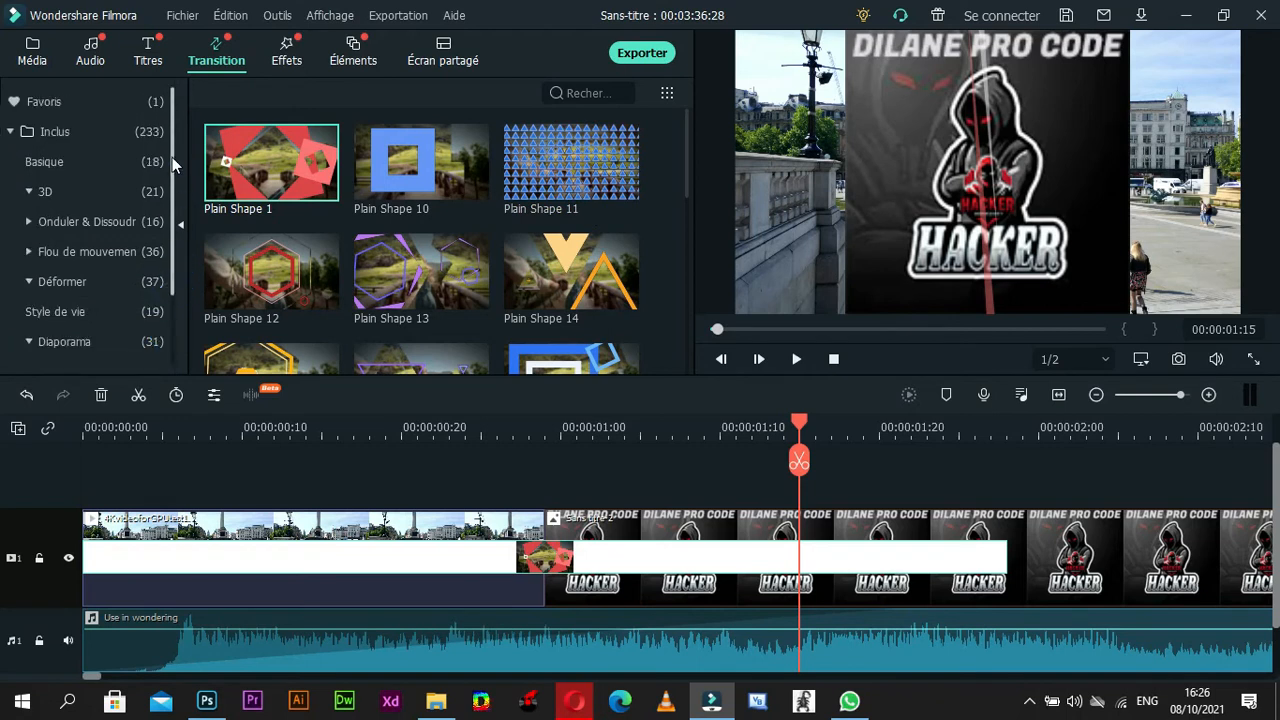
# Open the LUT category of the included effects
pyautogui.click(290, 55)
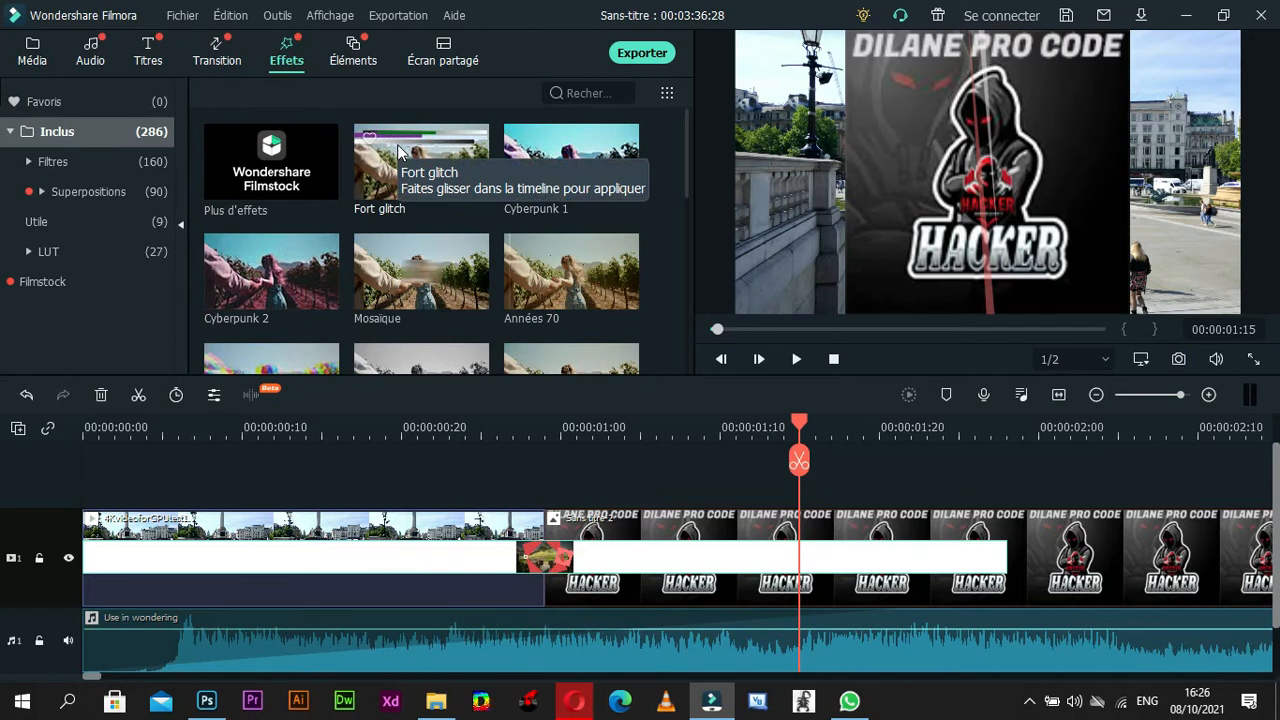
pyautogui.click(157, 134)
pyautogui.click(157, 128)
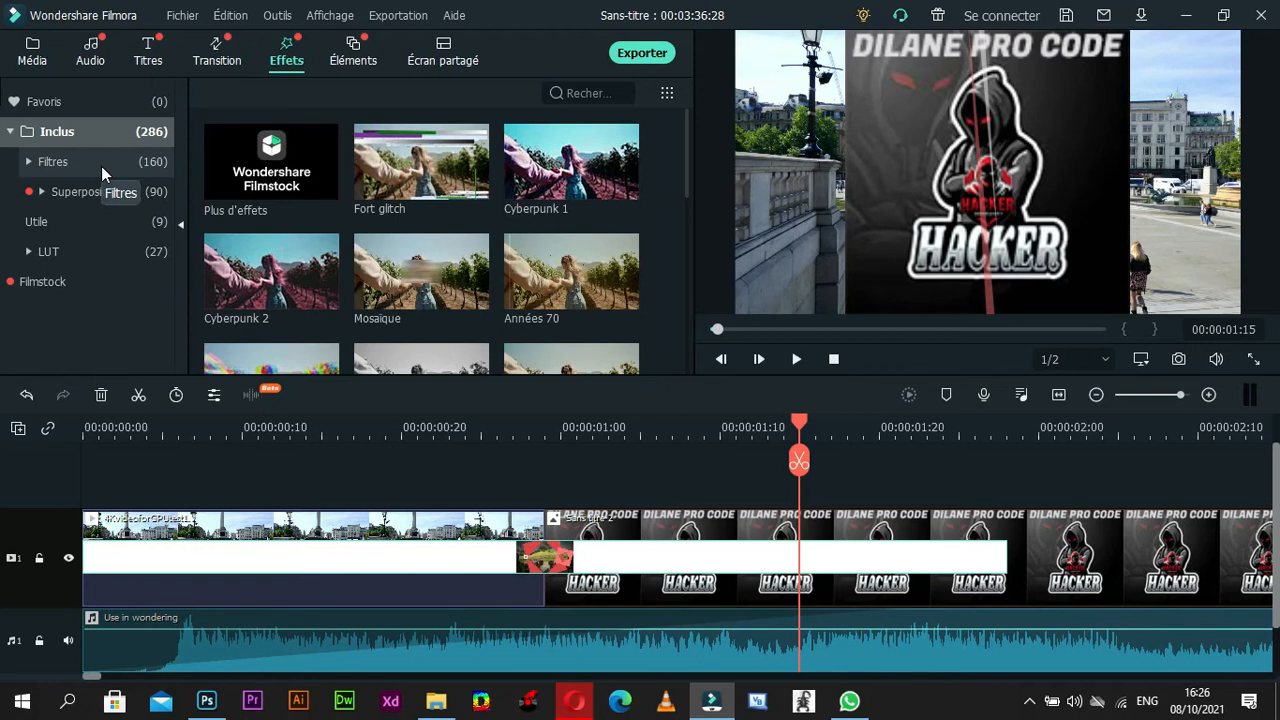
pyautogui.click(121, 249)
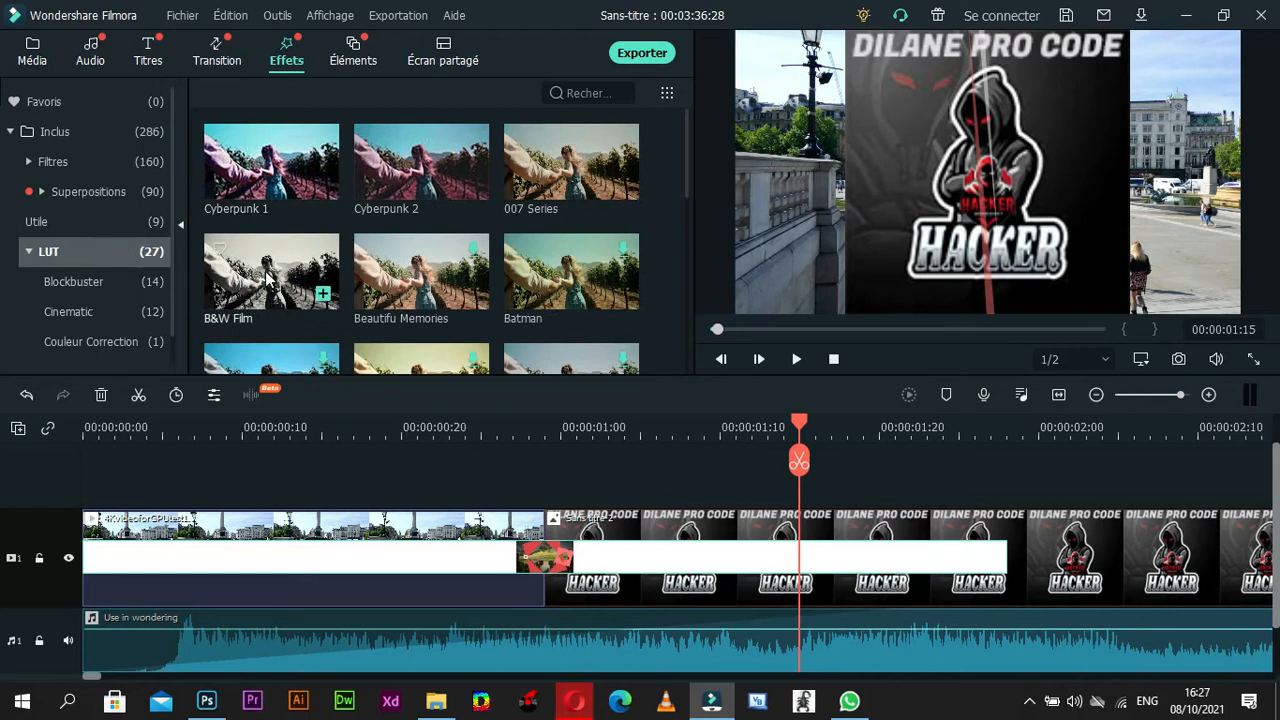
# Try to apply the B&W Film effect to the image, play the result, and undo it
pyautogui.moveTo(270, 278); pyautogui.dragTo(786, 545)
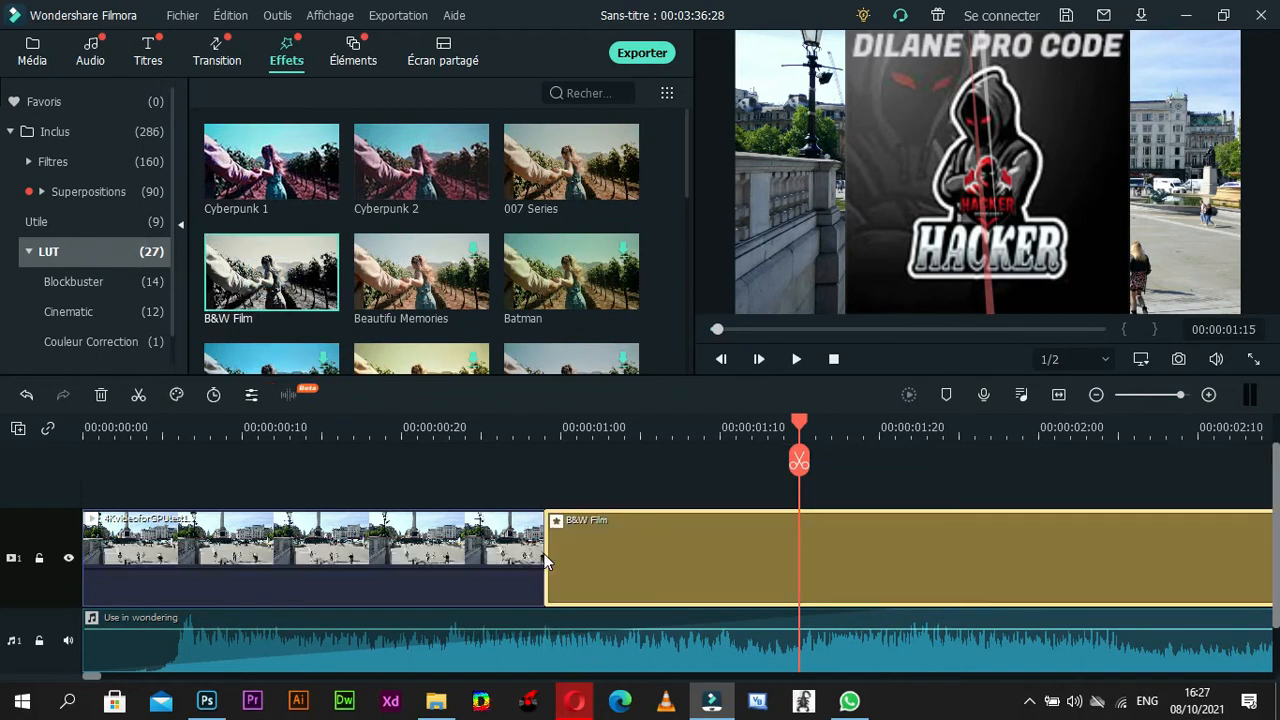
pyautogui.moveTo(810, 424); pyautogui.dragTo(520, 497)
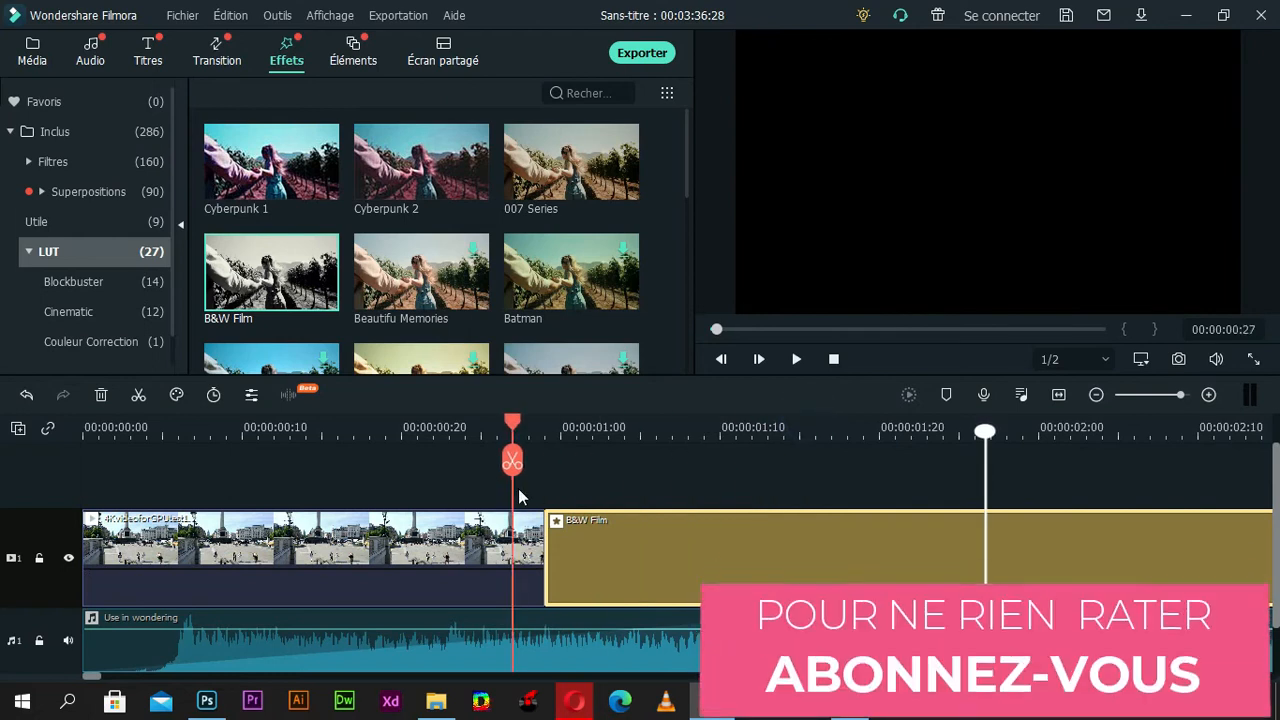
pyautogui.press('space')
pyautogui.hotkey('ctrl', 'z')
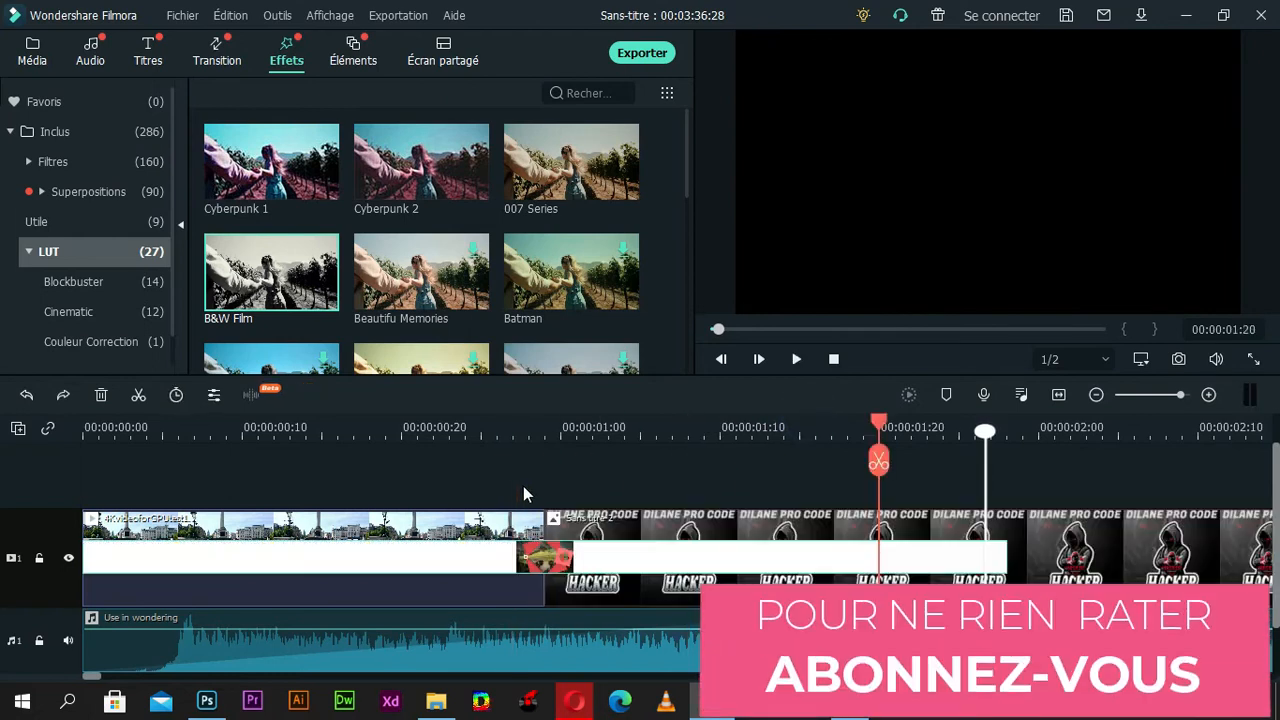
# Apply the B&W Film effect to the video clip and play the sequence from 00:00:00:10
pyautogui.moveTo(240, 265); pyautogui.dragTo(524, 517)
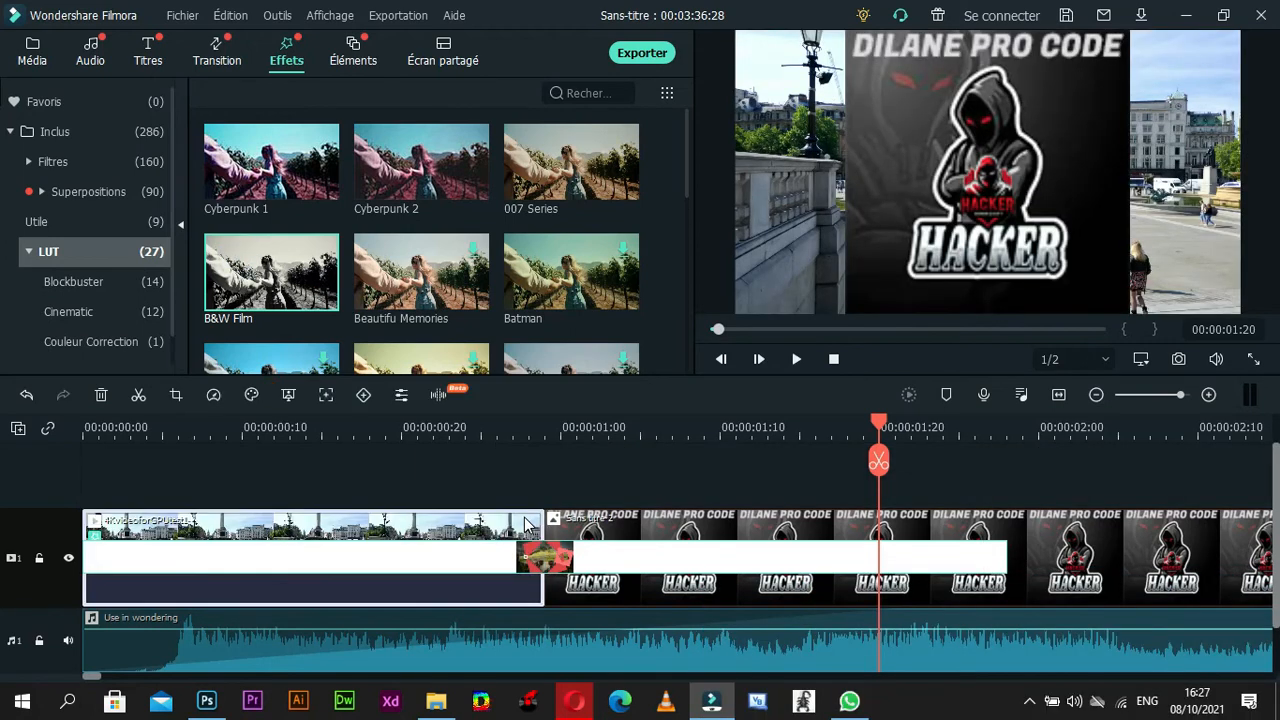
pyautogui.click(241, 430)
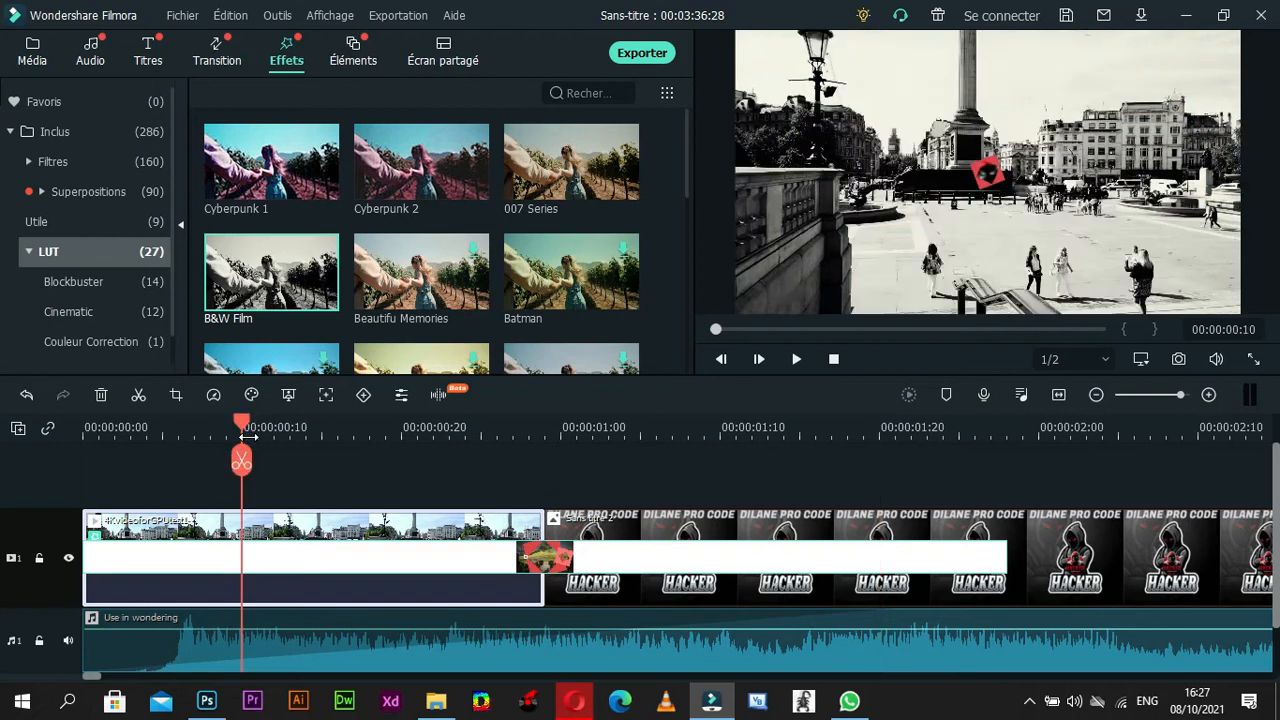
pyautogui.press('space')
pyautogui.press('space')
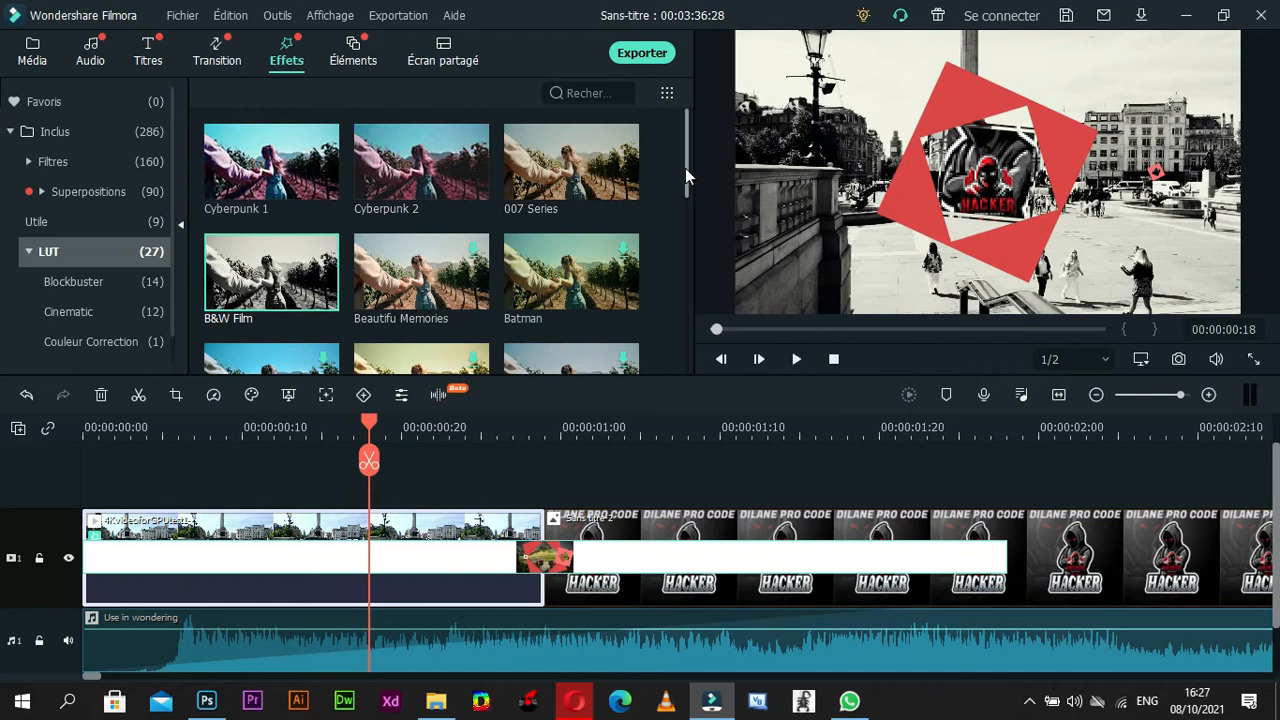
# Look through the remaining LUT effects and preview the Electricity Energy 2, Fingers Energy and Electricity Energy 1 elements
pyautogui.moveTo(685, 168); pyautogui.dragTo(669, 301)
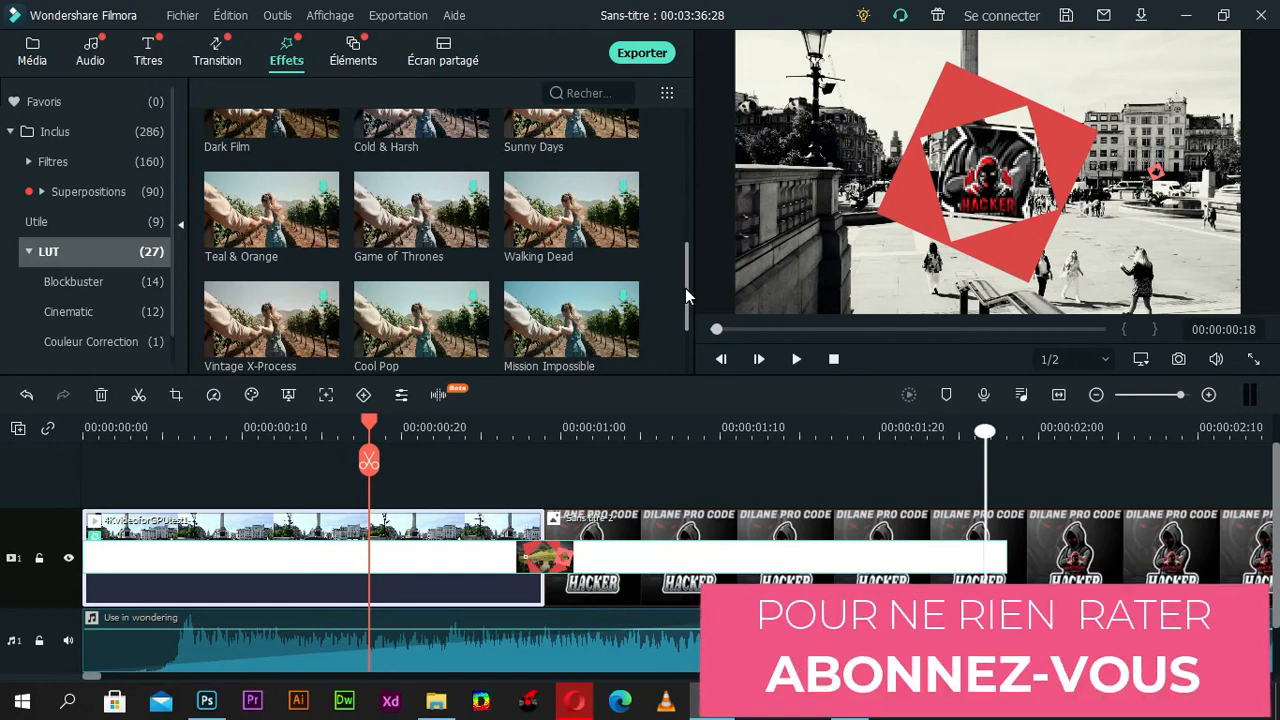
pyautogui.moveTo(685, 288); pyautogui.dragTo(686, 325)
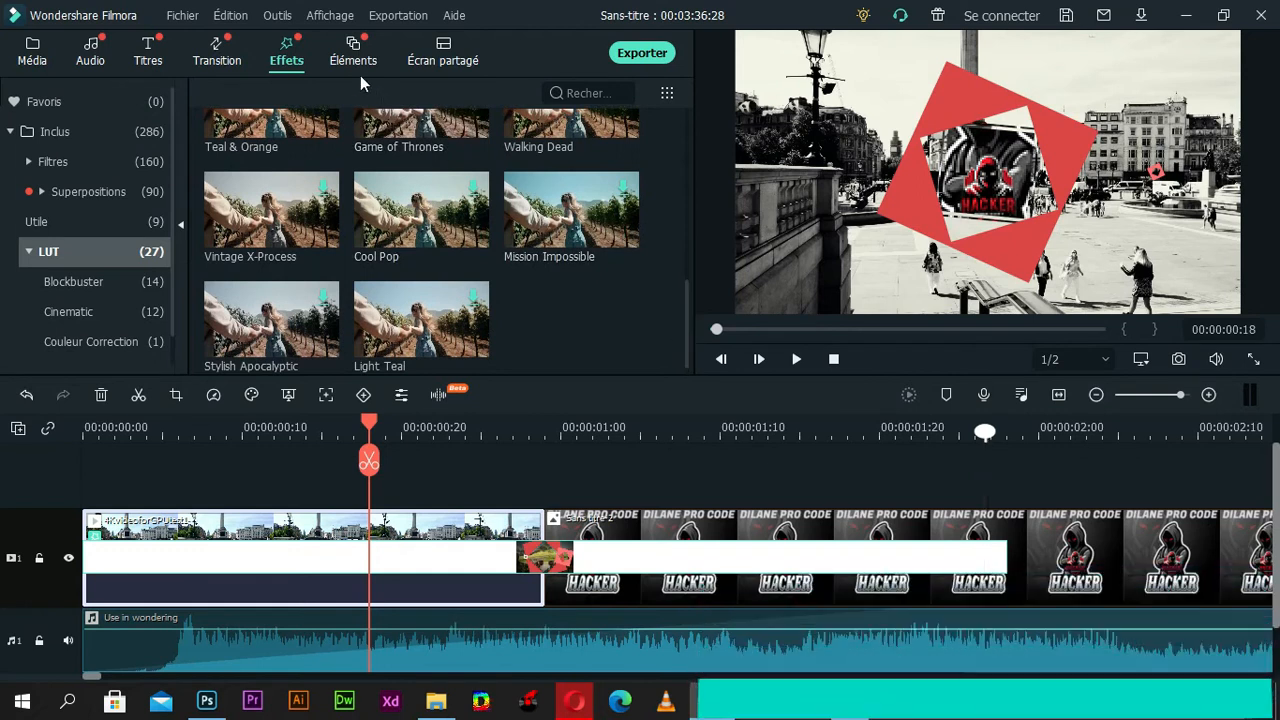
pyautogui.click(345, 58)
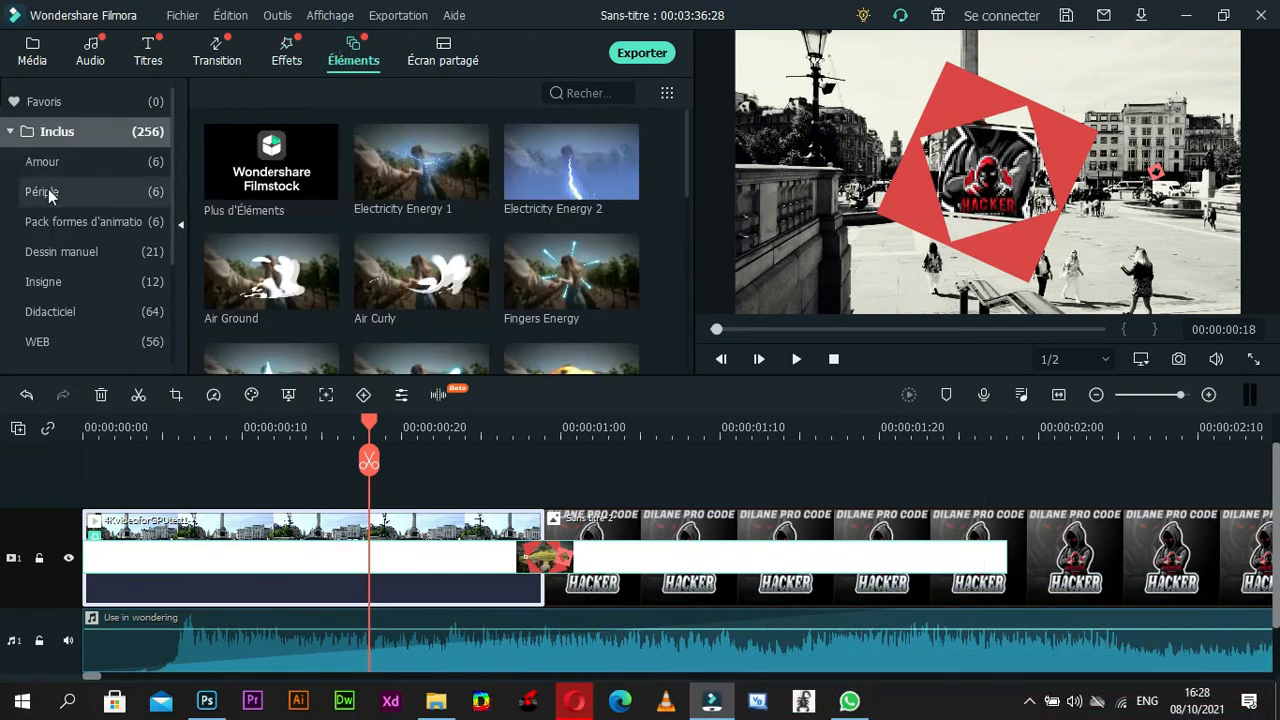
pyautogui.doubleClick(535, 181)
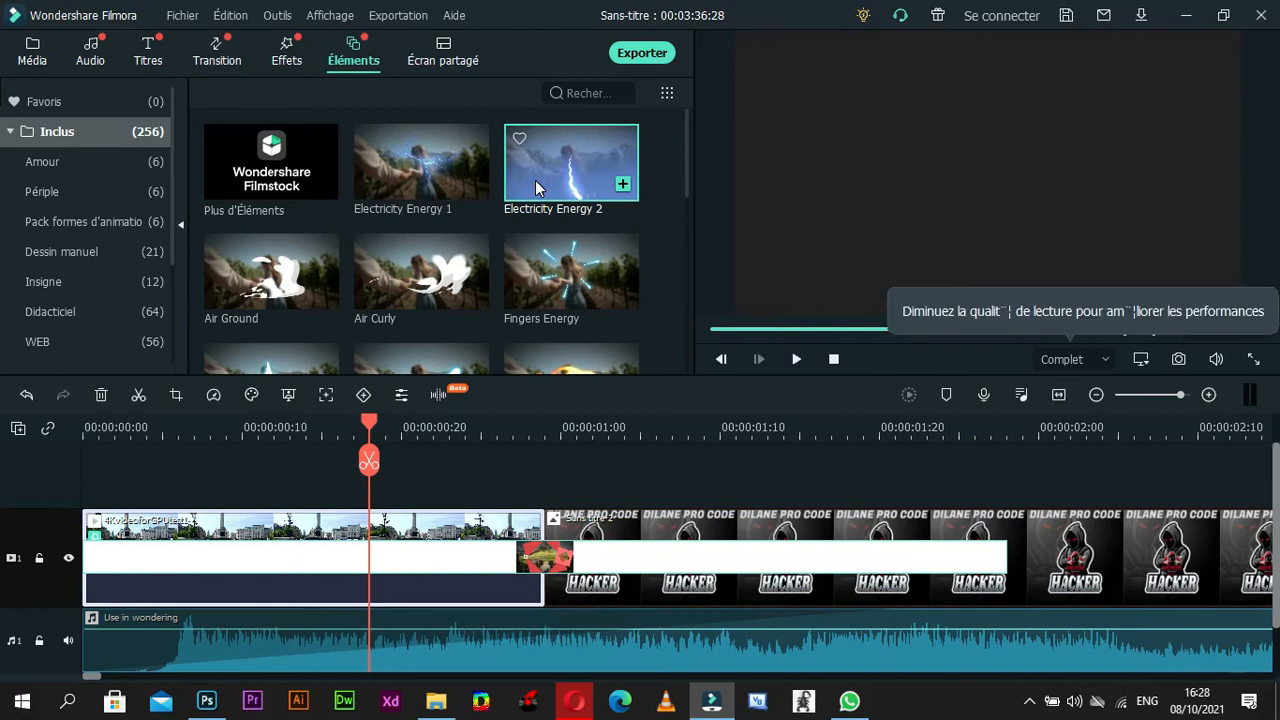
pyautogui.doubleClick(543, 261)
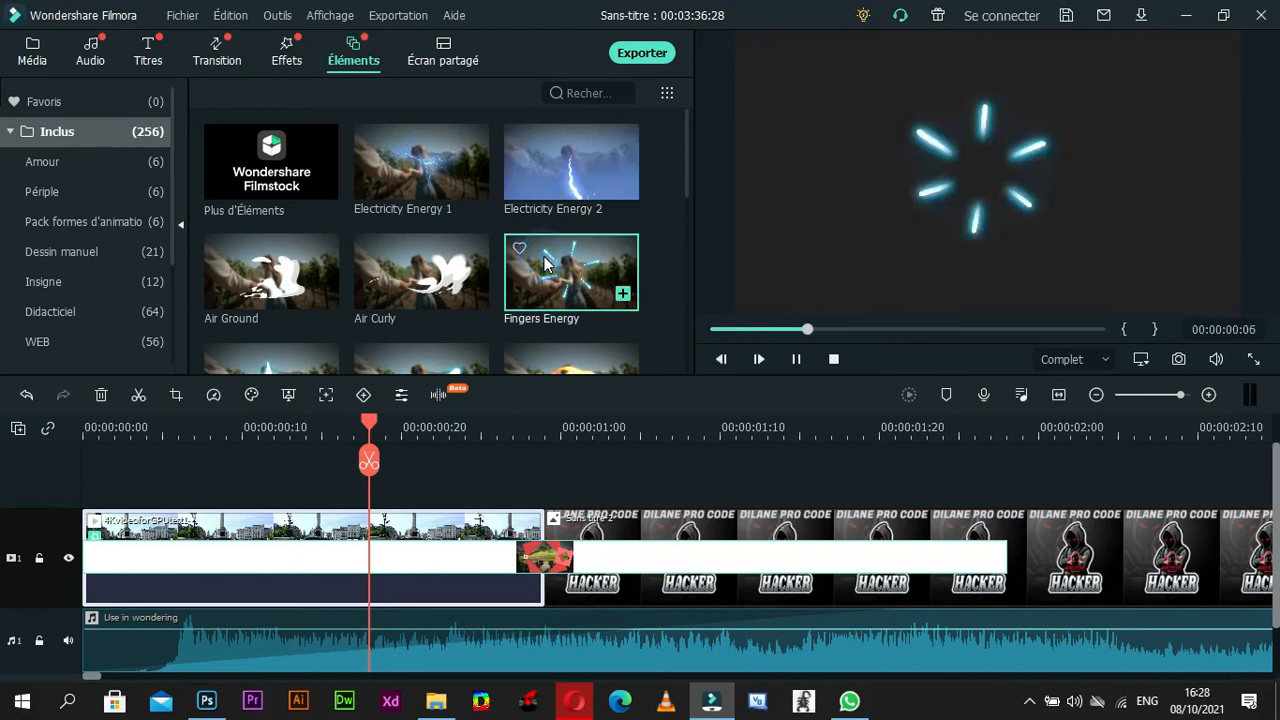
pyautogui.doubleClick(400, 185)
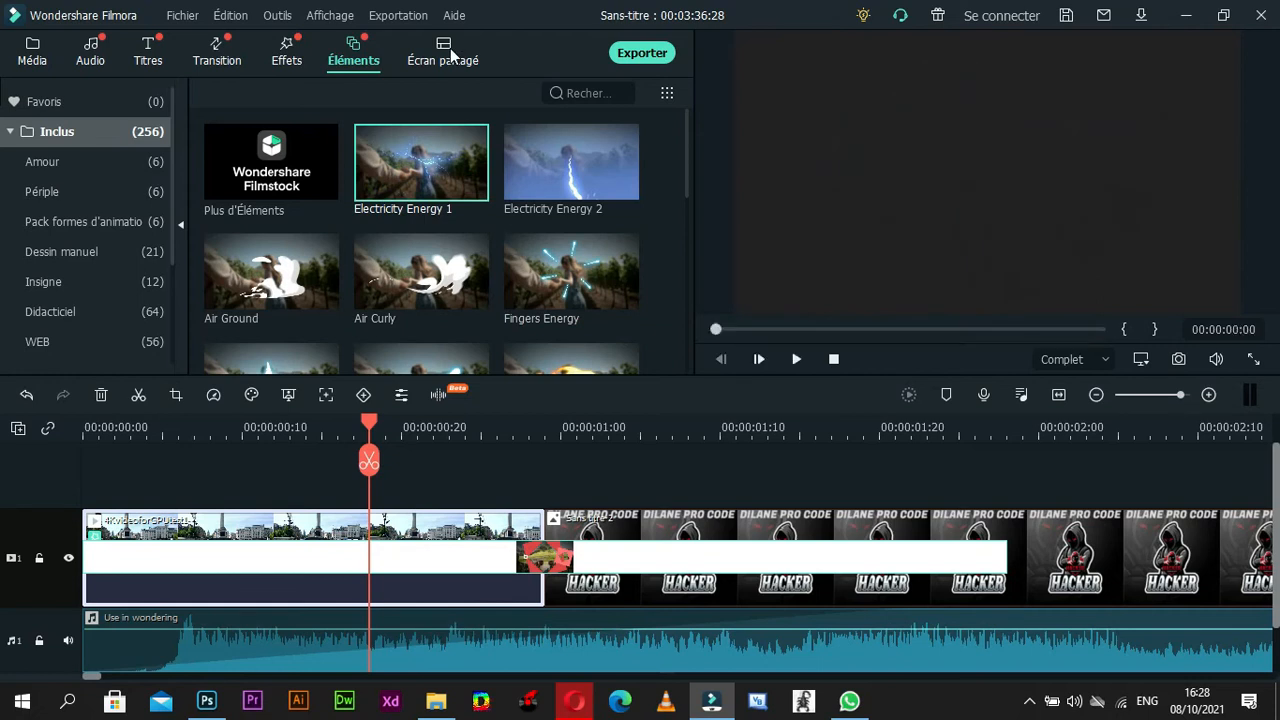
# Look through the Amour, Périple, Dessin manuel and Didacticiel element categories
pyautogui.click(89, 162)
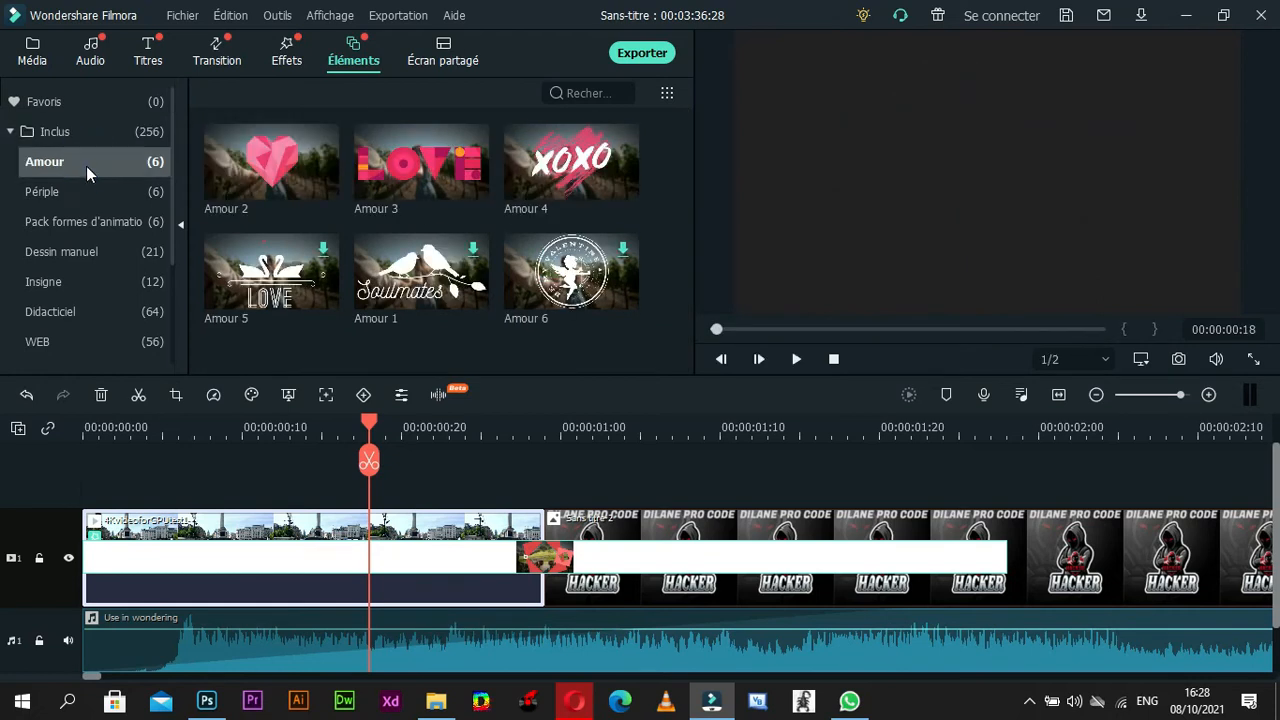
pyautogui.click(98, 193)
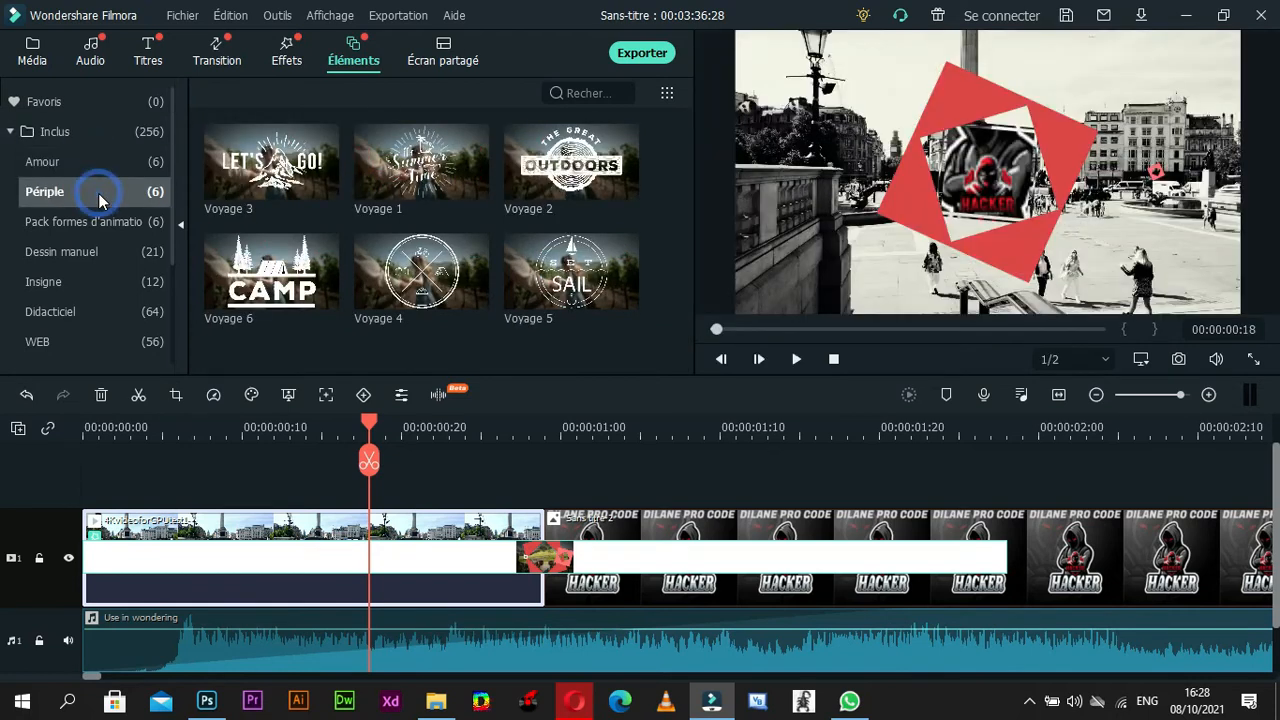
pyautogui.click(91, 258)
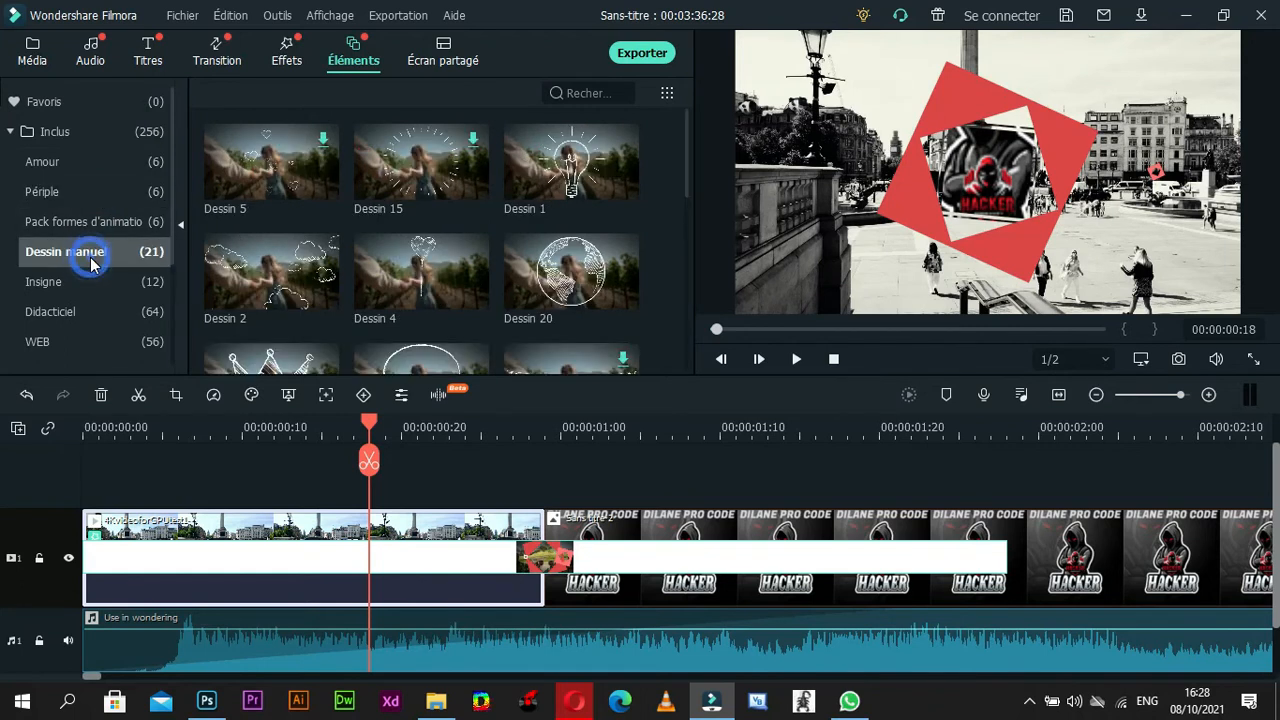
pyautogui.click(88, 312)
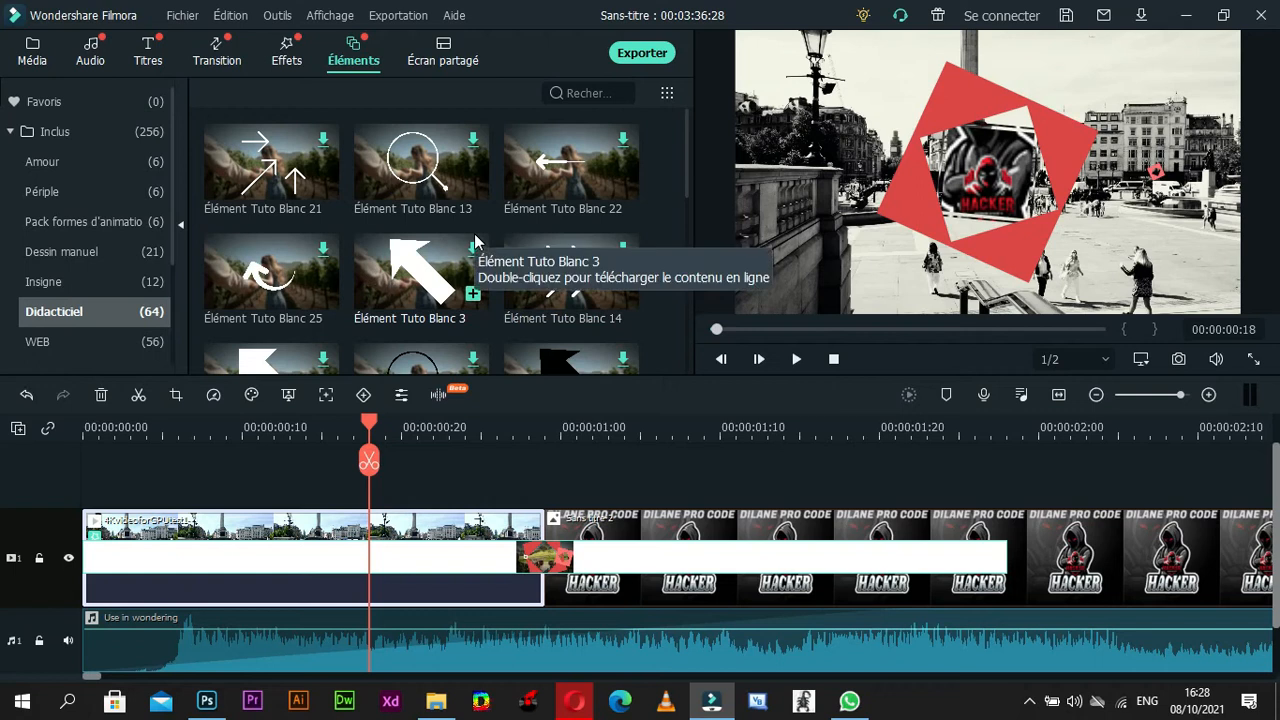
# Preview the full-height split-screen layout with two side-by-side panes and look through the other split-screen layouts
pyautogui.click(438, 60)
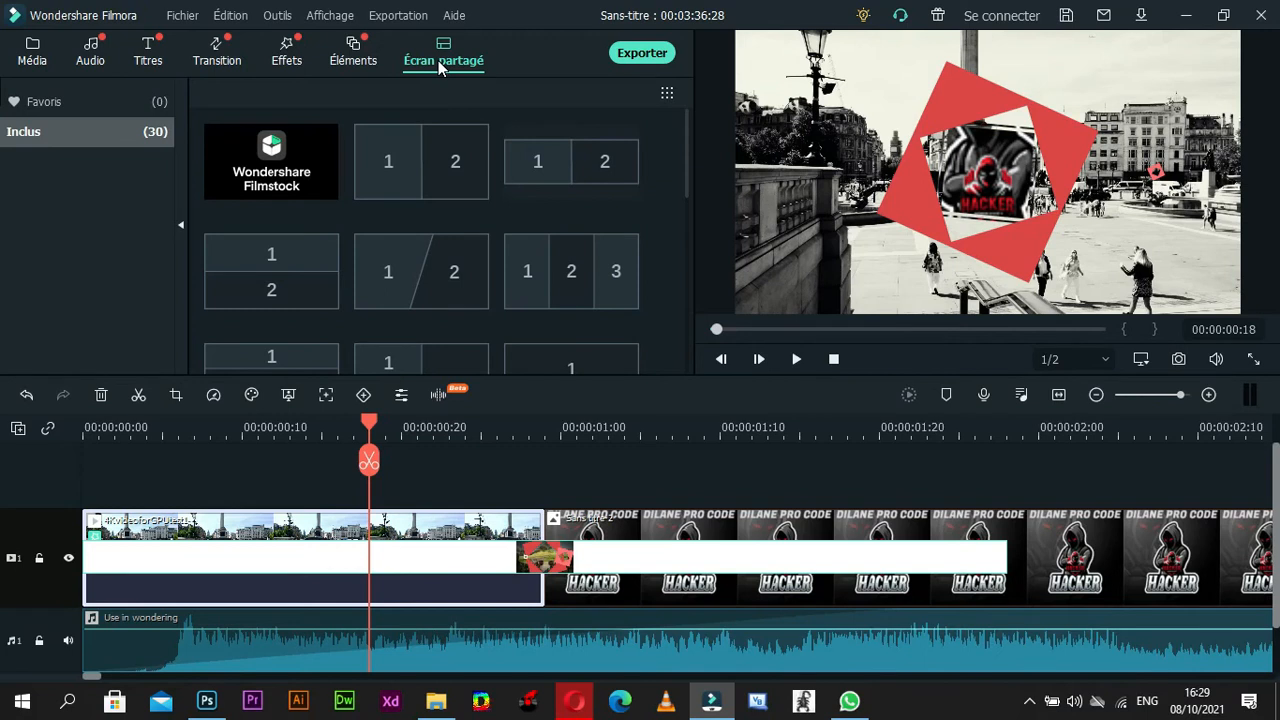
pyautogui.click(410, 170)
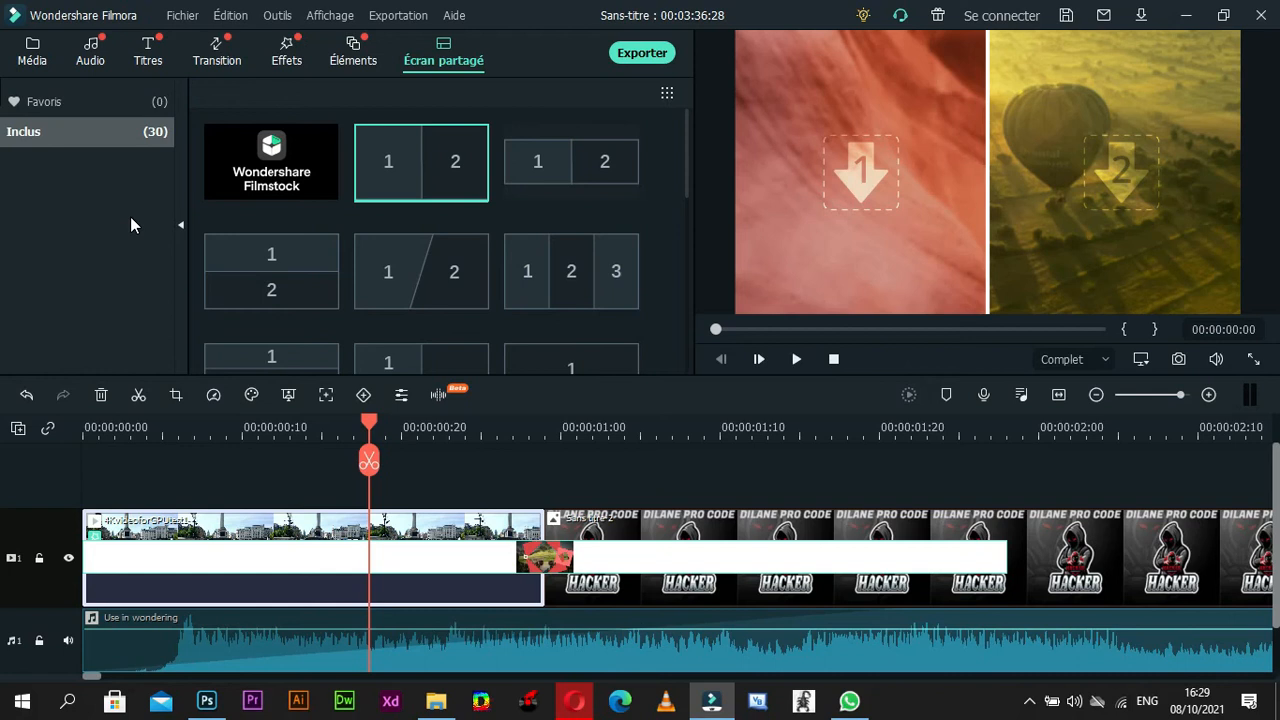
pyautogui.click(489, 60)
pyautogui.moveTo(686, 186); pyautogui.dragTo(687, 239)
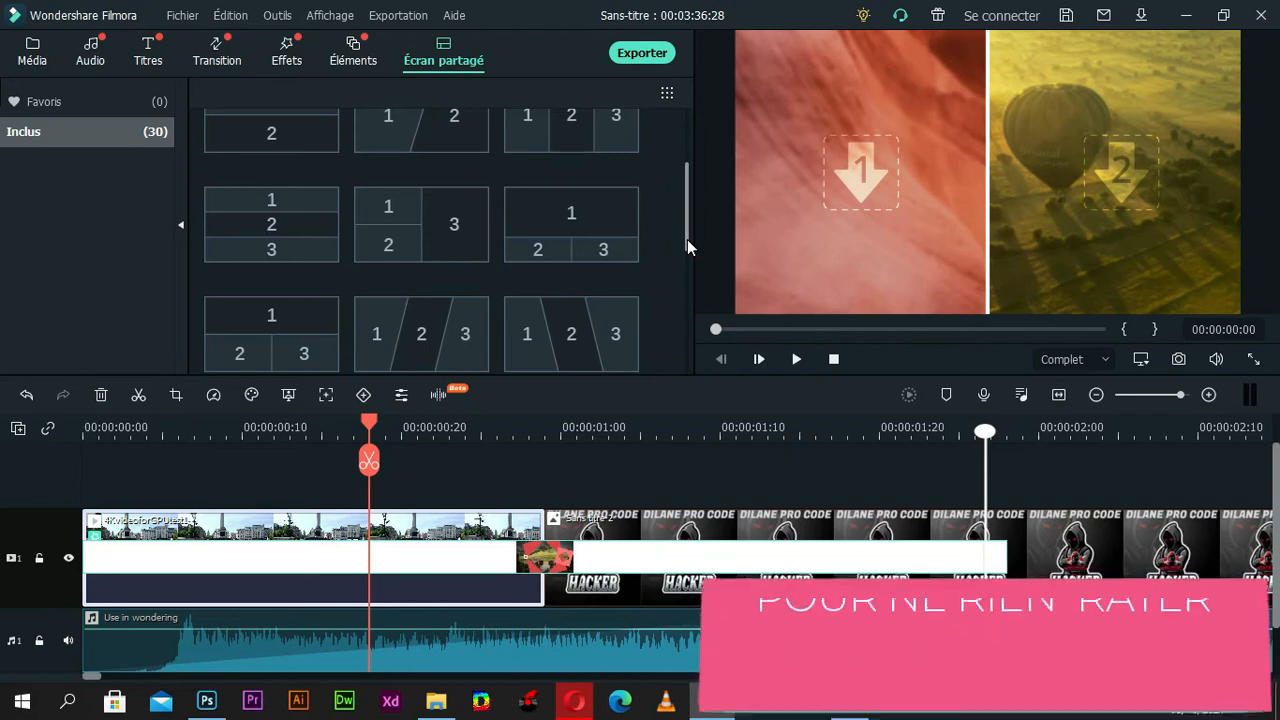
# Examine the export options for devices, YouTube, Vimeo and DVD, and return to the local export formats
pyautogui.click(633, 57)
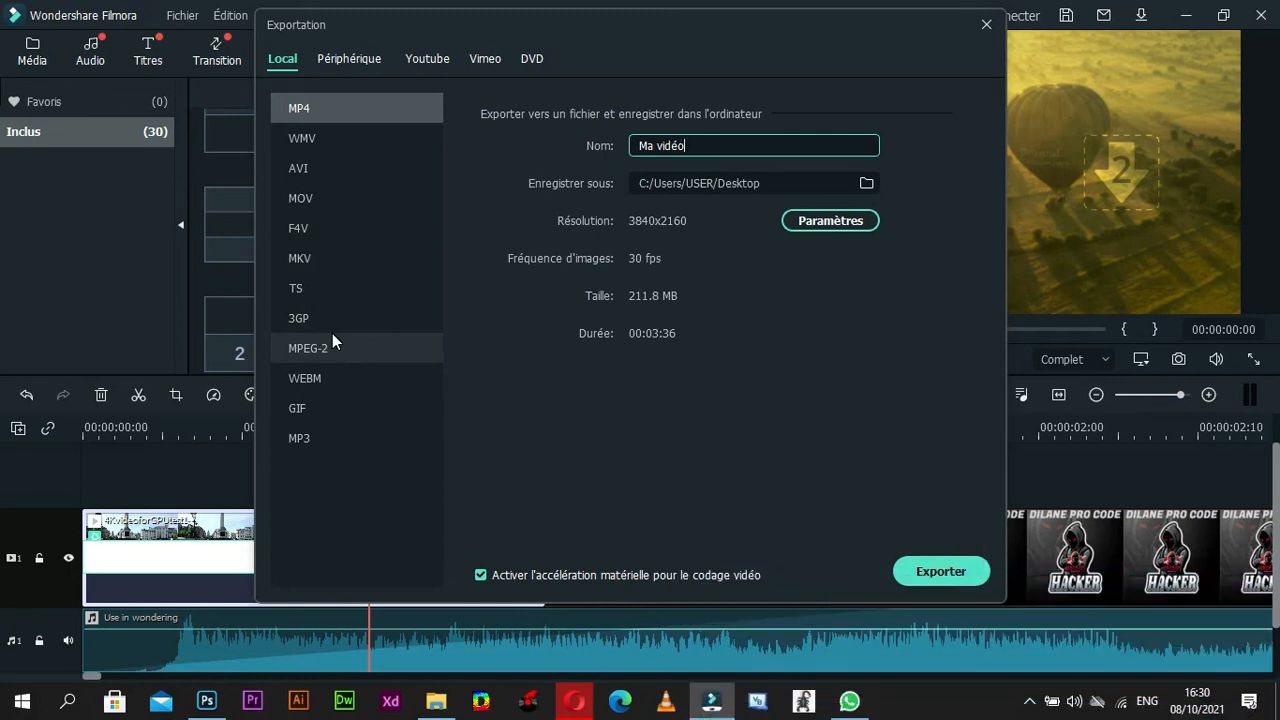
pyautogui.click(333, 63)
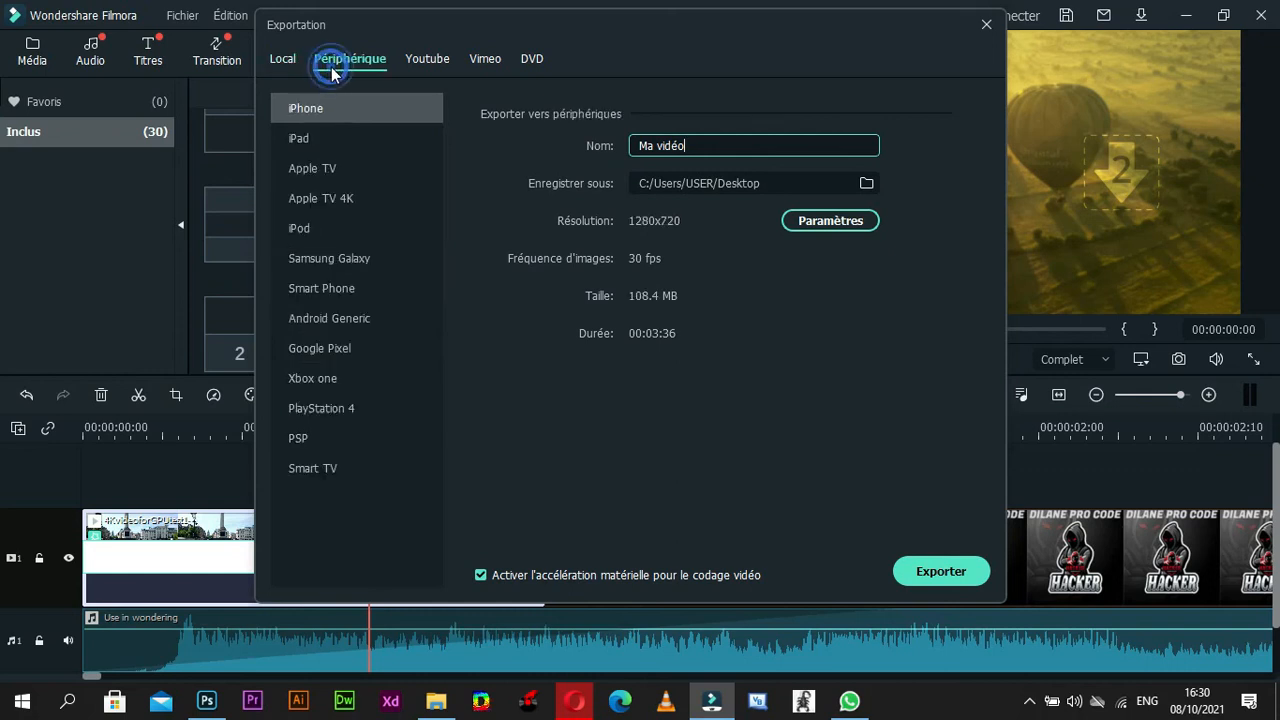
pyautogui.click(428, 60)
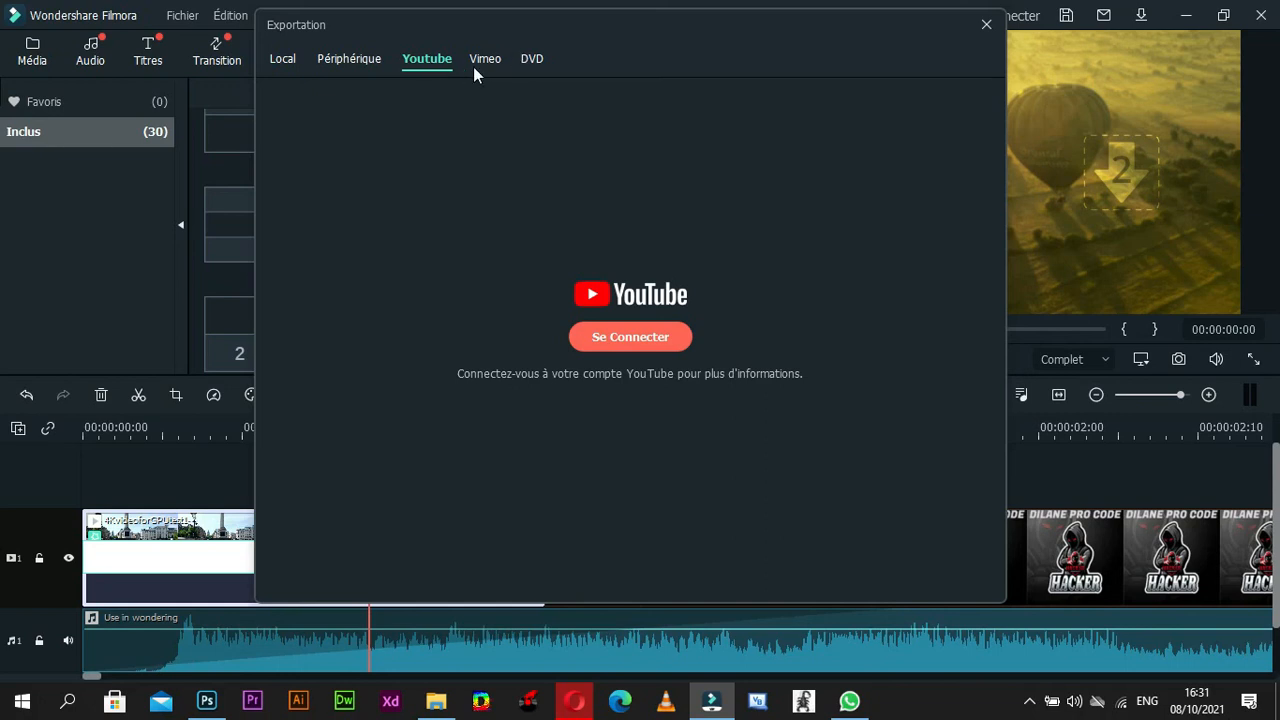
pyautogui.click(474, 66)
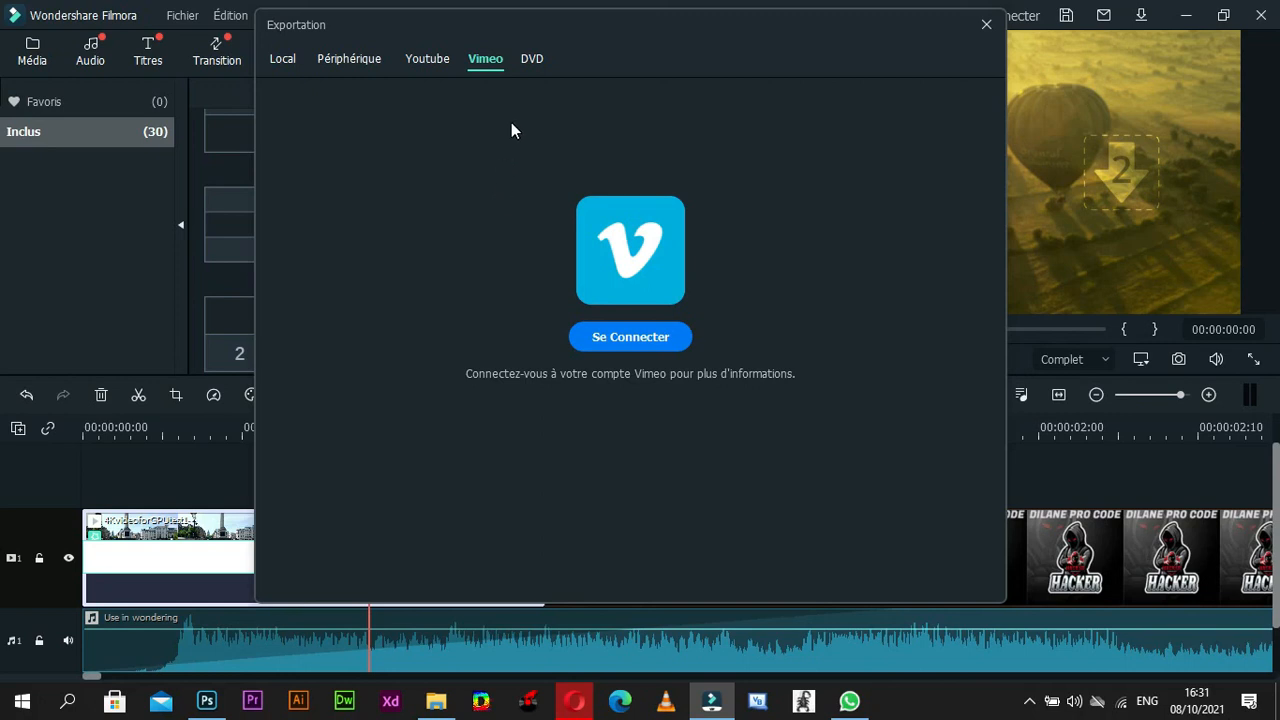
pyautogui.click(532, 58)
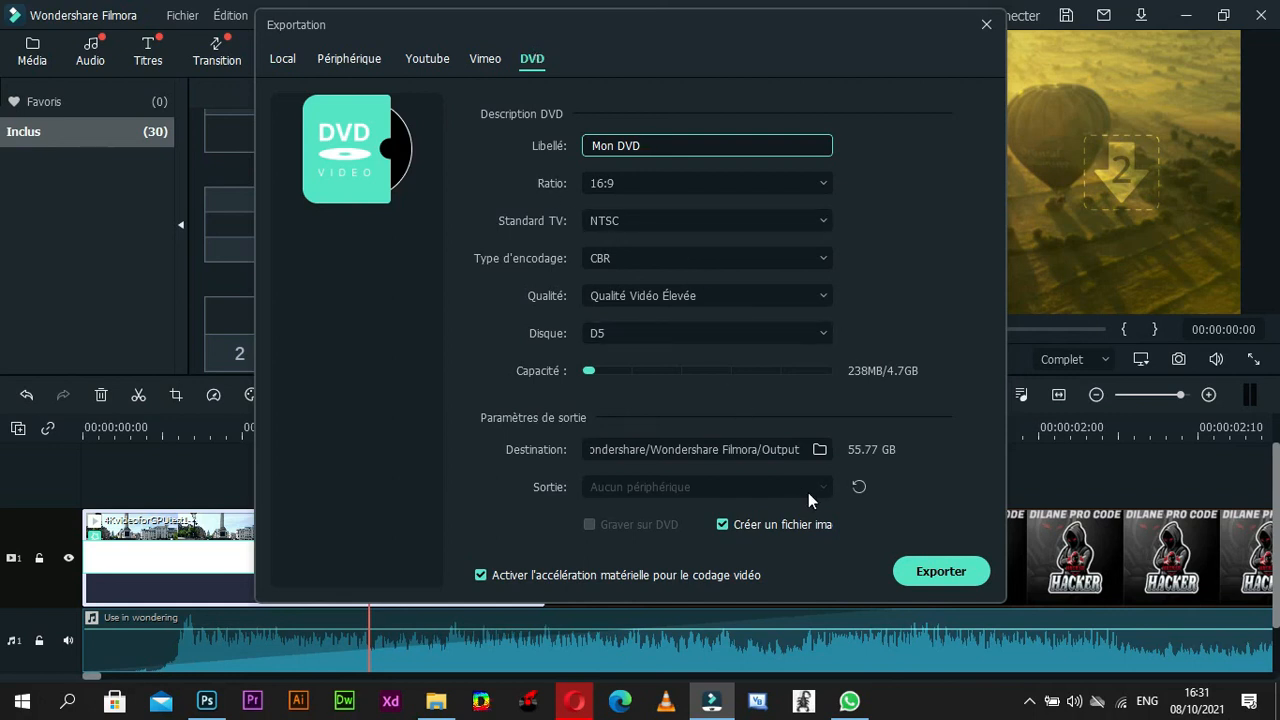
pyautogui.click(440, 59)
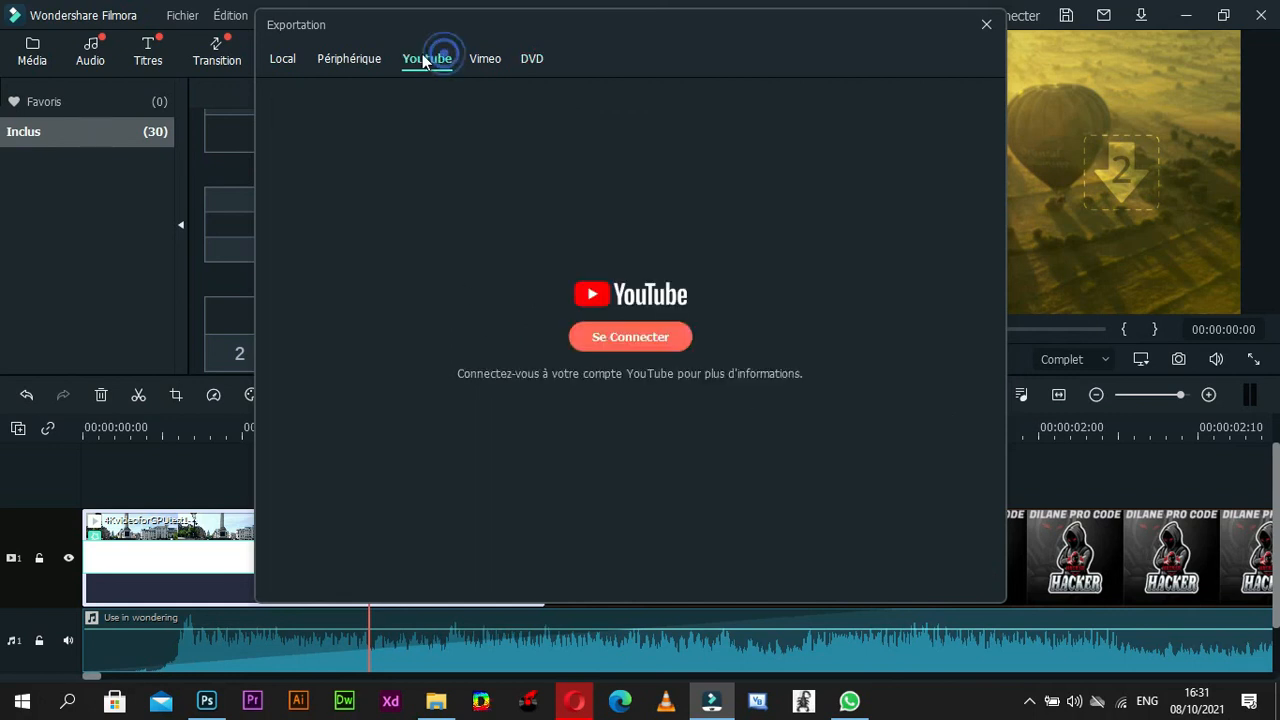
pyautogui.click(376, 58)
pyautogui.click(284, 60)
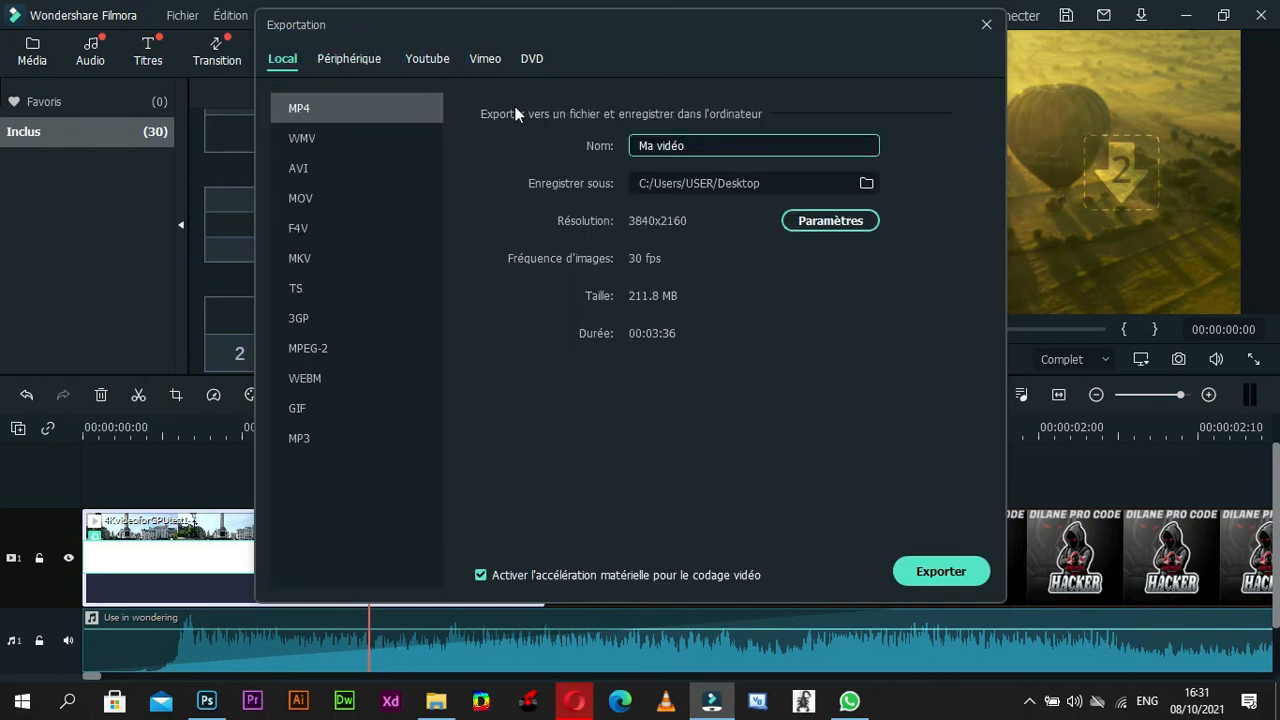
# Examine the save folder choices and the MP4 quality, video and audio export settings, and close the export window without exporting
pyautogui.click(866, 183)
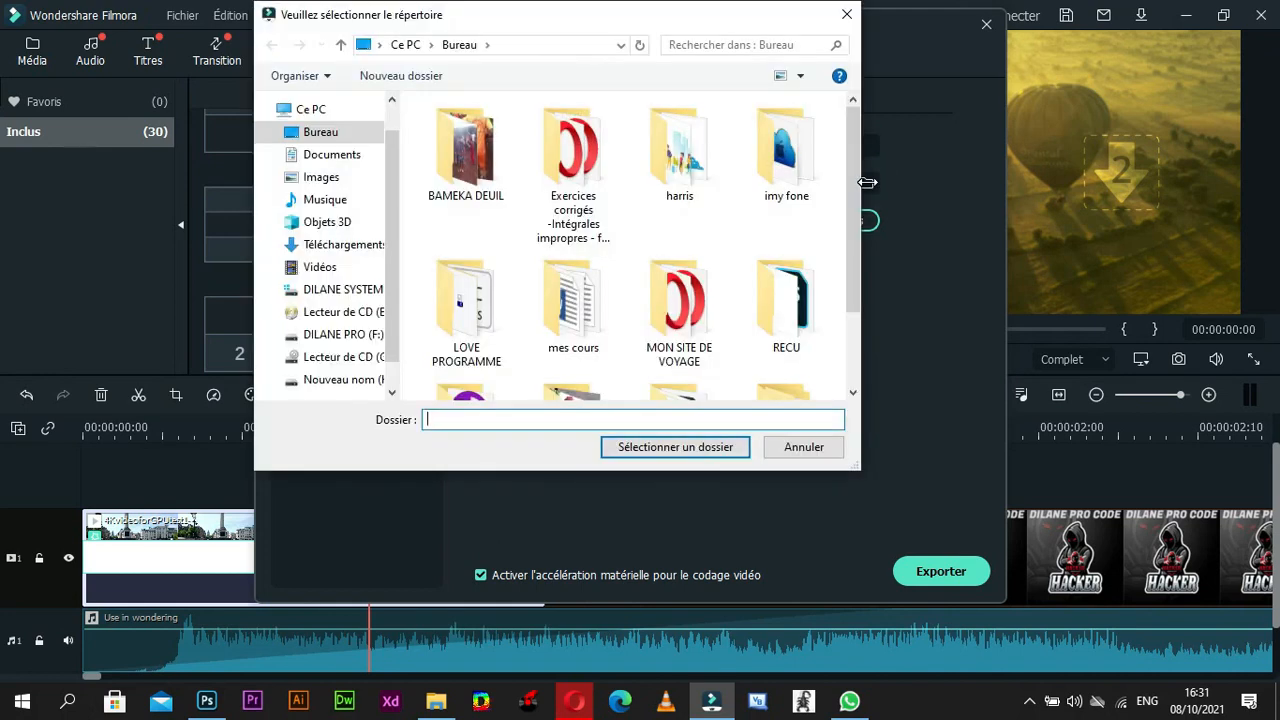
pyautogui.click(846, 14)
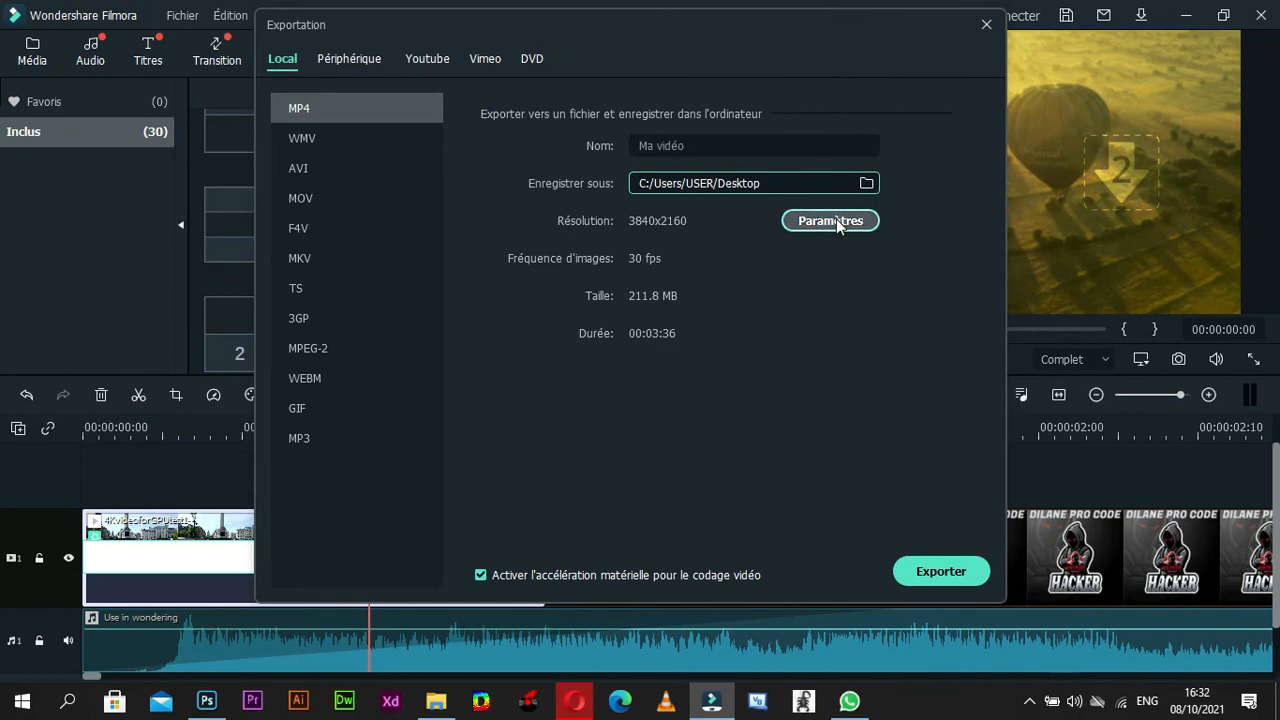
pyautogui.click(836, 220)
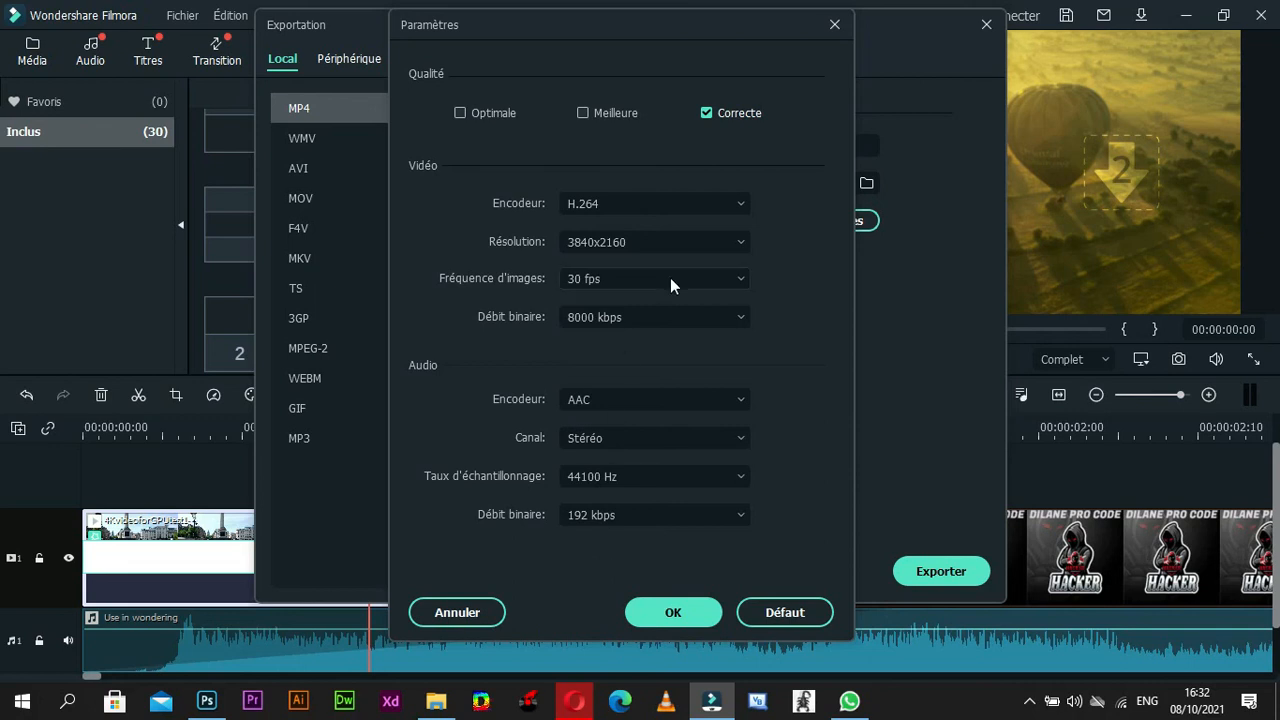
pyautogui.click(836, 29)
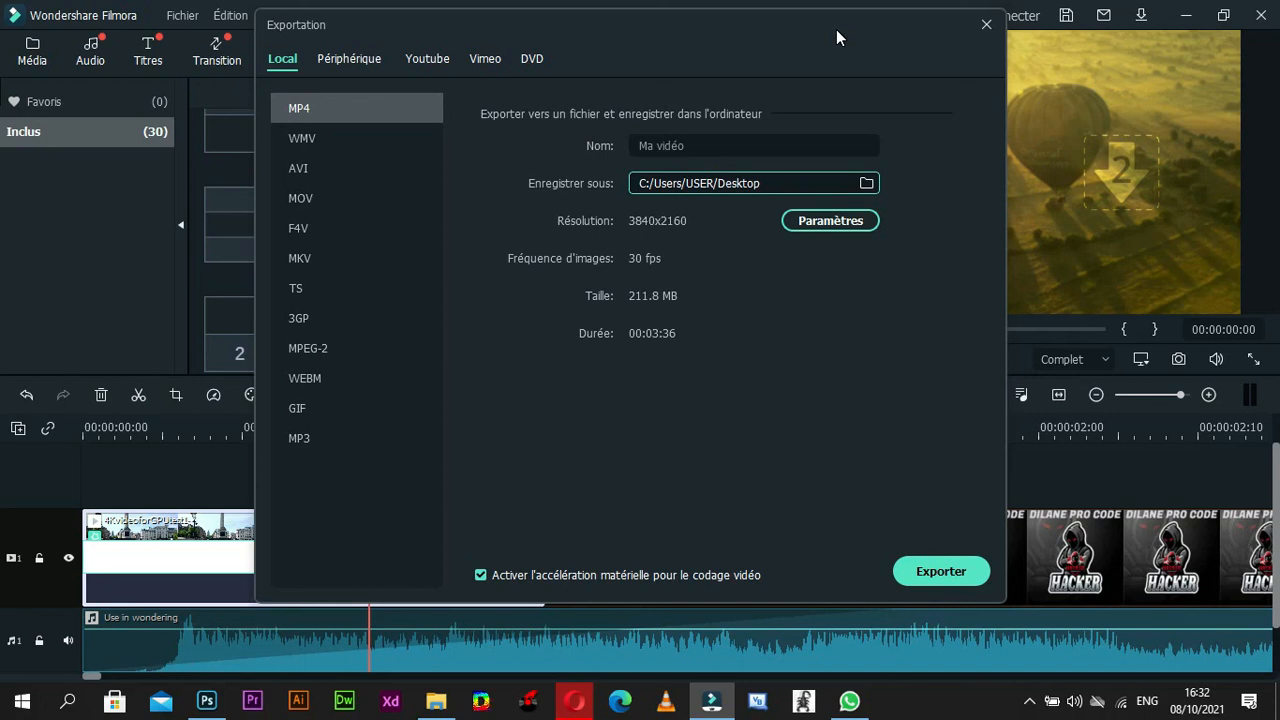
pyautogui.click(986, 24)
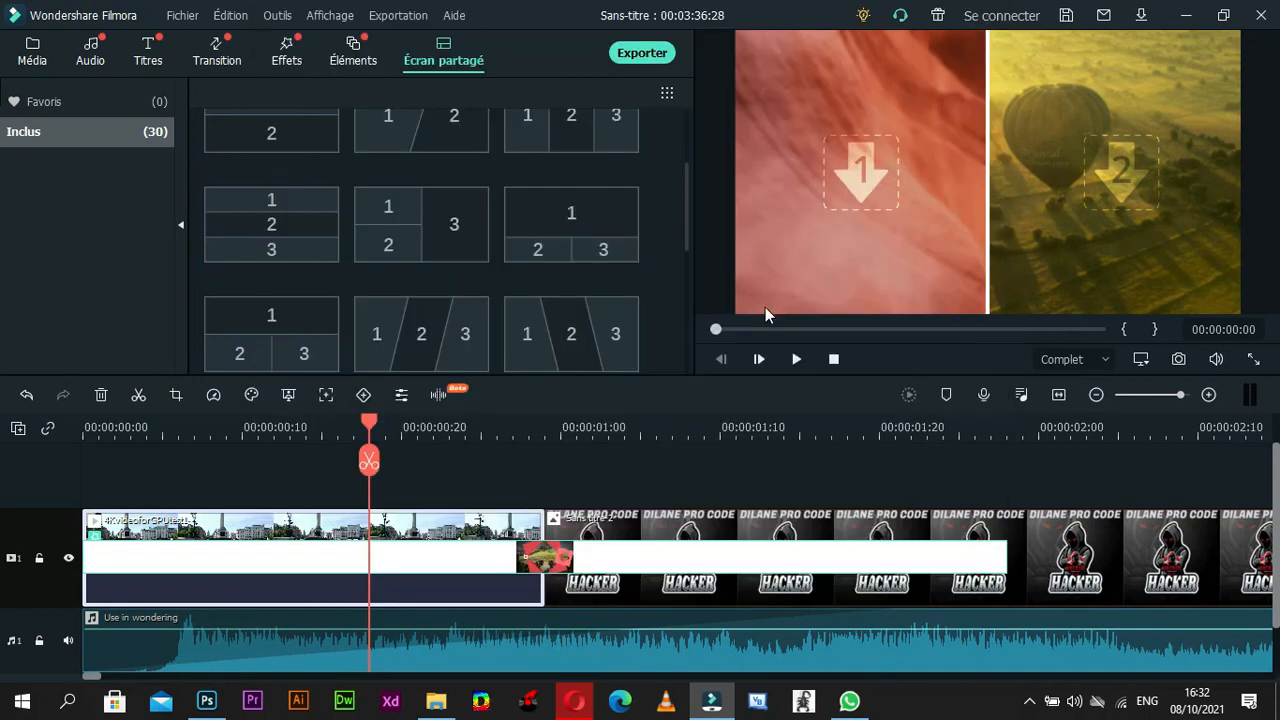